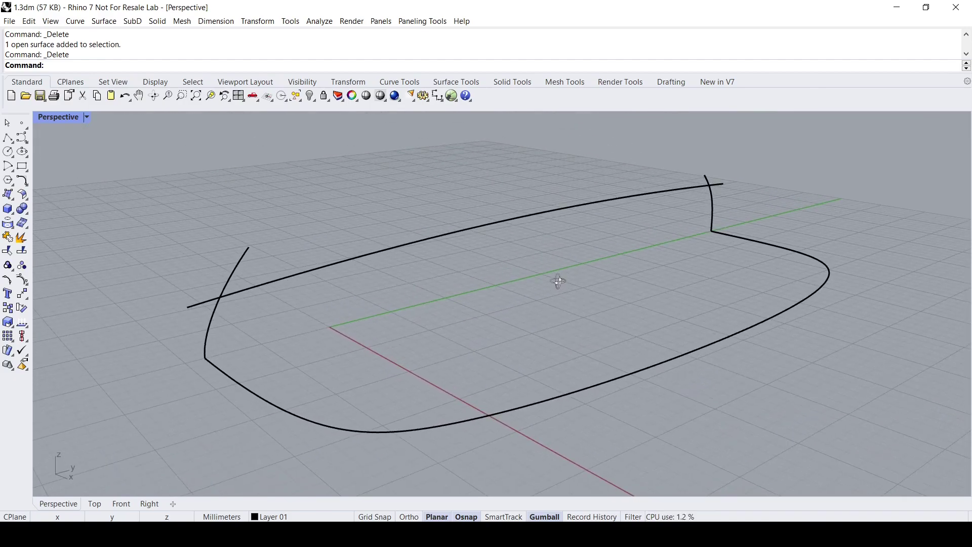
Step: Create a one-rail sweep of the two end profile curves along the base outline curve, using Freeform style and unchanged cross sections
left_click(21, 199)
left_click_drag(41, 190, 81, 179)
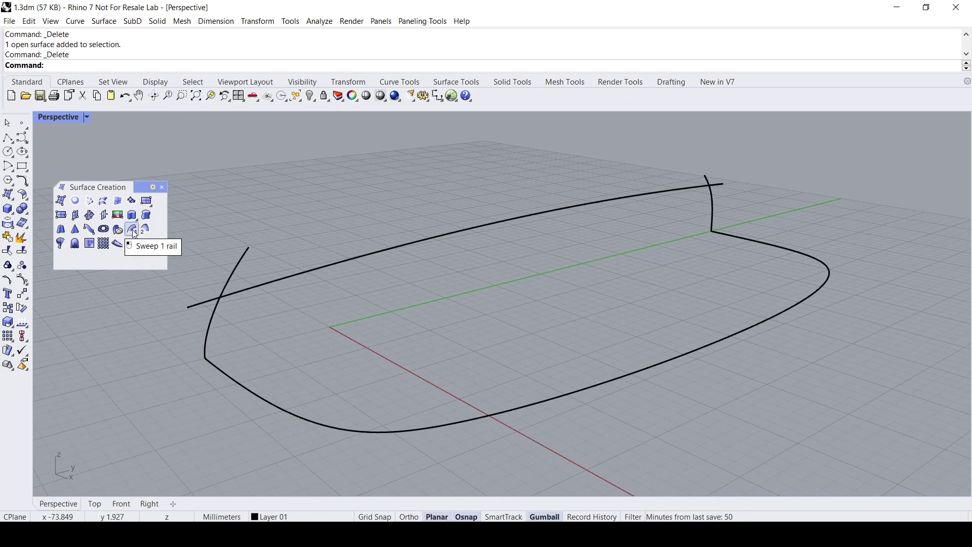
left_click(131, 230)
left_click(208, 351)
left_click(206, 343)
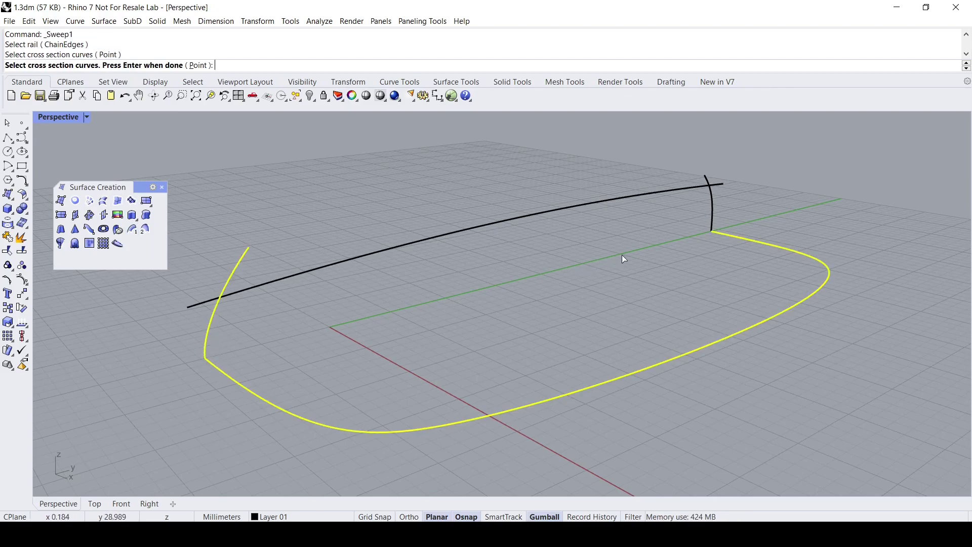
left_click(708, 215)
key("Return")
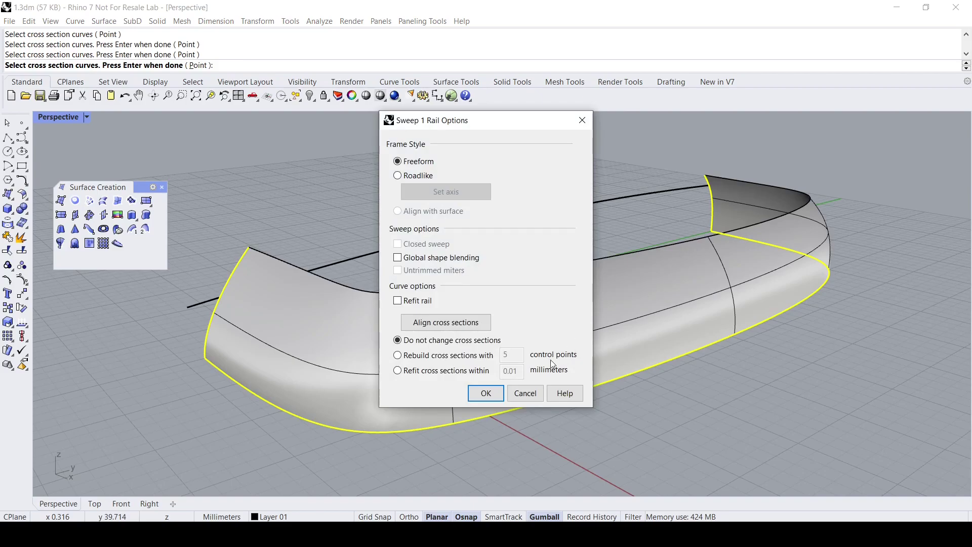
left_click(486, 394)
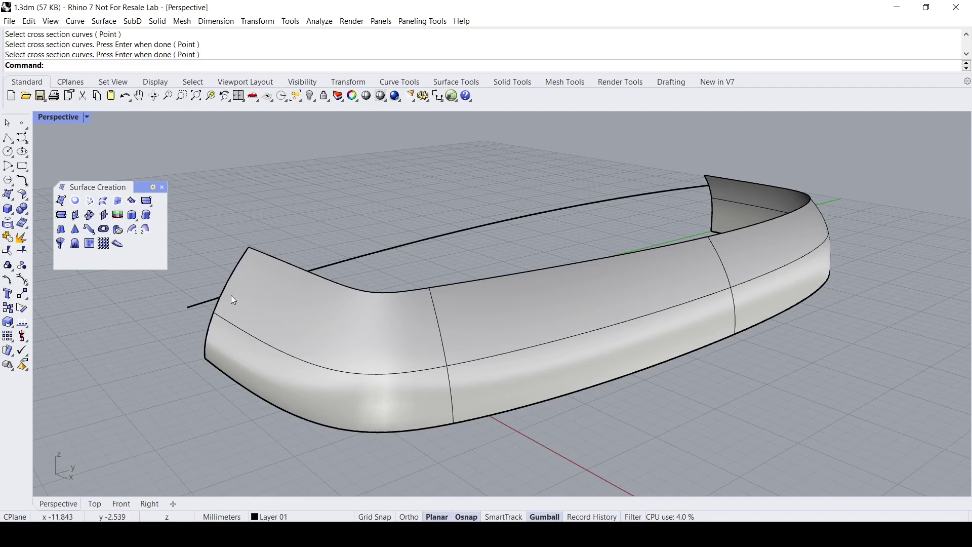
Step: Mirror a copy of the swept side wall across the lengthwise centre plane, starting at the end of the base curve
scroll(587, 316, "down", 2)
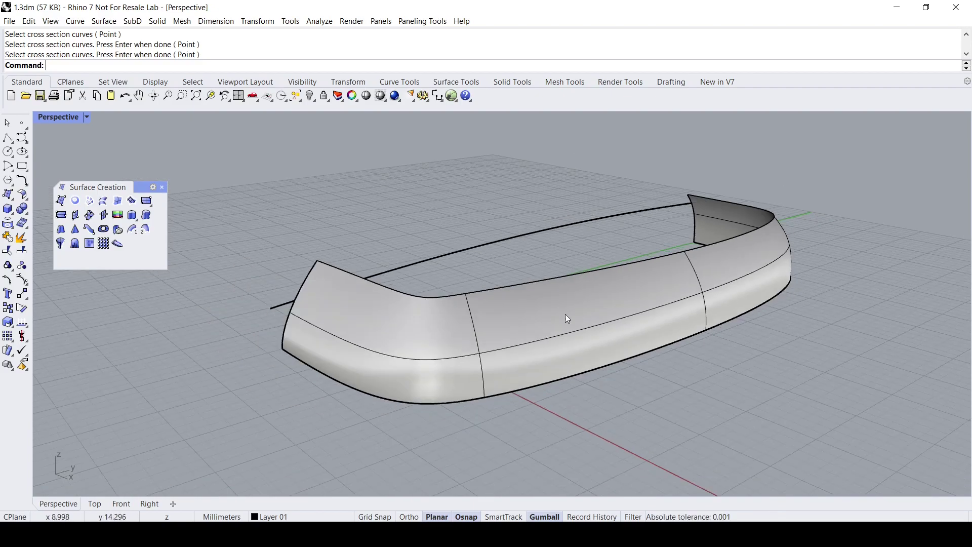
scroll(568, 315, "up", 1)
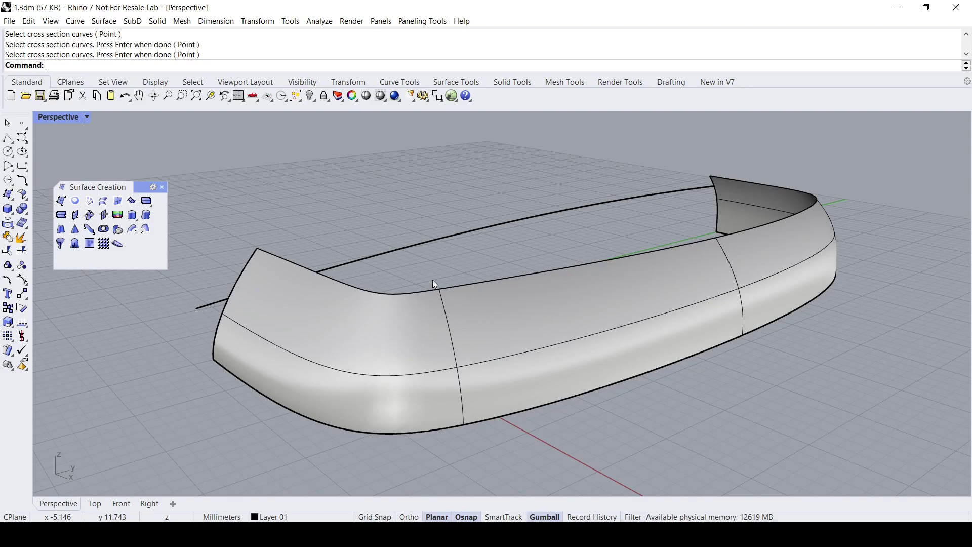
left_click(23, 294)
left_click(37, 312)
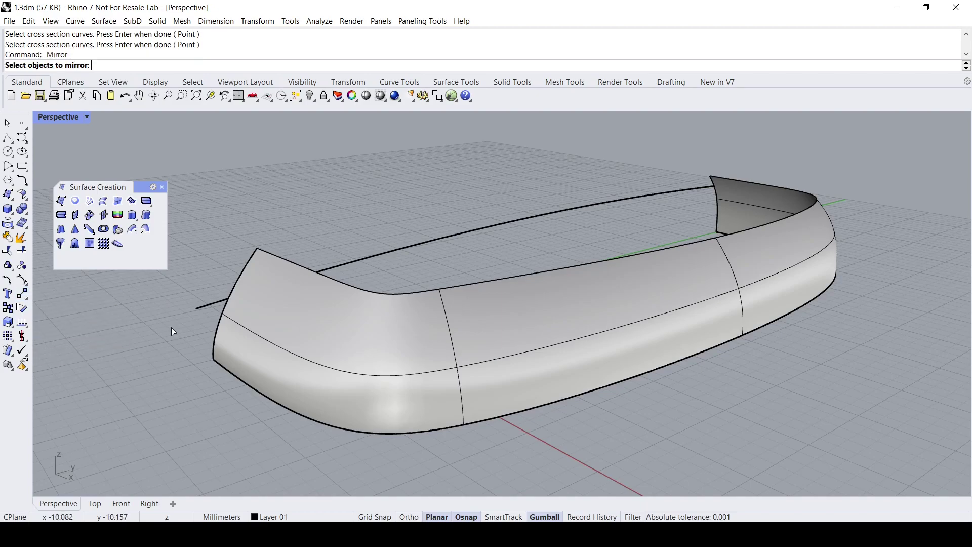
left_click(256, 336)
key("Return")
left_click(214, 360)
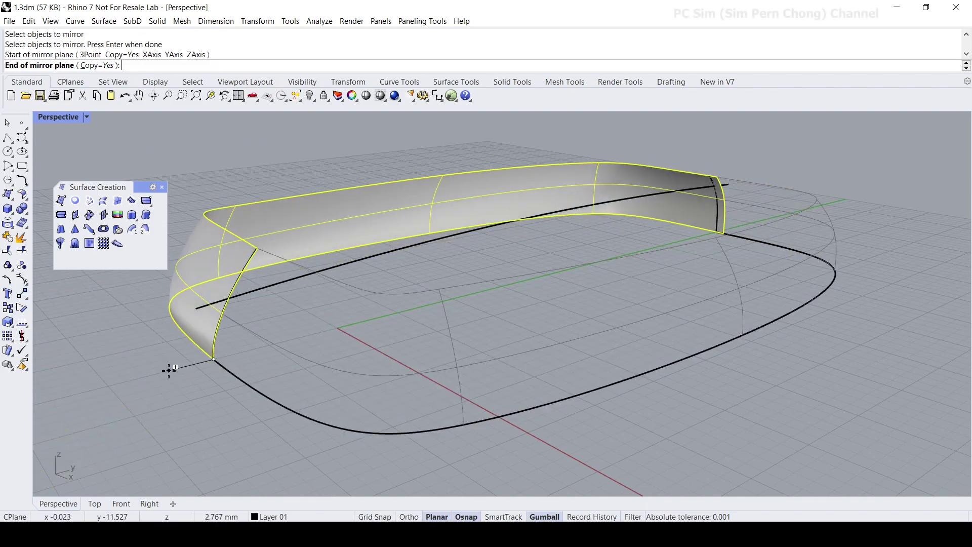
left_click(169, 371)
Step: Extrude the lengthwise arched curve to both sides by 20.498 mm as an open surface
right_click_drag(413, 257, 229, 263)
left_click(460, 293)
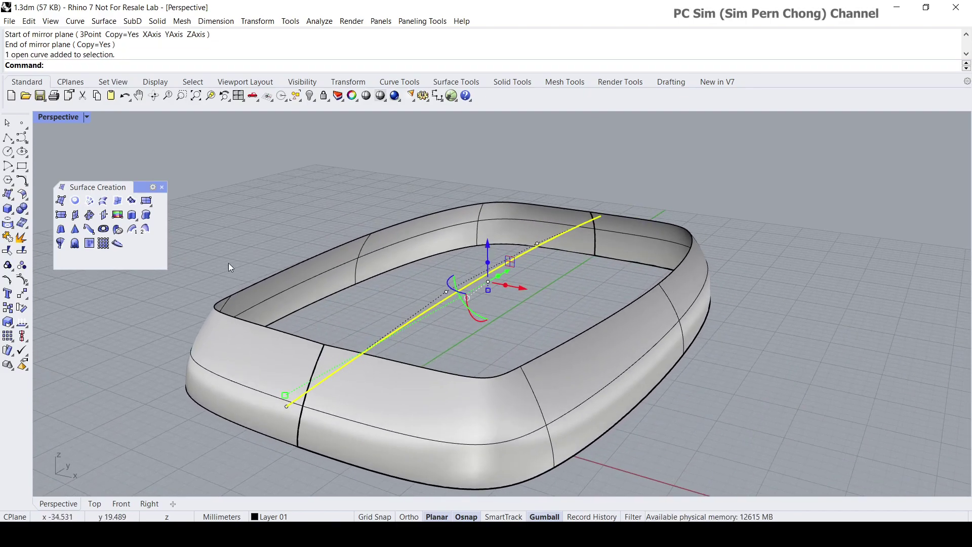
left_click(132, 217)
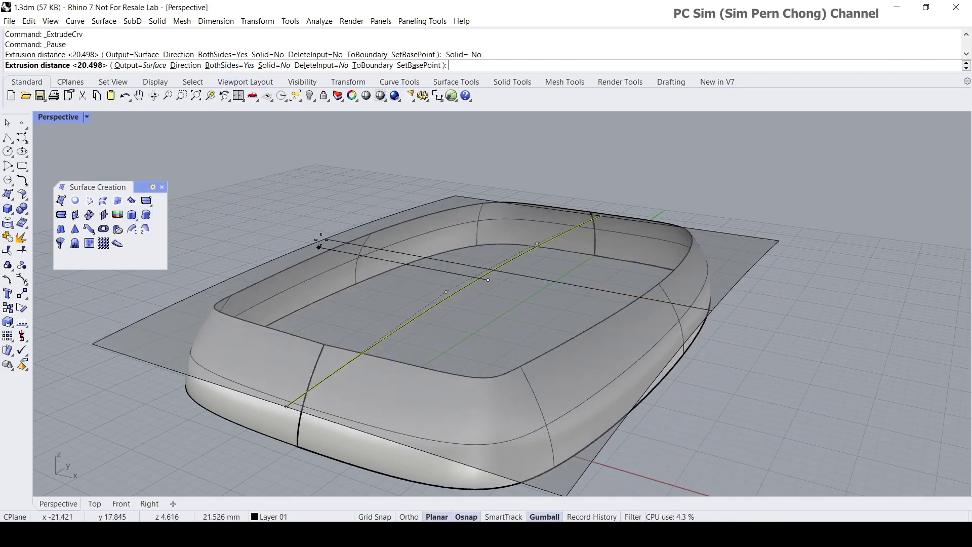
key("Return")
Step: Build a planar surface from the bottom edges of the two side walls to close the base
right_click_drag(446, 323, 465, 312)
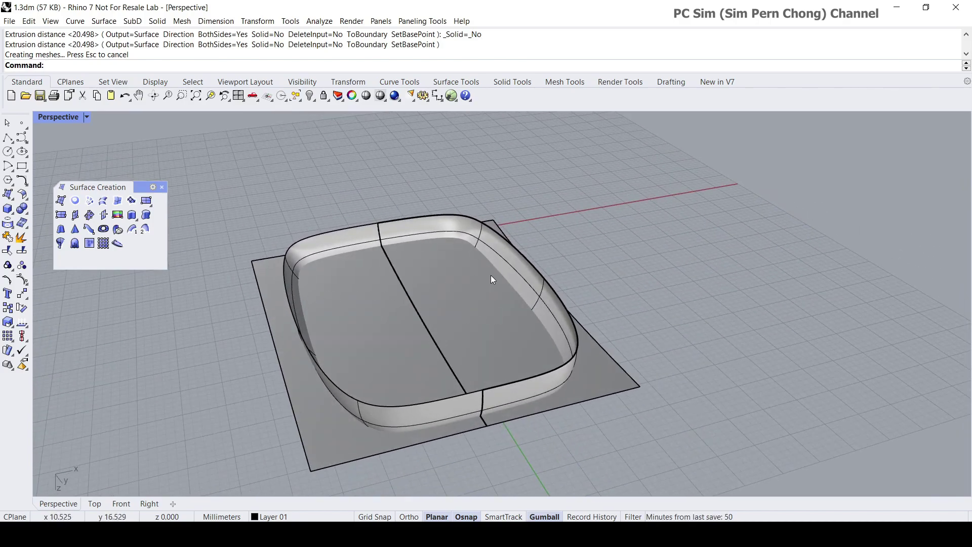
left_click(75, 201)
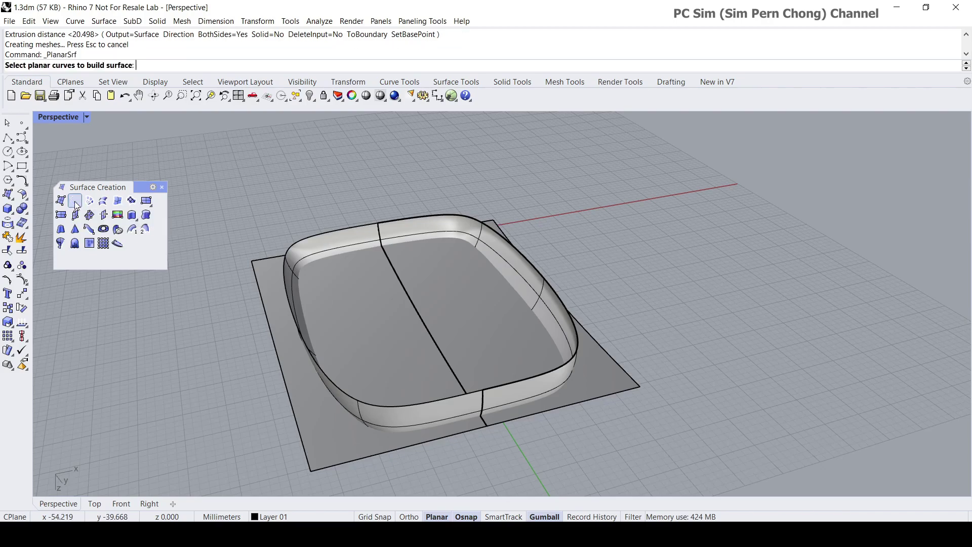
left_click(306, 245)
left_click(479, 229)
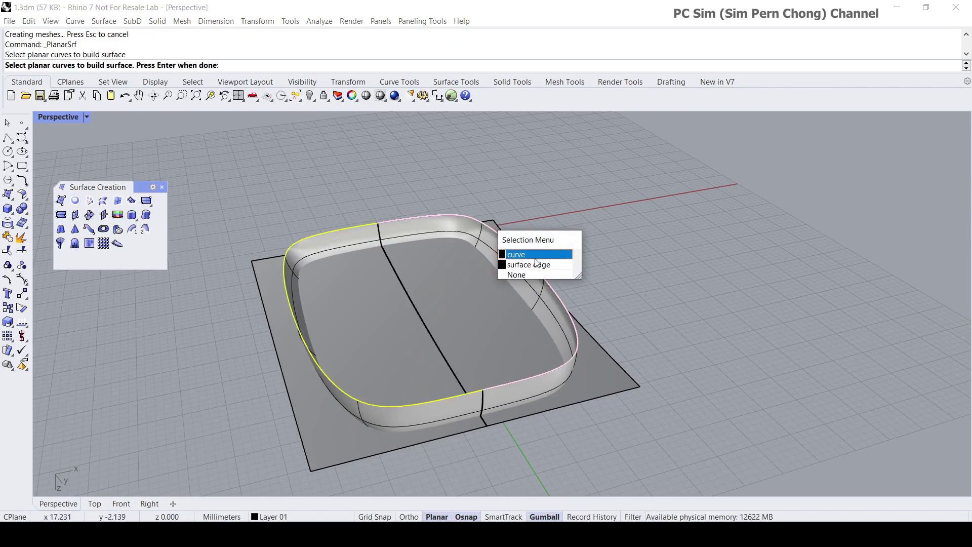
left_click(519, 263)
right_click(586, 258)
Step: Trim away the part of the extruded surface outside the side walls, using both walls as cutting objects
right_click_drag(564, 259, 402, 277)
scroll(399, 291, "up", 5)
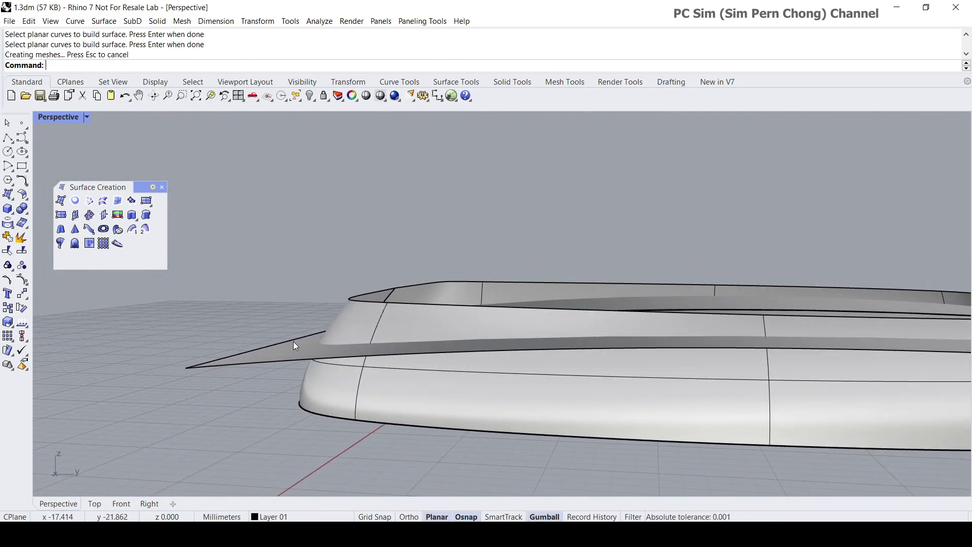
scroll(319, 323, "down", 5)
right_click_drag(319, 324, 336, 339)
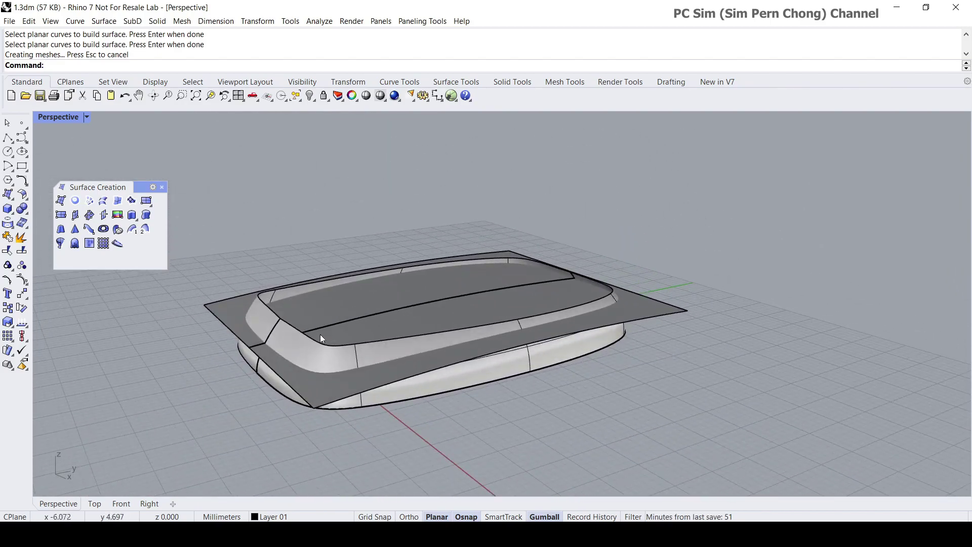
scroll(254, 315, "up", 5)
scroll(212, 297, "up", 3)
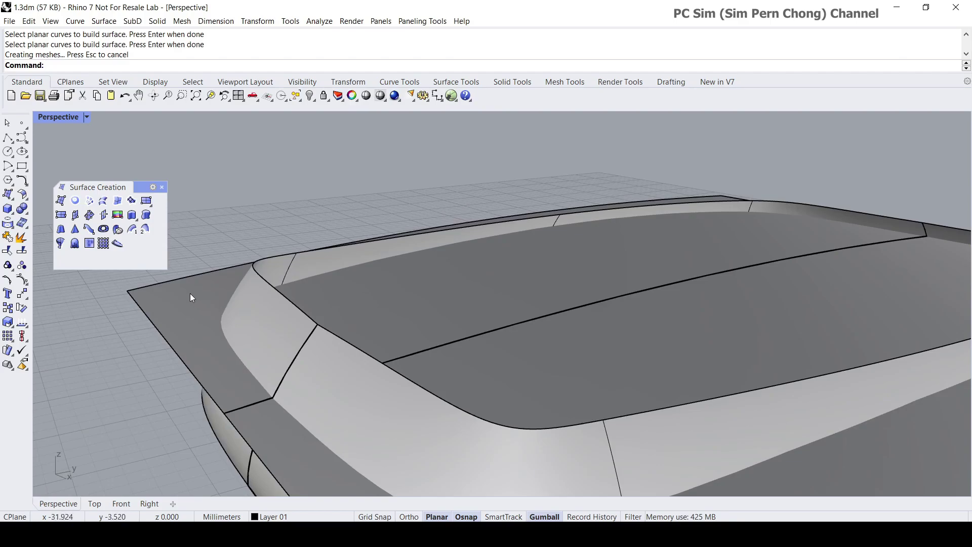
scroll(280, 271, "down", 6)
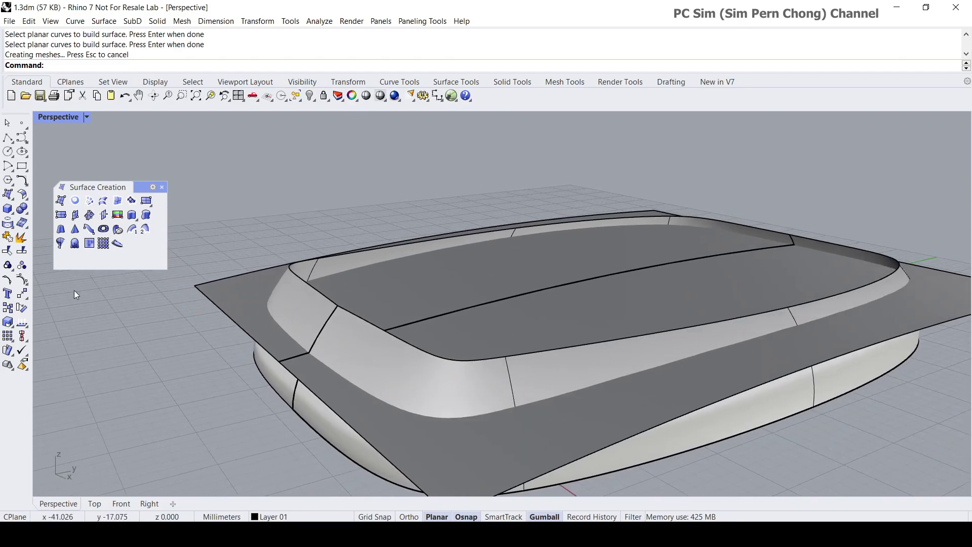
left_click(7, 252)
left_click(311, 403)
left_click(267, 396)
key("Return")
left_click(228, 303)
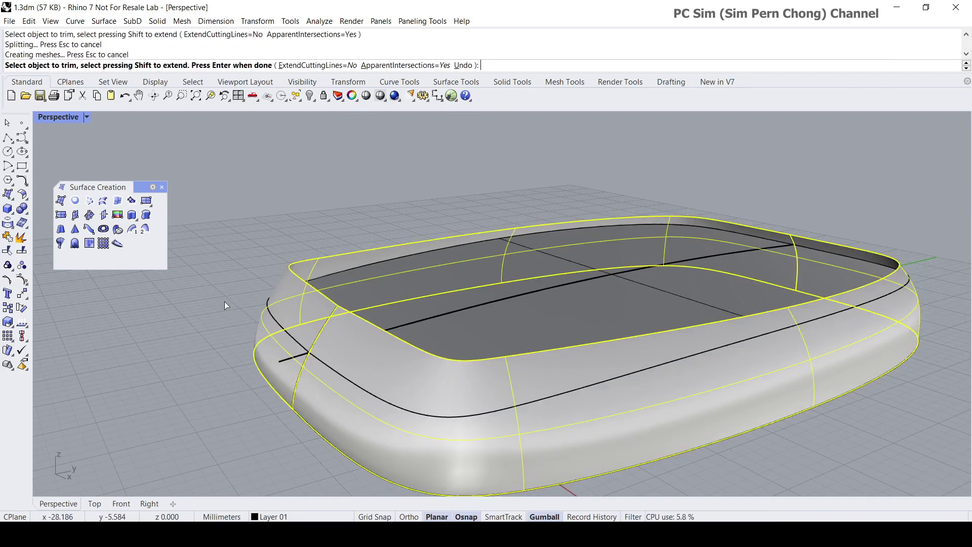
key("Return")
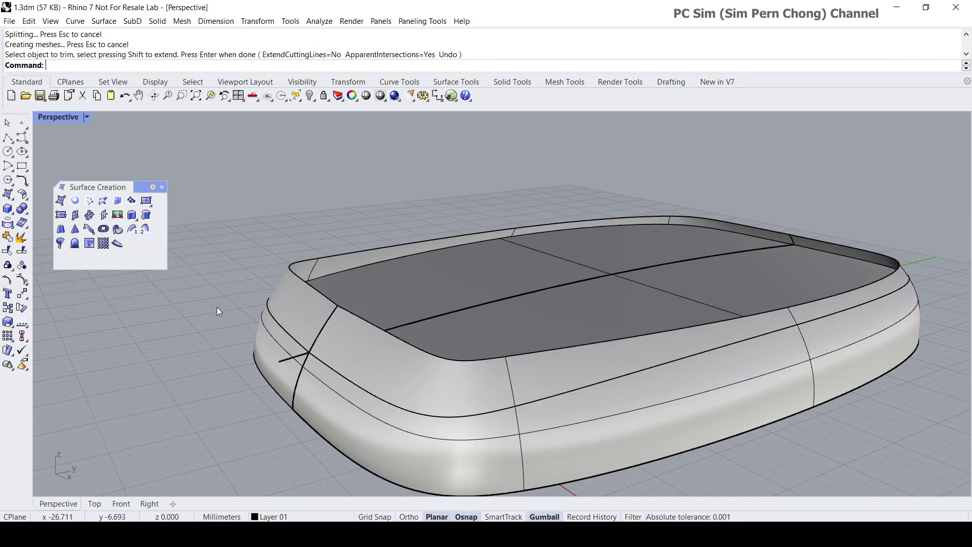
Step: Trim off the portions of both side walls above the arched top surface, using that surface as the cutter
left_click(8, 252)
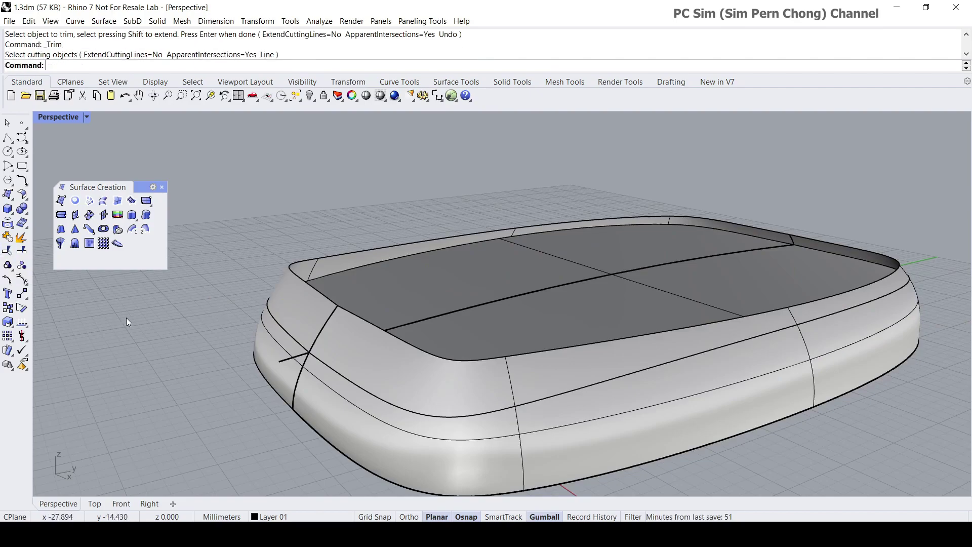
left_click(372, 280)
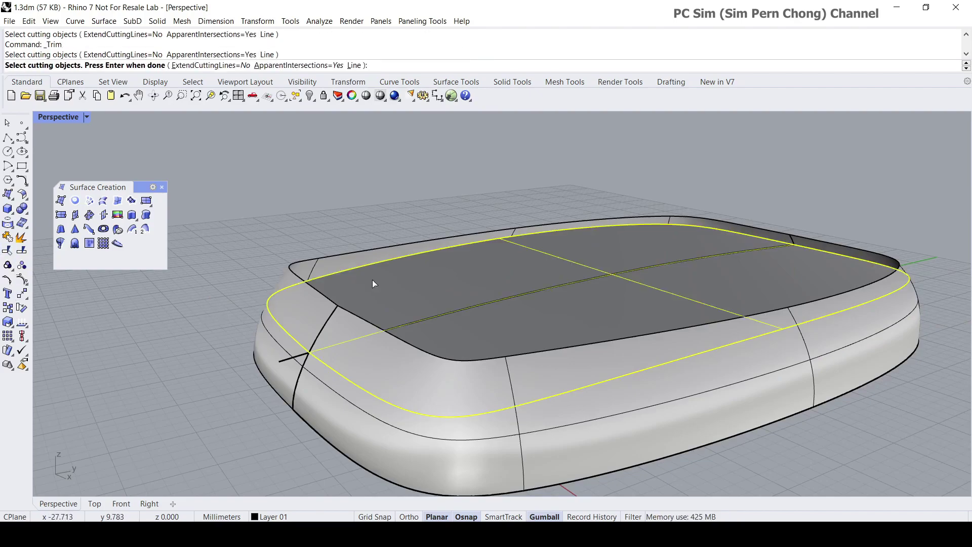
key("Return")
left_click(323, 268)
right_click_drag(323, 267, 409, 308)
left_click(340, 289)
key("Return")
Step: Inspect the trimmed top surface and side walls from several angles
scroll(433, 332, "down", 2)
scroll(432, 333, "up", 5)
left_click(433, 346)
scroll(433, 346, "down", 3)
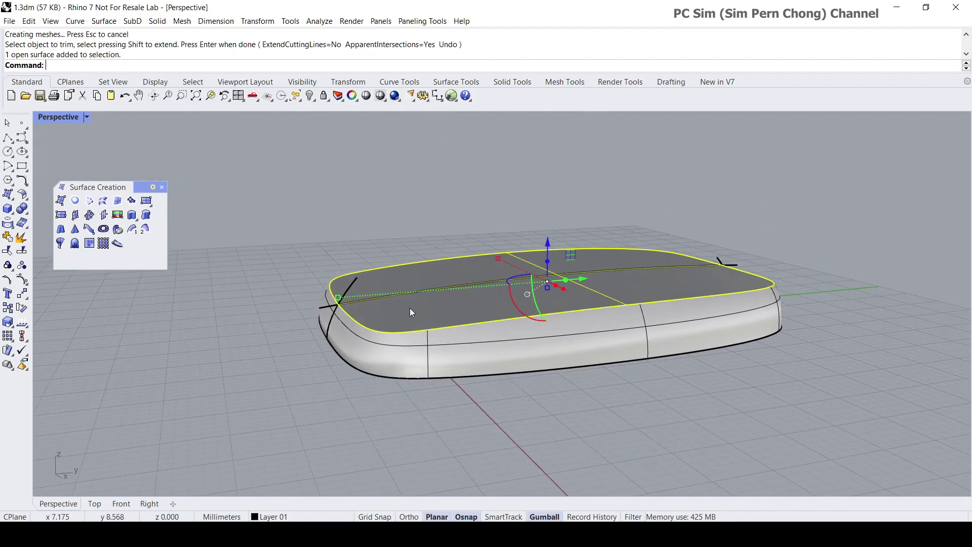
left_click(456, 356)
left_click(283, 333)
right_click_drag(266, 335, 312, 338)
scroll(312, 338, "up", 3)
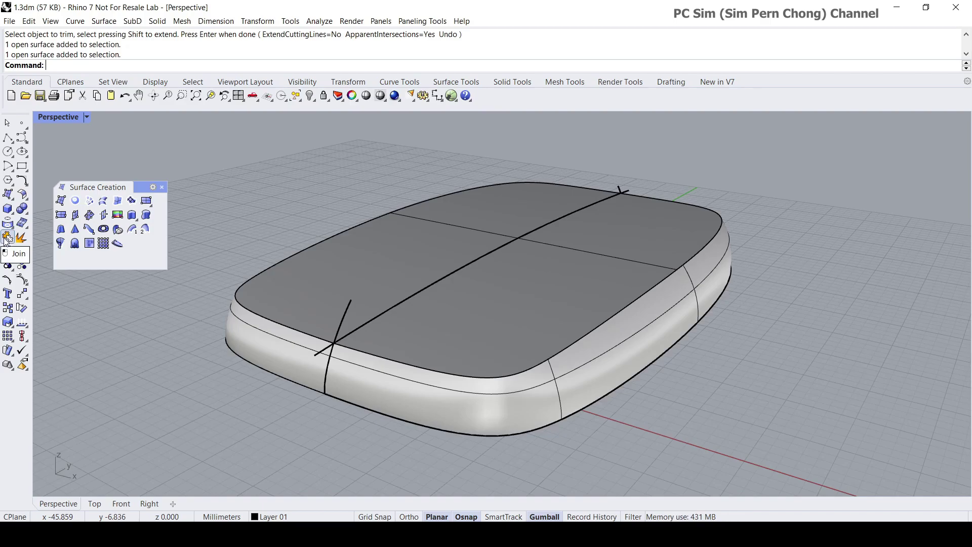
scroll(485, 380, "down", 2)
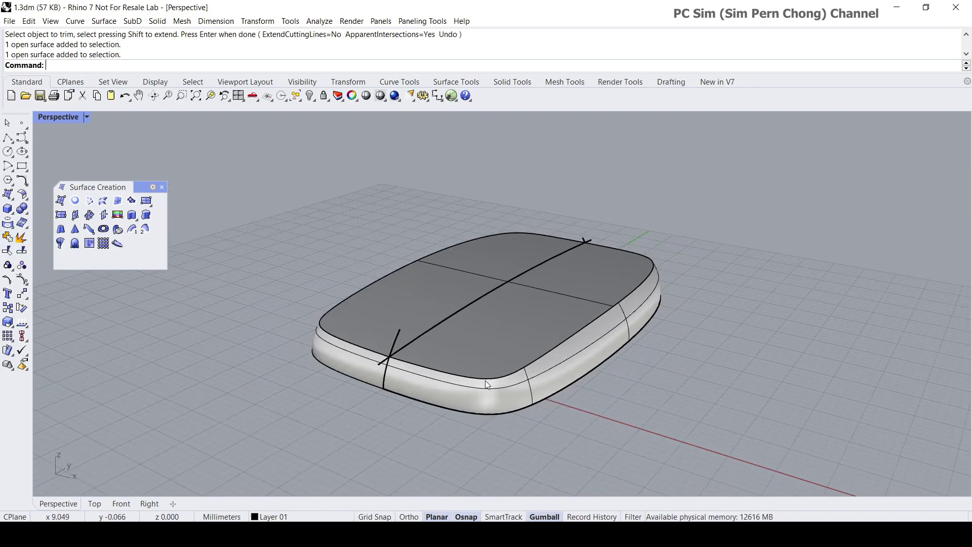
right_click_drag(596, 396, 516, 387)
scroll(536, 229, "up", 3)
scroll(522, 276, "down", 2)
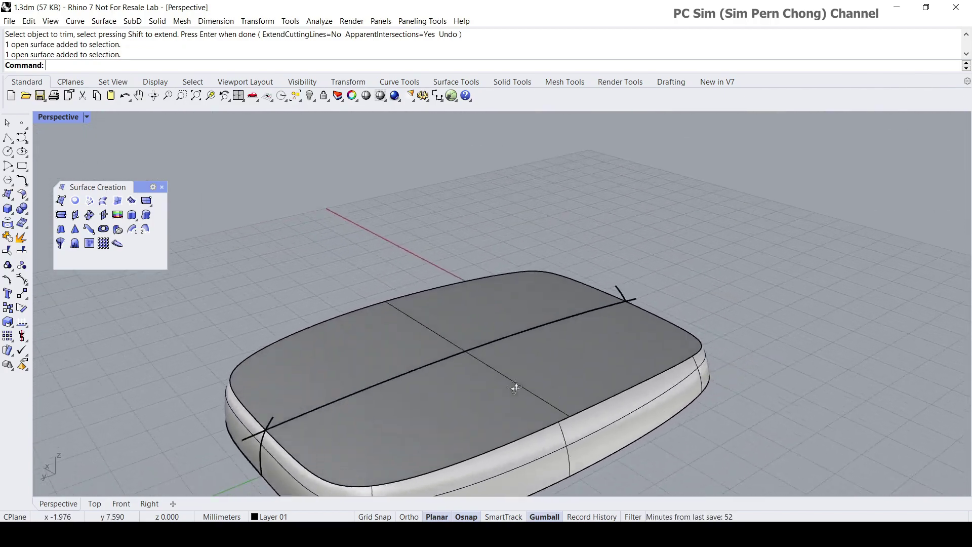
scroll(515, 388, "down", 2)
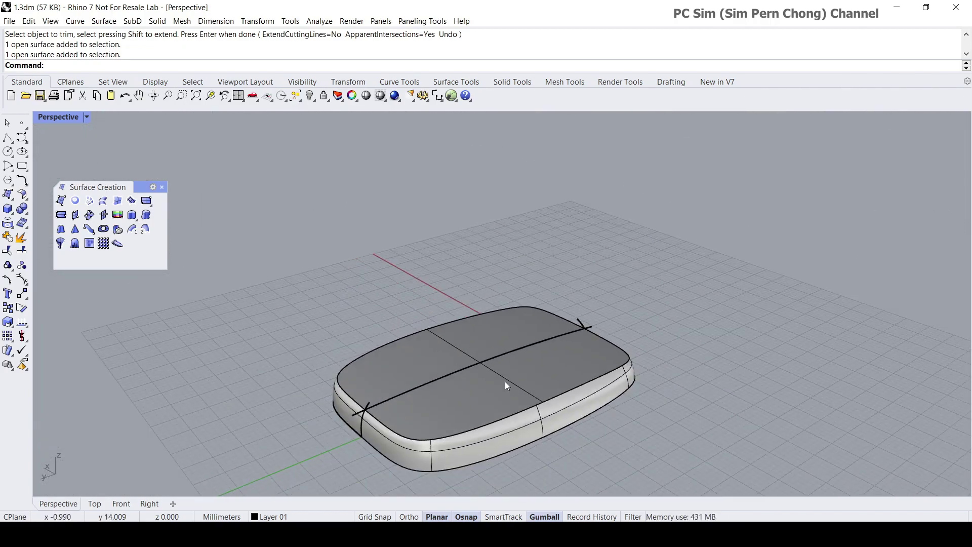
Step: Join the top surface, both side walls and the planar base into one polysurface
left_click(7, 237)
scroll(485, 416, "up", 2)
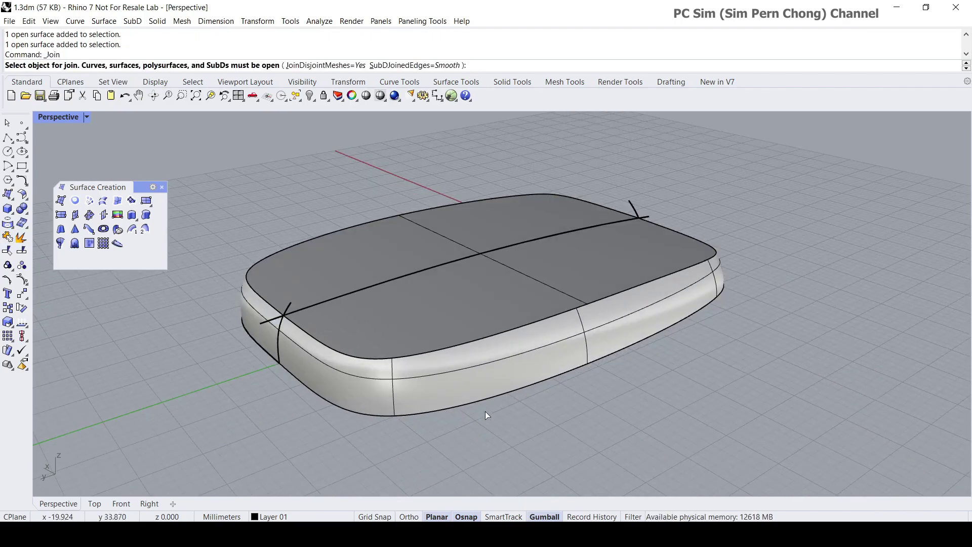
left_click(438, 336)
left_click(395, 389)
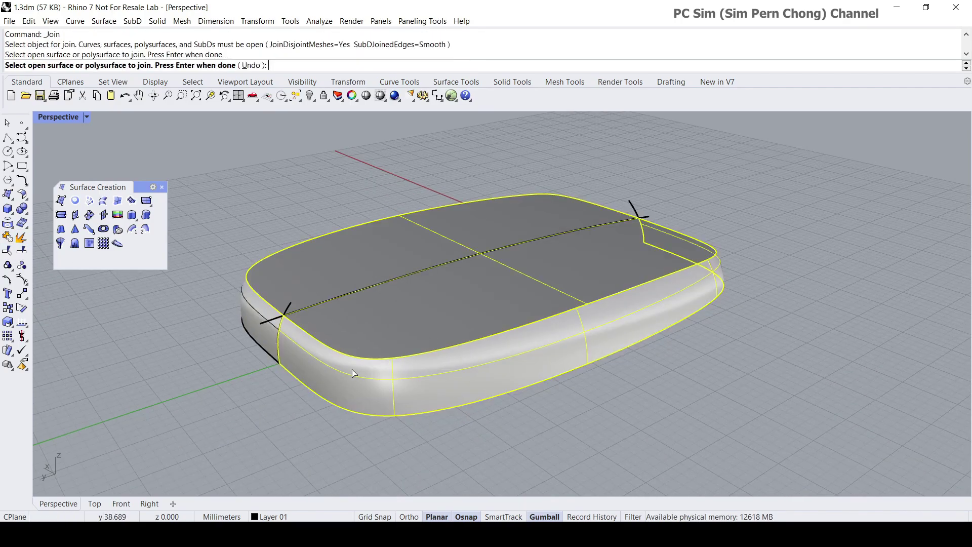
left_click(268, 335)
right_click_drag(265, 338, 427, 243)
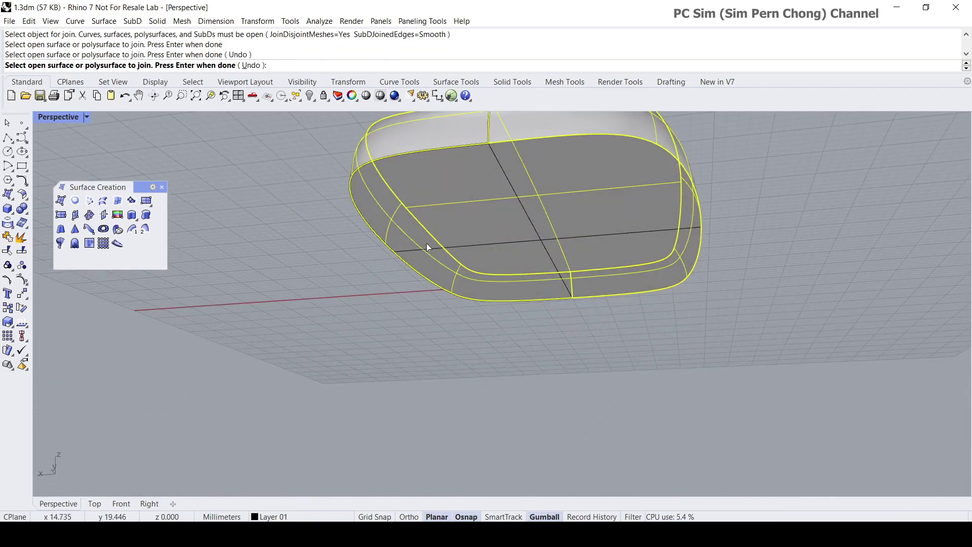
right_click(485, 248)
Step: Measure the volume of the joined polysurface
right_click_drag(486, 246, 449, 282)
scroll(496, 339, "up", 3)
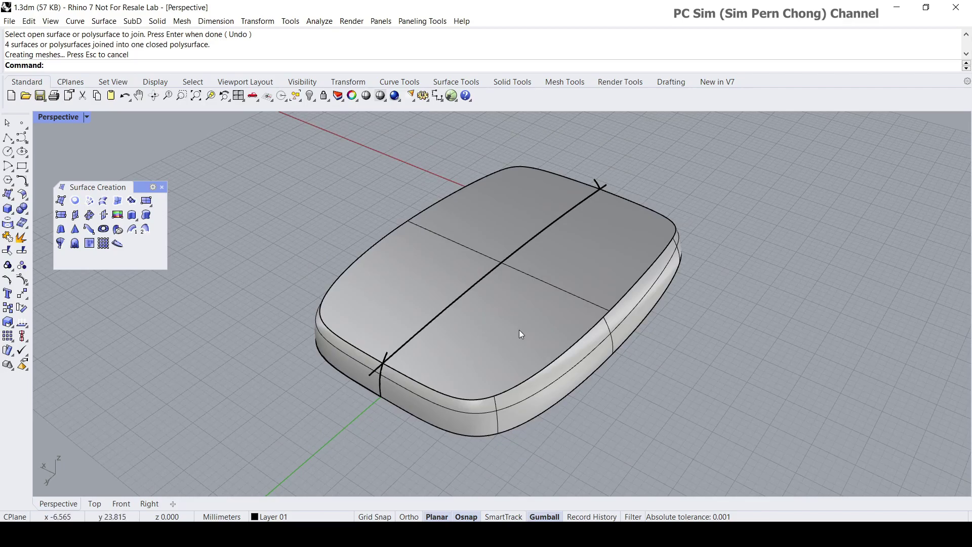
right_click_drag(521, 339, 452, 268)
left_click(484, 343)
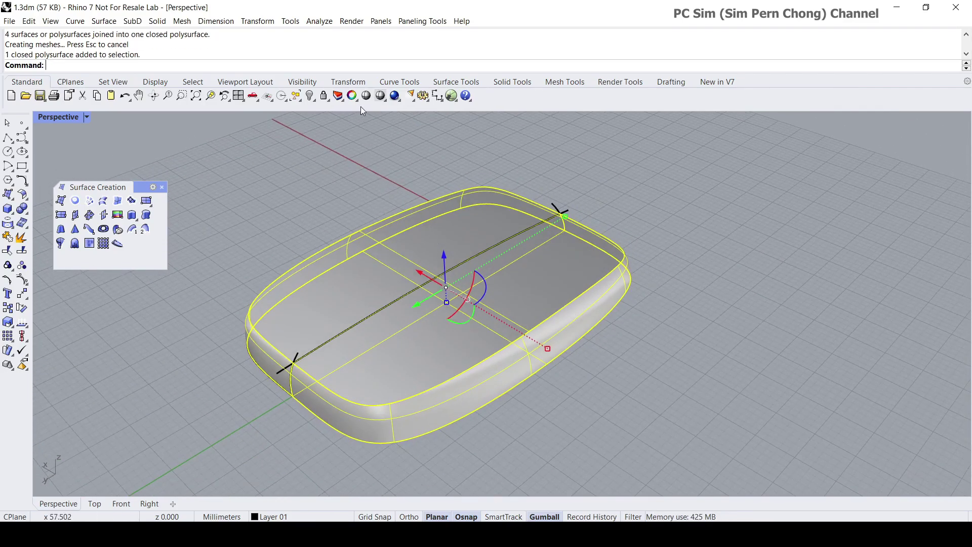
left_click(319, 21)
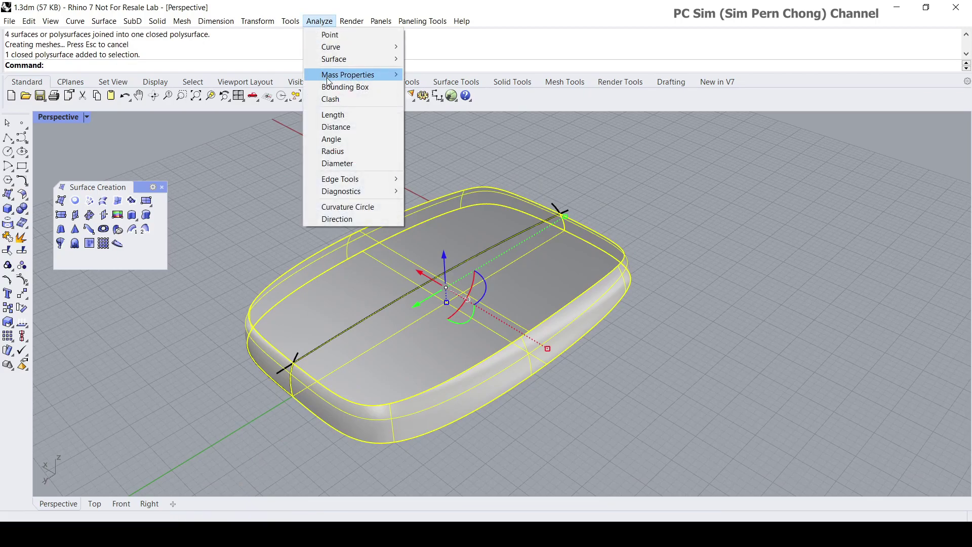
mouse_move(327, 81)
left_click(434, 115)
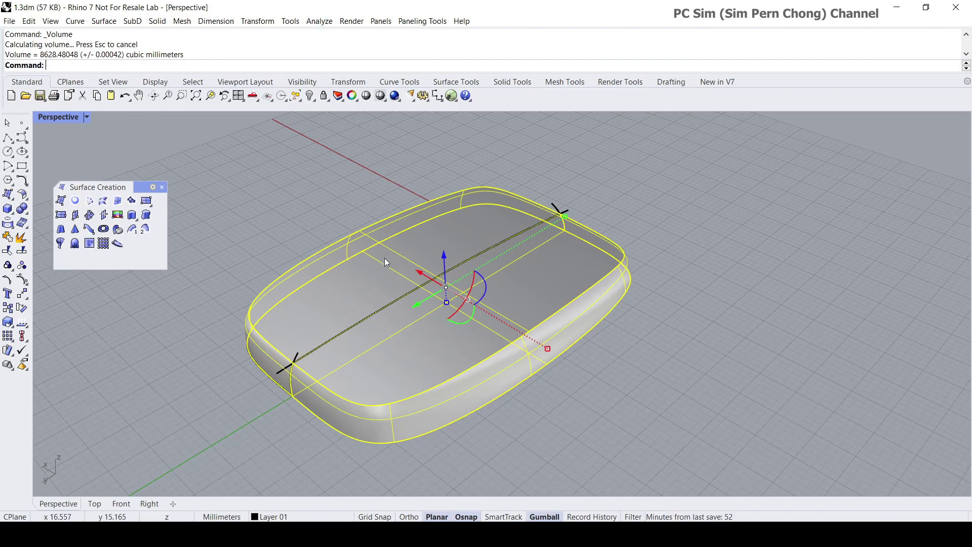
left_click(258, 245)
left_click(326, 293)
right_click_drag(327, 293, 321, 333)
scroll(321, 332, "up", 3)
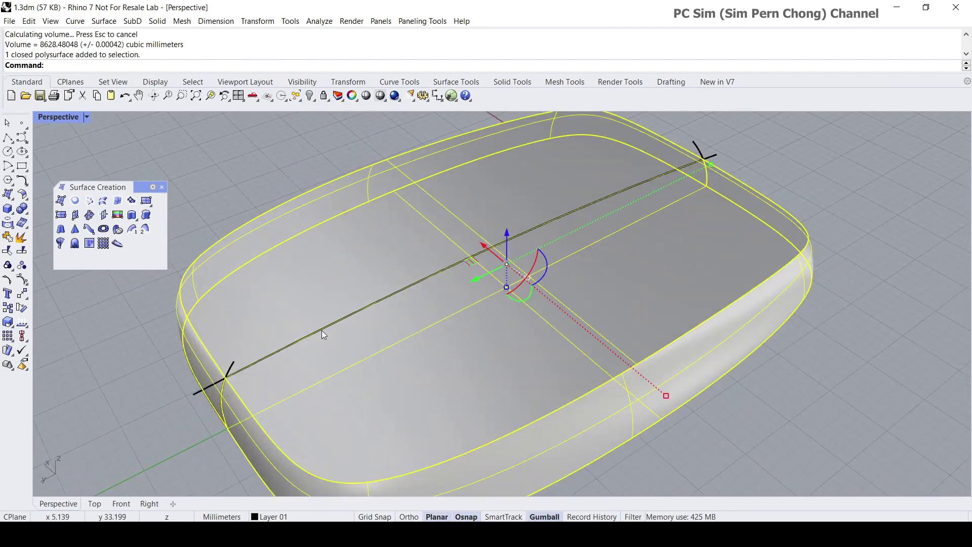
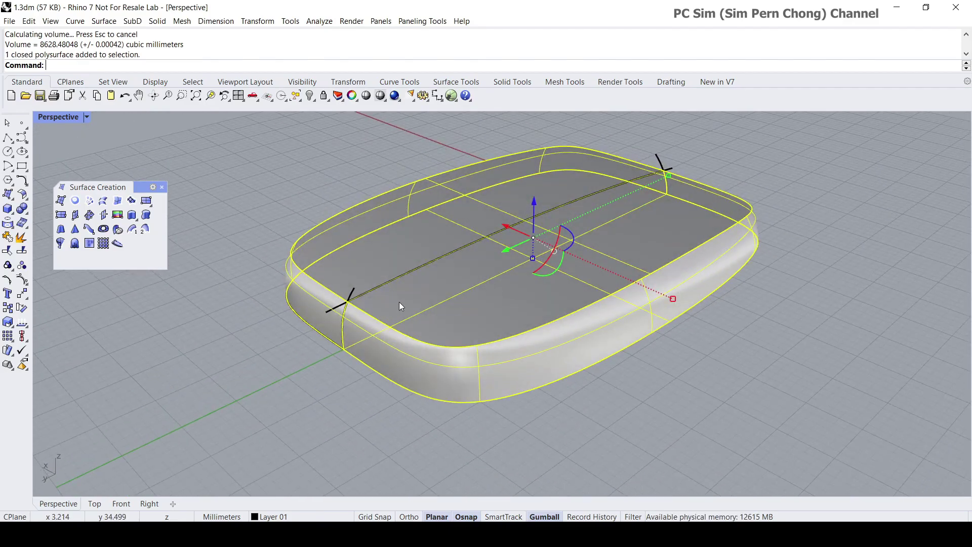
Step: Isolate the closed polysurface so that the profile curves are hidden
left_click(311, 97)
left_click(332, 116)
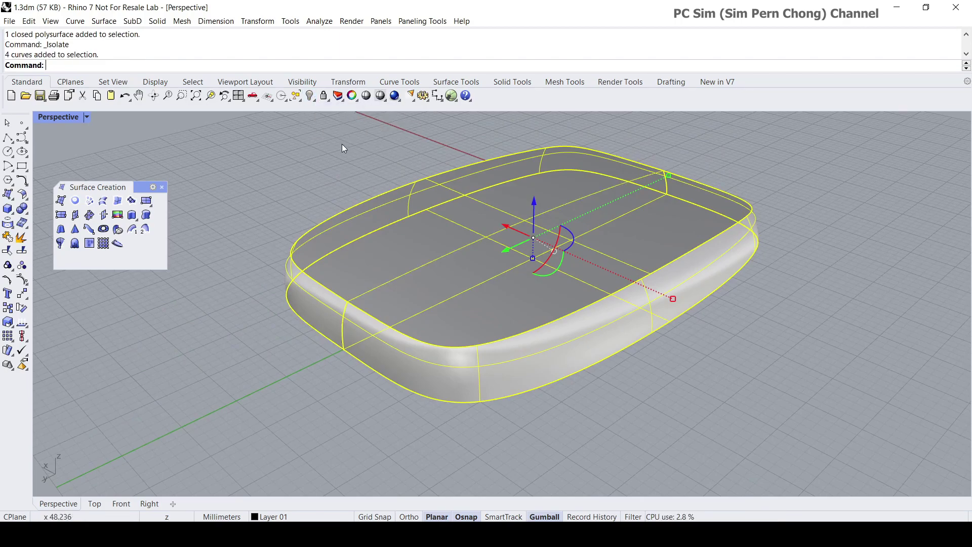
left_click(335, 154)
scroll(439, 290, "up", 2)
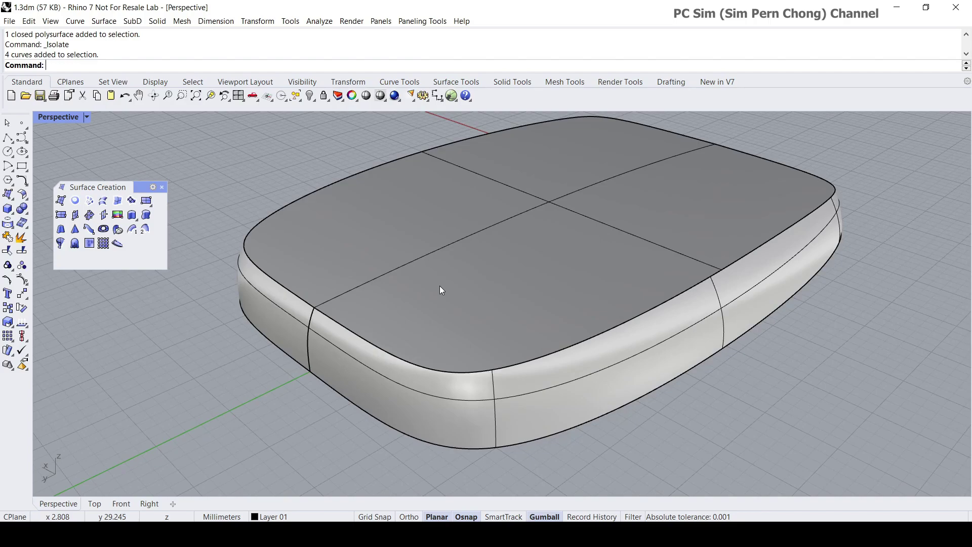
scroll(440, 286, "down", 2)
right_click_drag(440, 286, 434, 311, "shift")
scroll(400, 316, "up", 2)
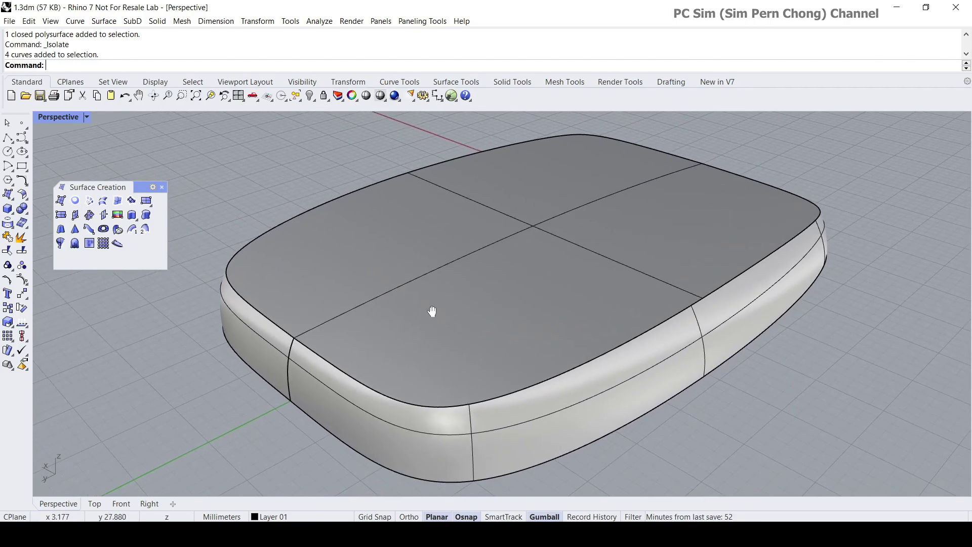
Step: Close the floating Surface Creation tool set and float the Solid Tools set beside the model
left_click(162, 187)
left_click(22, 208)
left_click_drag(52, 213, 130, 205)
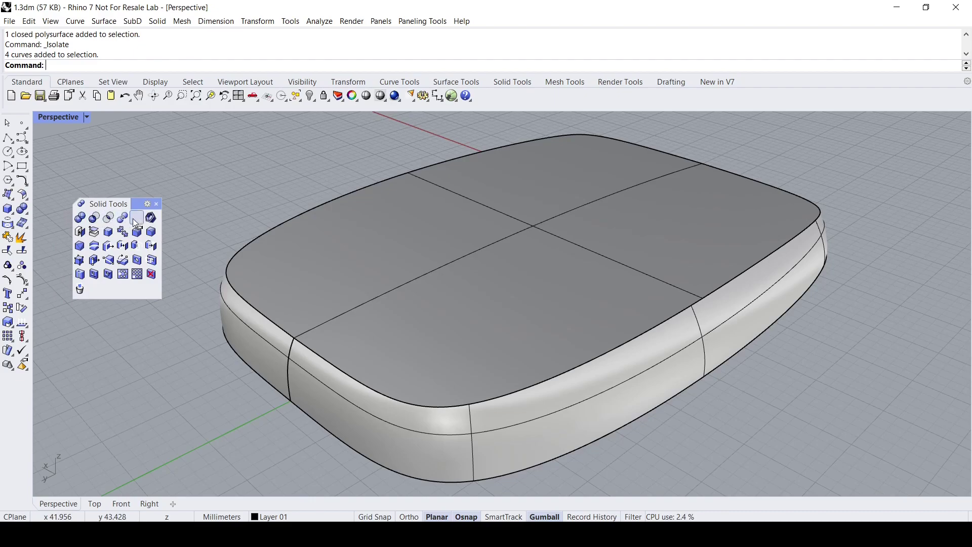
right_click_drag(315, 303, 310, 250)
scroll(377, 315, "up", 2)
left_click_drag(147, 209, 167, 202)
mouse_move(357, 253)
right_mouse_down()
mouse_move(345, 272)
mouse_move(405, 276)
right_mouse_up()
scroll(361, 271, "down", 1)
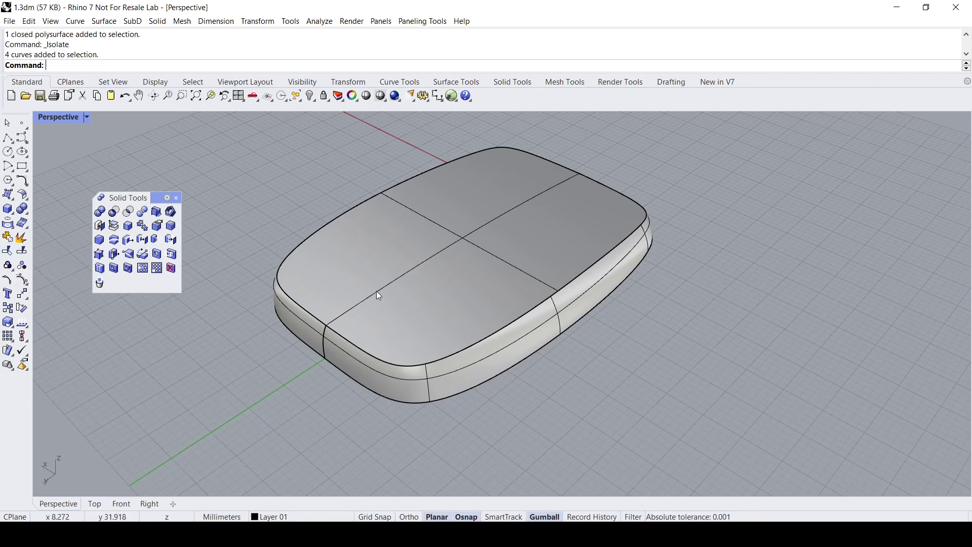
scroll(395, 278, "up", 3)
right_click_drag(430, 288, 438, 294, "shift")
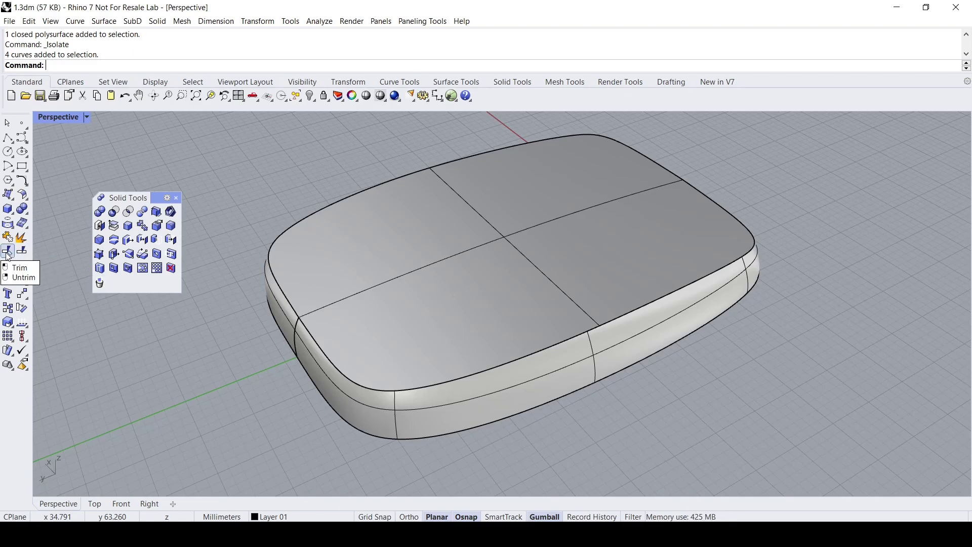
scroll(255, 226, "down", 2)
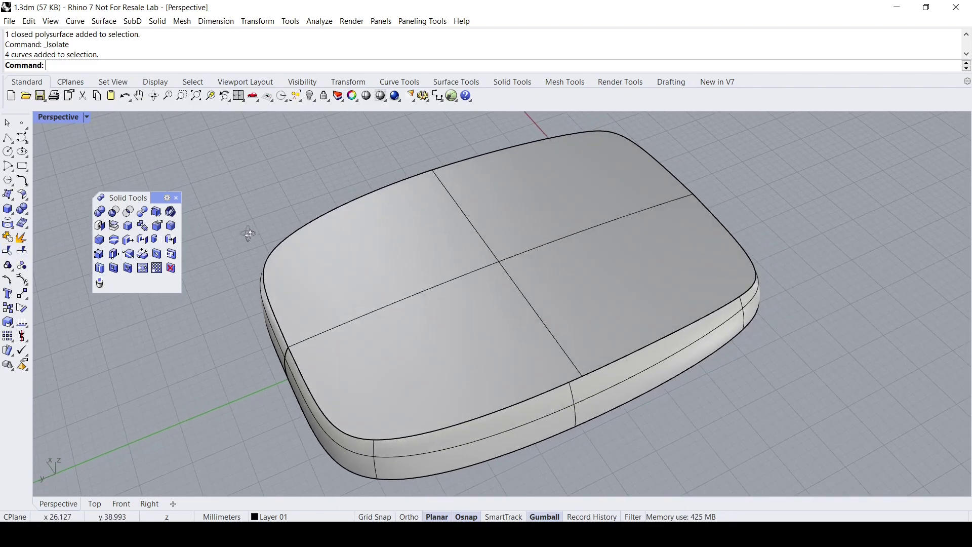
Step: In the Top view, draw a degree-3 S-shaped control point curve with five points crosswise over the middle of the body
double_click(55, 119)
right_click_drag(132, 150, 360, 218)
scroll(309, 223, "up", 3)
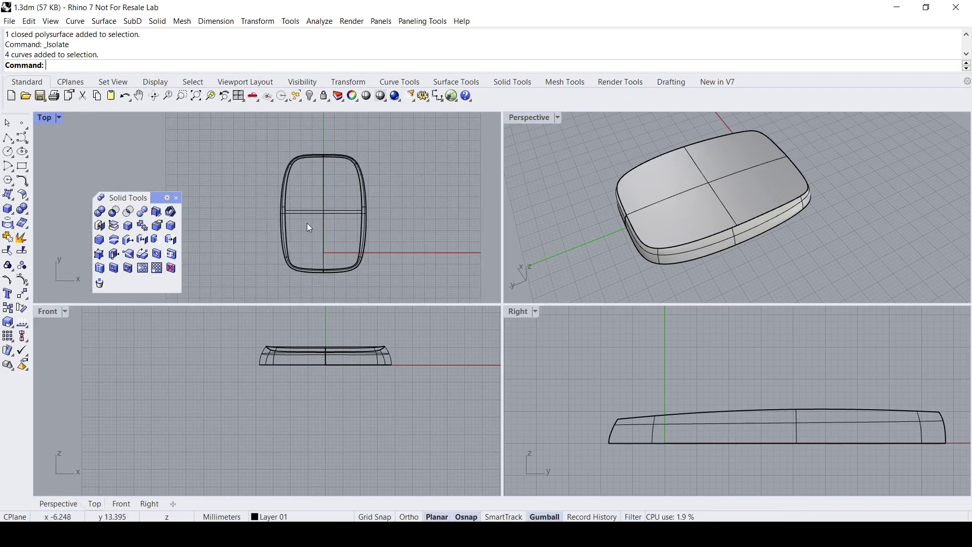
left_click(23, 141)
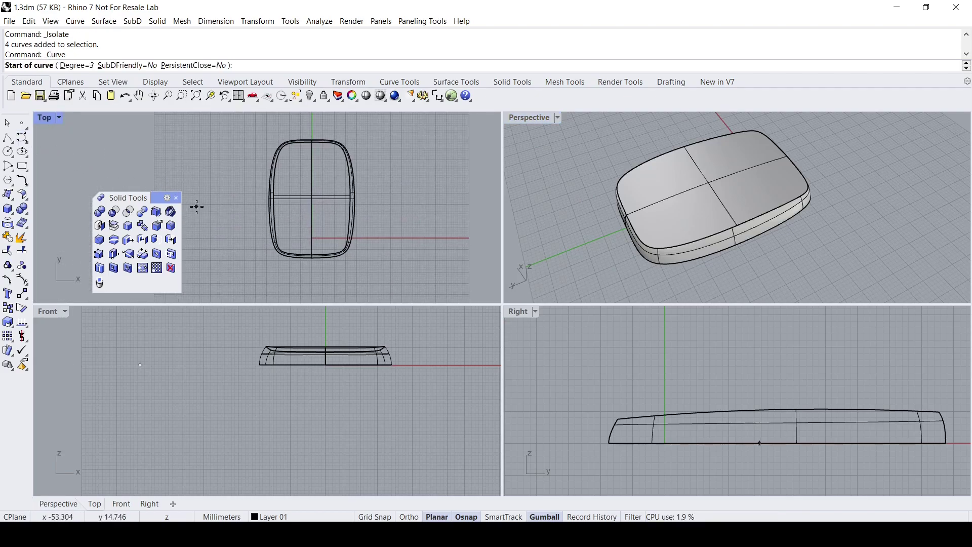
left_click(232, 185)
left_click(296, 219)
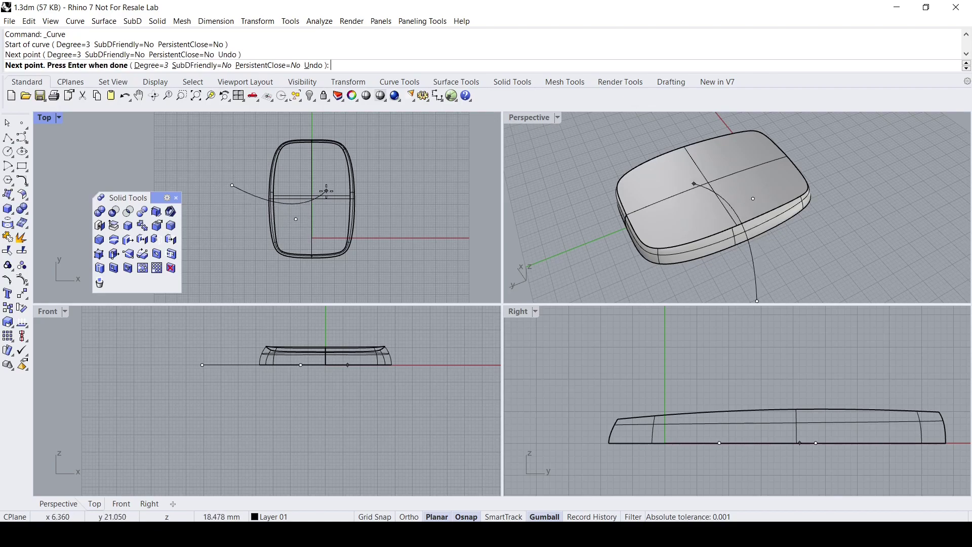
left_click(326, 188)
left_click(375, 186)
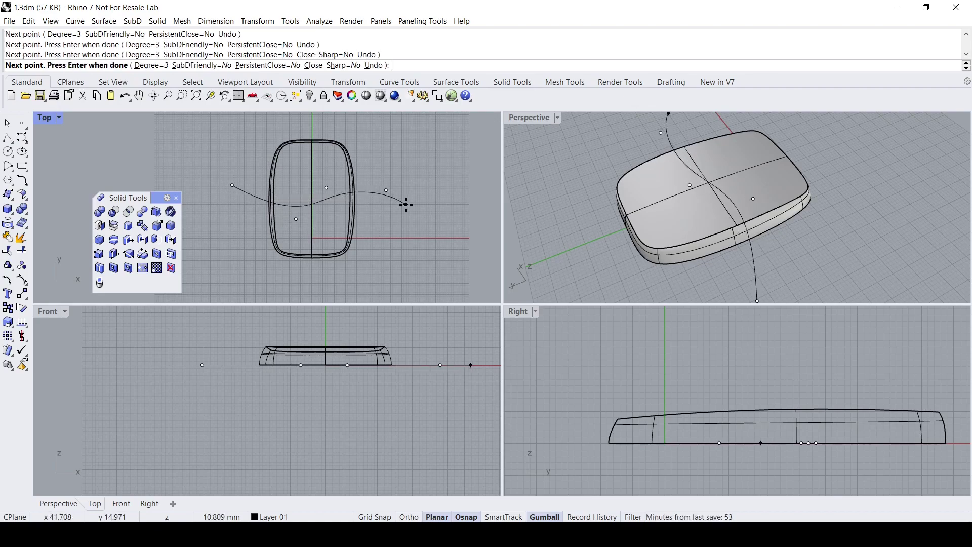
left_click(405, 204)
key("Return")
Step: Extrude the S-shaped curve vertically upward into a tall curved surface passing through the body
double_click(540, 119)
scroll(570, 387, "down", 5)
left_click(572, 387)
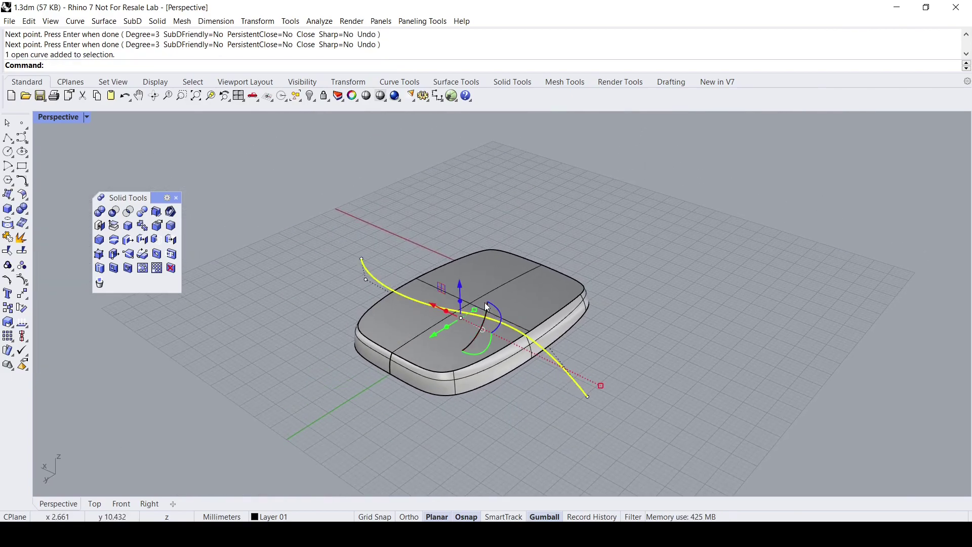
left_click_drag(461, 304, 461, 193)
key("ctrl")
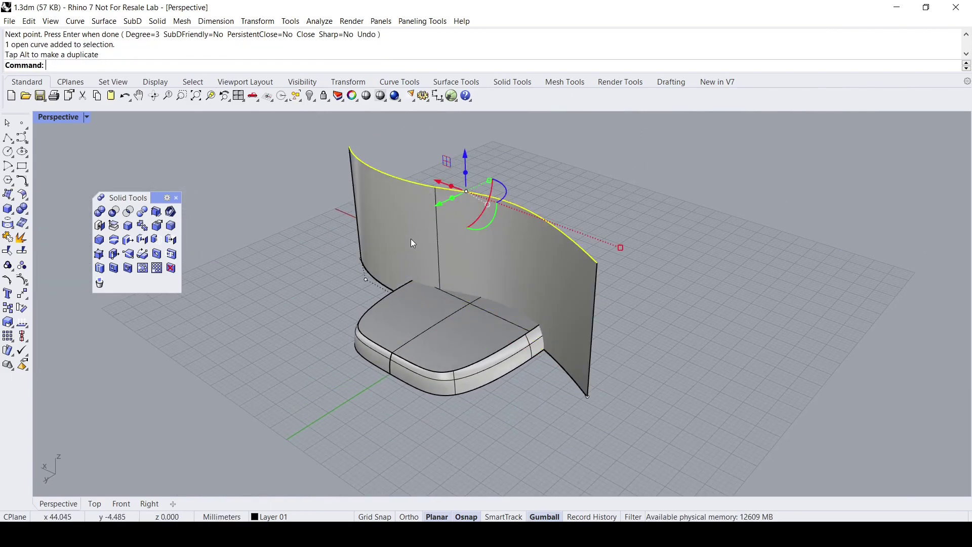
Step: Delete the original S-shaped curve at the extruded surface's lower edge
left_click(576, 388)
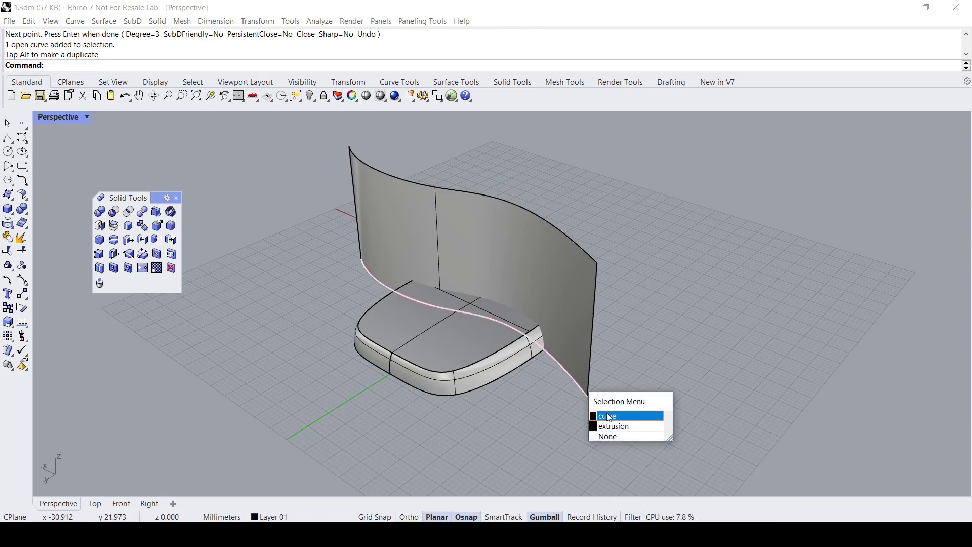
left_click(611, 412)
key("Delete")
Step: Lower the curved extruded surface along the Z axis so that it passes completely through the body's height
left_click(544, 324)
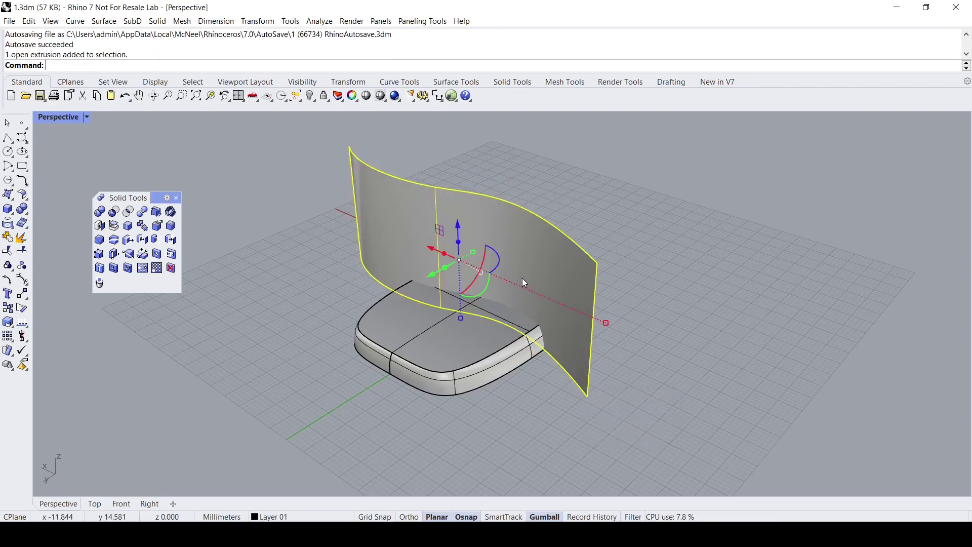
right_click_drag(499, 276, 486, 256)
left_click_drag(459, 222, 460, 253)
key("Escape")
Step: Examine from several angles how the curved surface passes through the body
scroll(473, 288, "up", 3)
right_click_drag(473, 287, 421, 293)
left_click(421, 293)
mouse_move(335, 326)
right_mouse_down()
mouse_move(399, 315)
mouse_move(400, 283)
mouse_move(352, 332)
right_mouse_up()
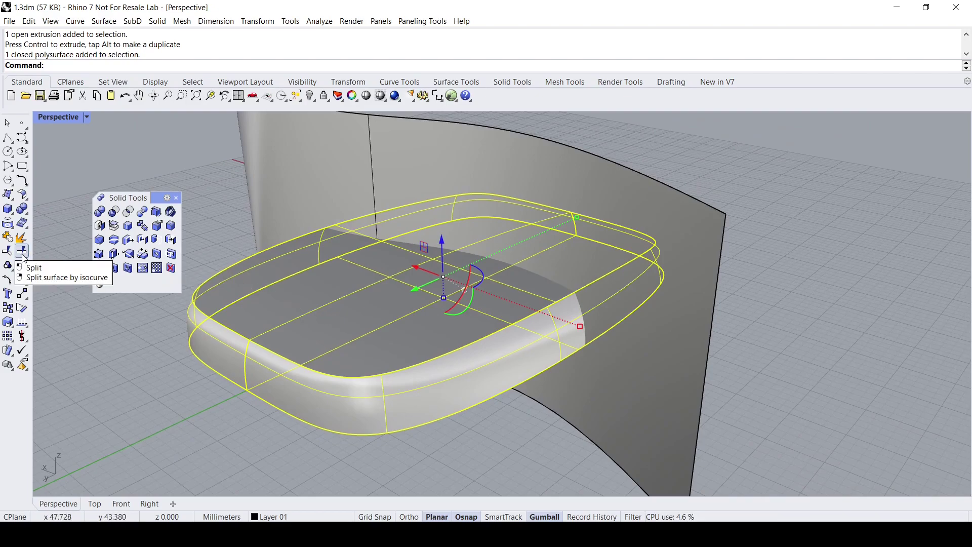
left_click(93, 312)
right_click_drag(93, 312, 172, 308)
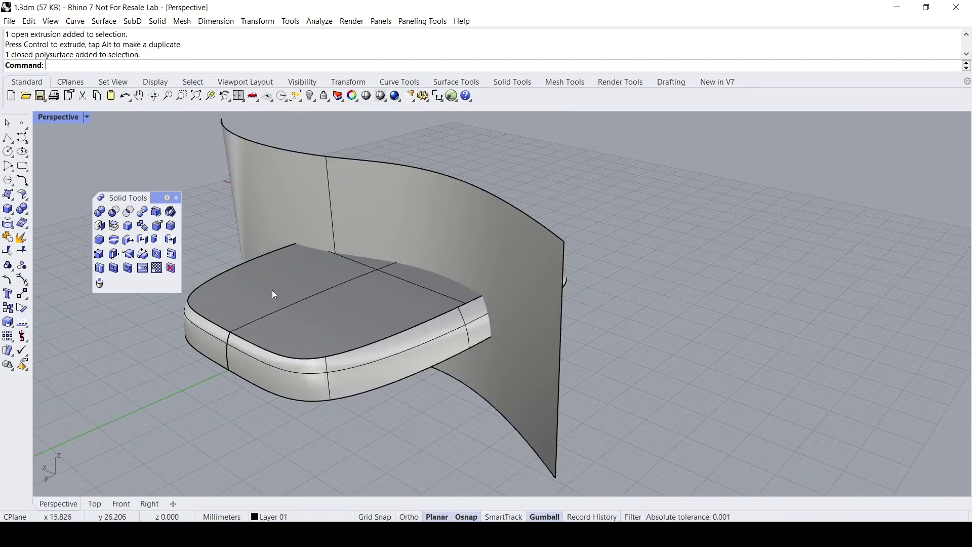
right_click_drag(272, 290, 264, 296, "shift")
left_click_drag(162, 197, 146, 181)
right_click_drag(253, 300, 265, 322)
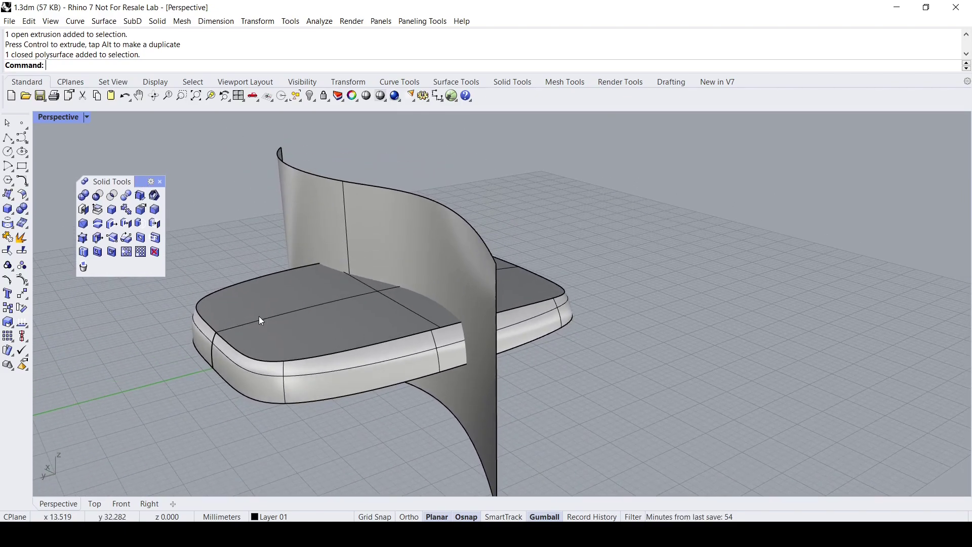
Step: Split the closed body using the curved extruded surface as the cutting object
left_click(24, 266)
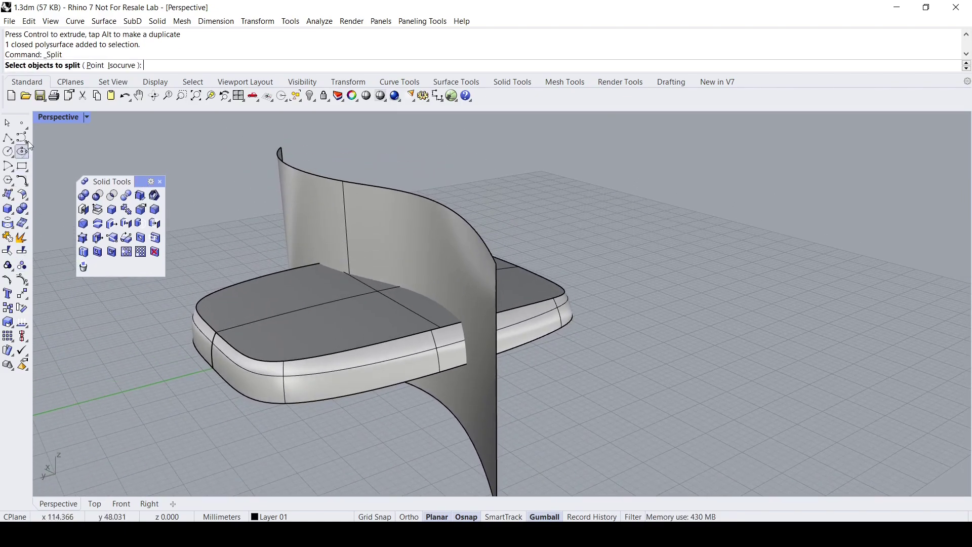
left_click(247, 308)
key("Return")
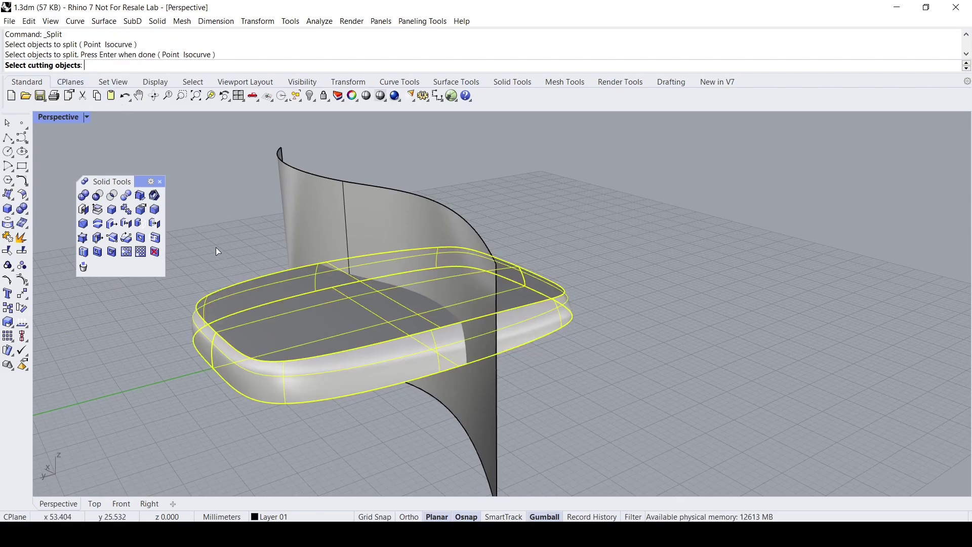
left_click(317, 207)
key("Return")
Step: Move the two split pieces apart along the Y axis, away from either side of the cutting surface
right_click_drag(342, 272, 384, 345)
left_click(428, 317)
left_click_drag(361, 333, 258, 331)
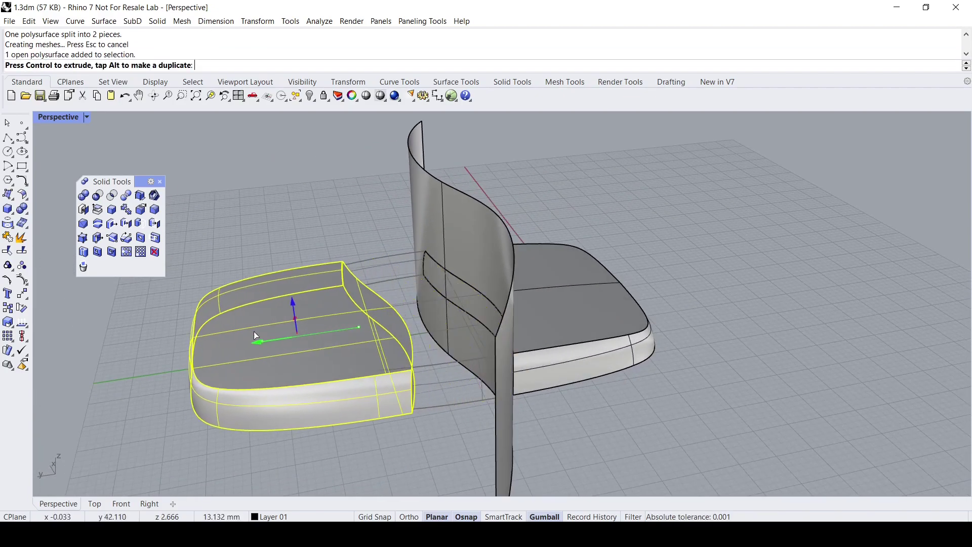
left_click(608, 346)
left_click_drag(517, 303, 604, 354)
left_click(604, 354)
Step: Examine the cut ends of both split pieces to check whether they are open or capped
right_click_drag(604, 354, 612, 329)
scroll(627, 316, "up", 8)
scroll(627, 314, "down", 2)
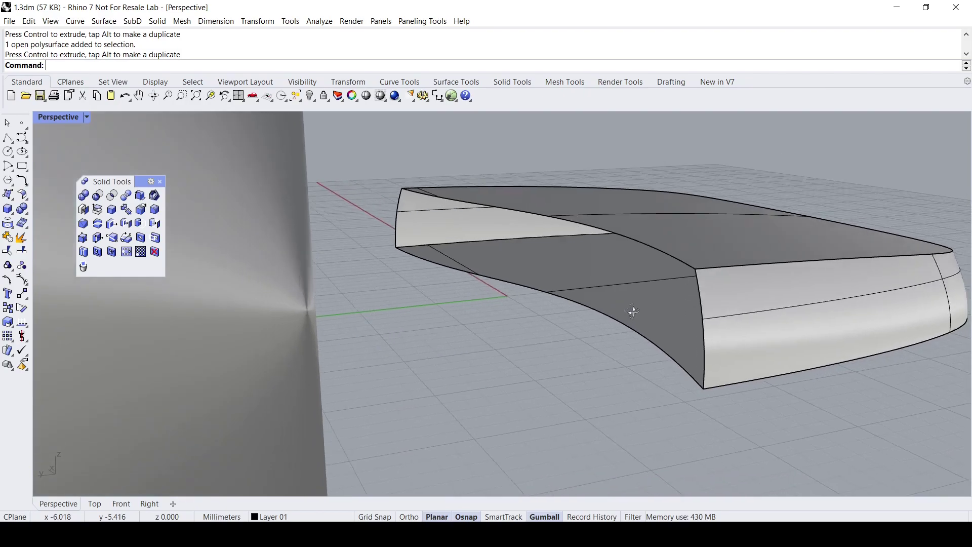
scroll(658, 298, "up", 6)
scroll(623, 306, "down", 6)
scroll(576, 286, "up", 2)
scroll(575, 286, "up", 2)
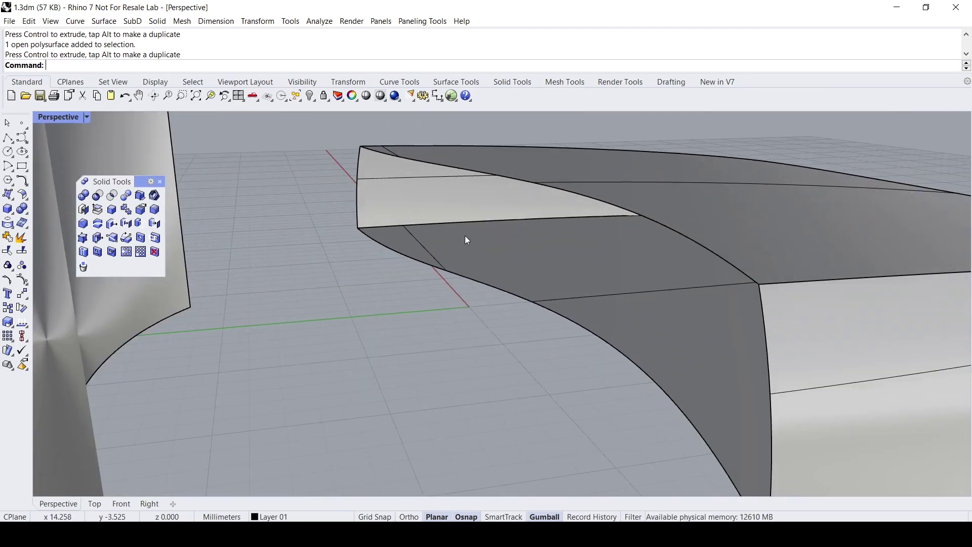
scroll(466, 239, "down", 1)
scroll(481, 243, "up", 4)
right_click_drag(362, 256, 495, 265)
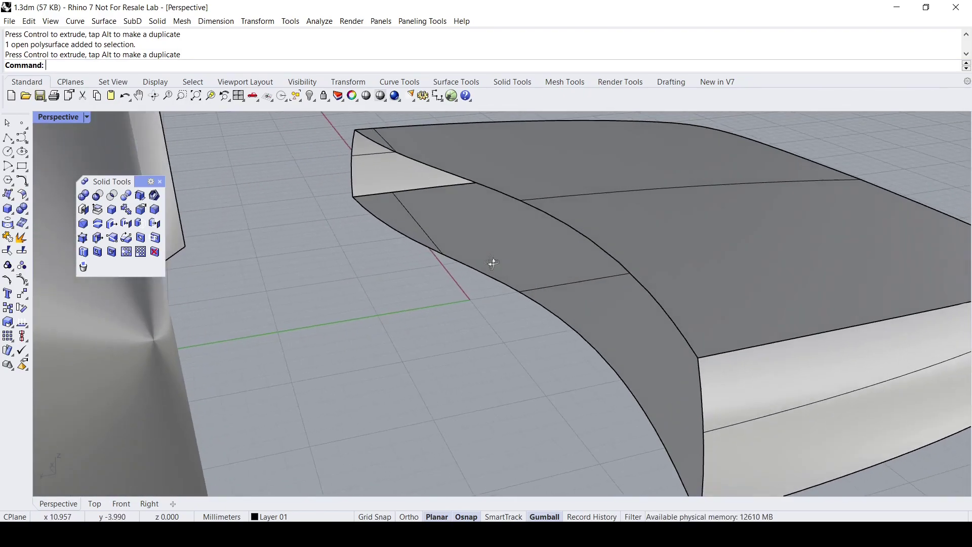
scroll(555, 221, "down", 3)
mouse_move(575, 276)
right_mouse_down()
mouse_move(460, 289)
mouse_move(412, 268)
mouse_move(566, 269)
right_mouse_up()
scroll(521, 231, "up", 2)
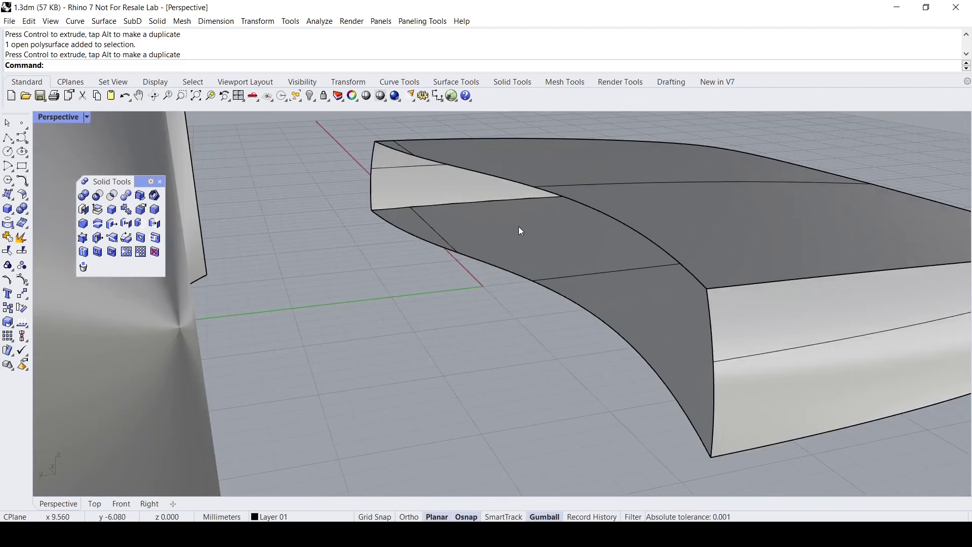
right_click_drag(480, 212, 489, 197)
right_click_drag(681, 273, 592, 357)
left_click(622, 235)
left_click(366, 290)
key("Escape")
right_click_drag(657, 392, 554, 368)
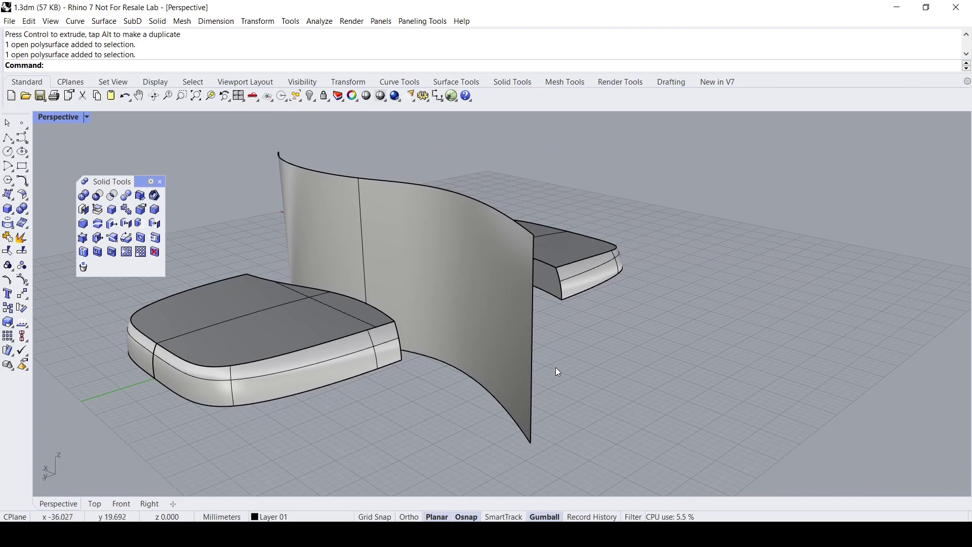
Step: Undo both piece moves and the Split of the body
key("ctrl+z")
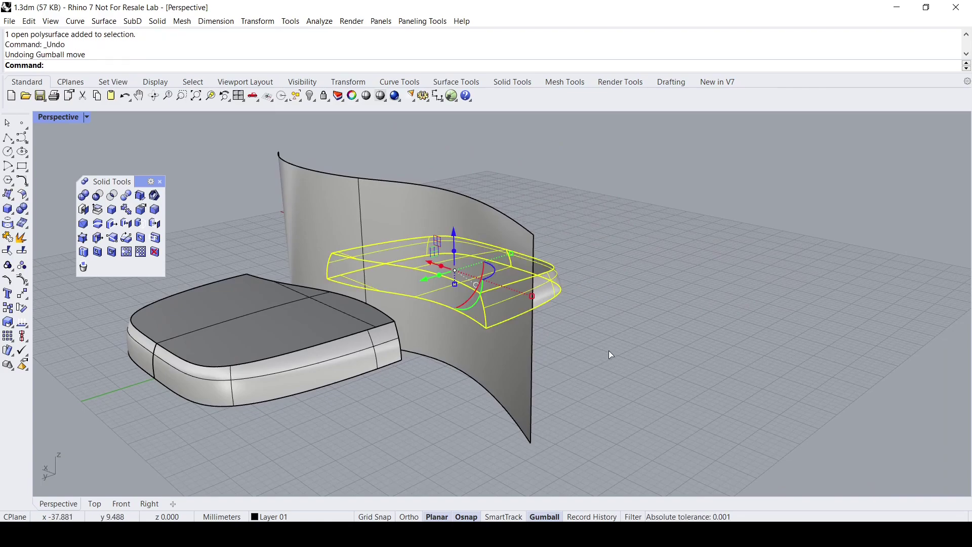
key("ctrl+z")
key("ctrl+z")
key("Escape")
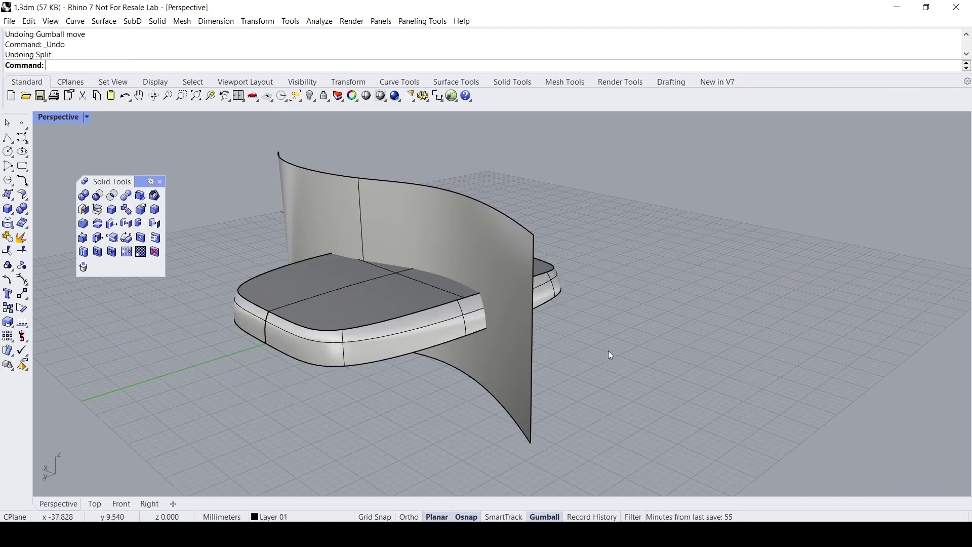
Step: Boolean Split the closed body with the curved extruded surface as cutter, with DeleteInput set to Yes
right_click_drag(591, 333, 645, 343)
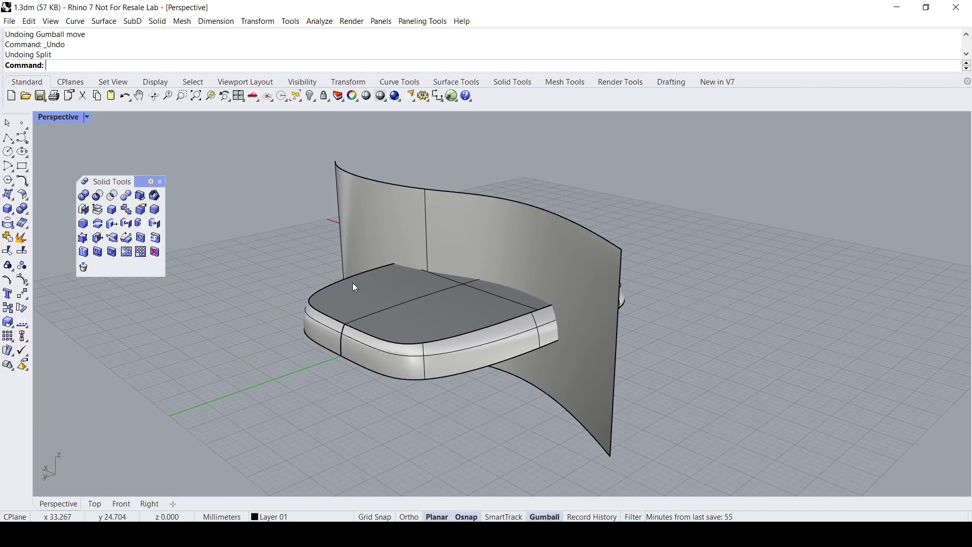
scroll(357, 284, "up", 2)
scroll(304, 278, "up", 3)
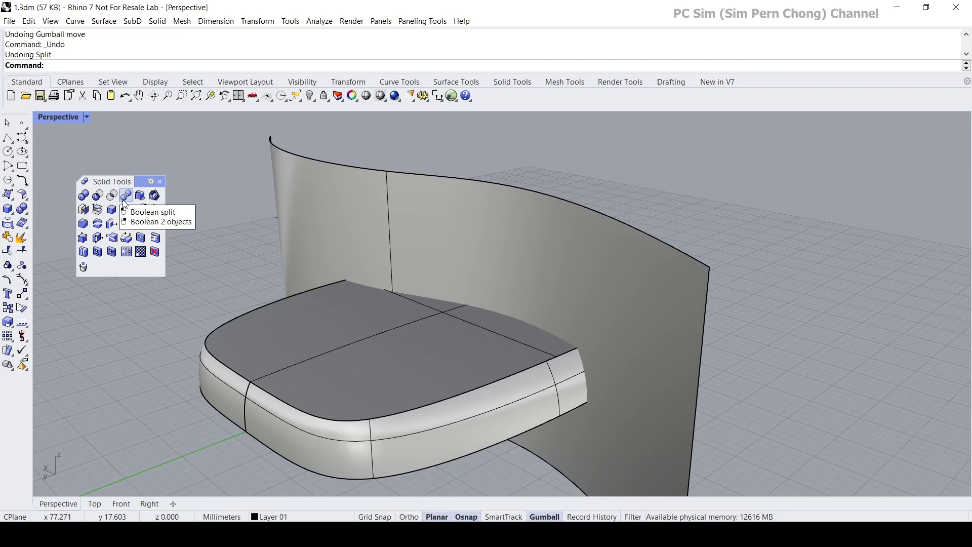
right_click_drag(238, 251, 229, 223)
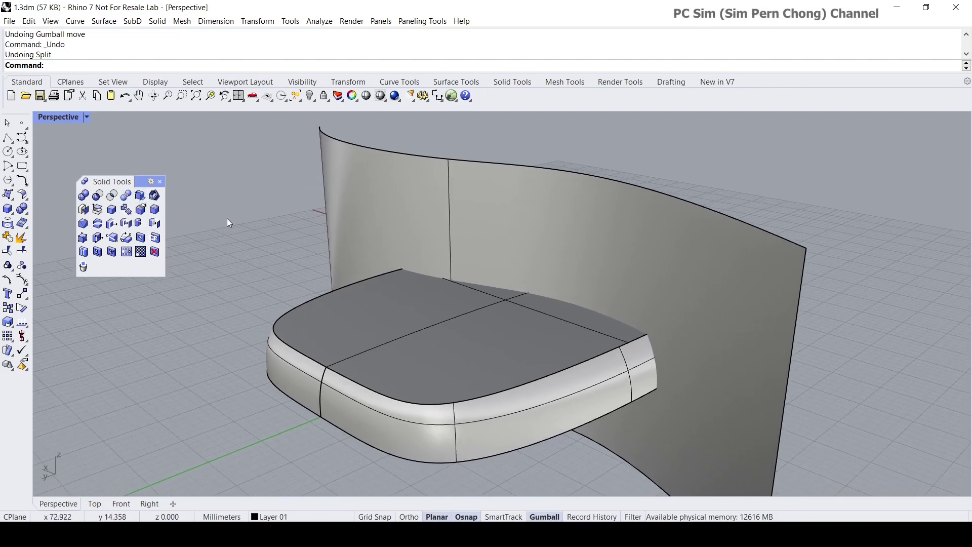
left_click(127, 197)
mouse_move(254, 227)
right_mouse_down()
mouse_move(235, 232)
mouse_move(243, 231)
right_mouse_up()
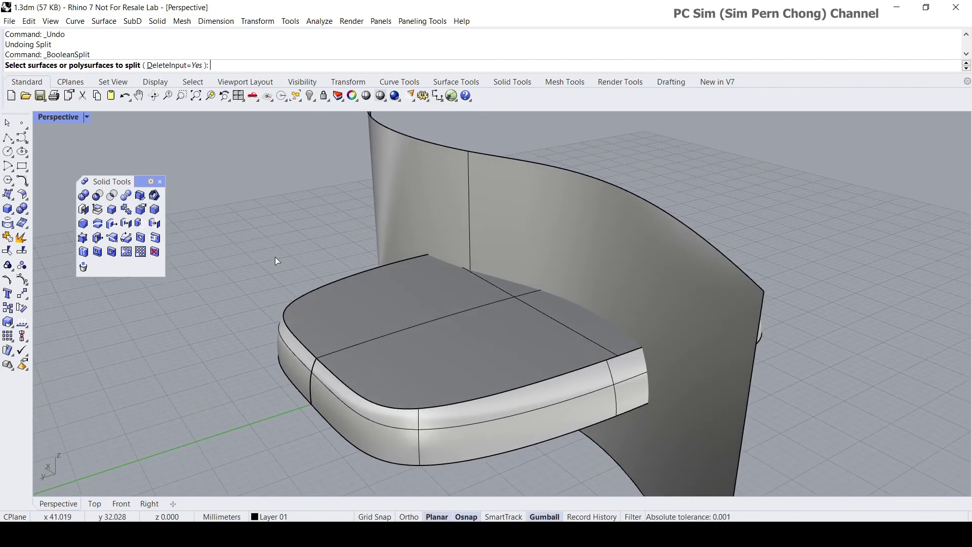
left_click(347, 298)
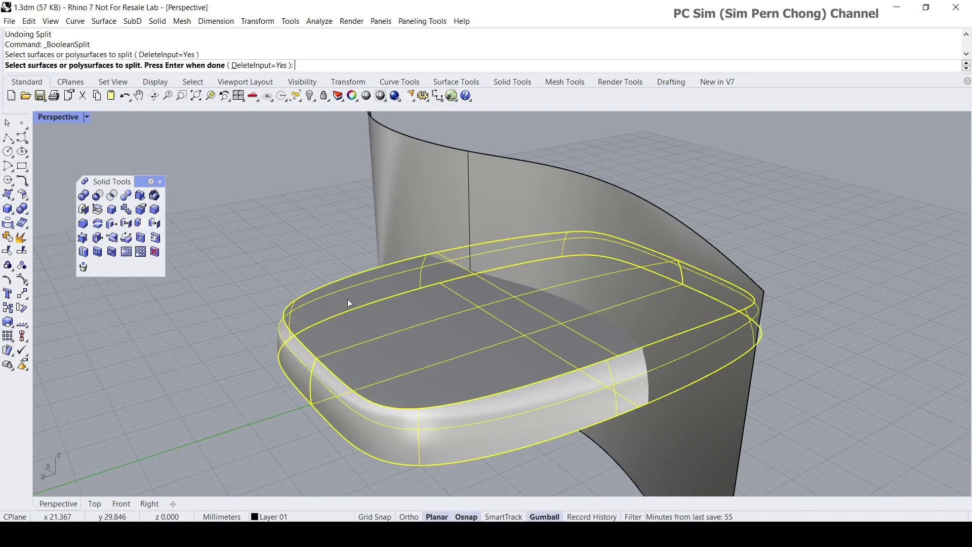
right_click(257, 245)
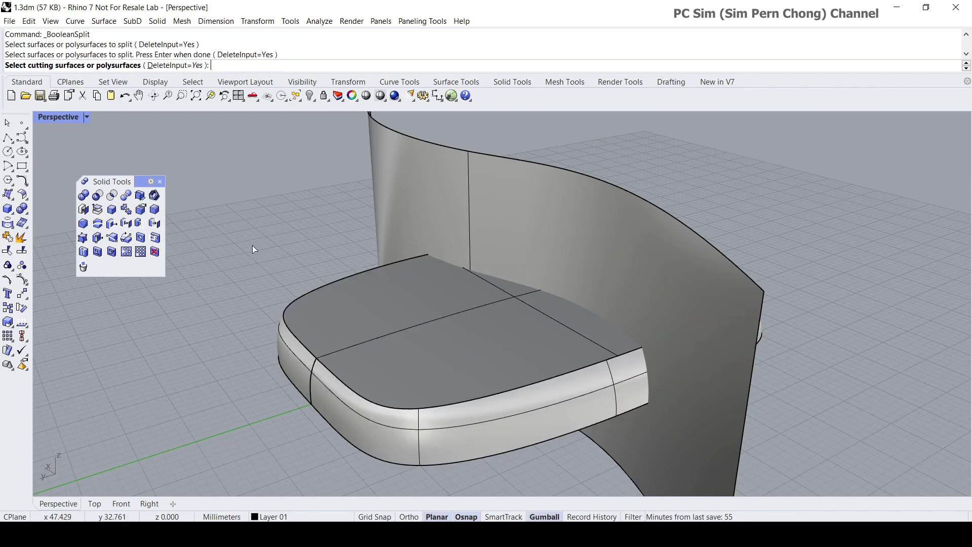
left_click(393, 203)
right_click(378, 226)
Step: Move one closed half away from the cutting surface along the Y axis, and select the cutting surface
right_click_drag(378, 222, 318, 223)
left_click(432, 323)
left_click_drag(411, 333, 238, 333)
left_click(515, 223)
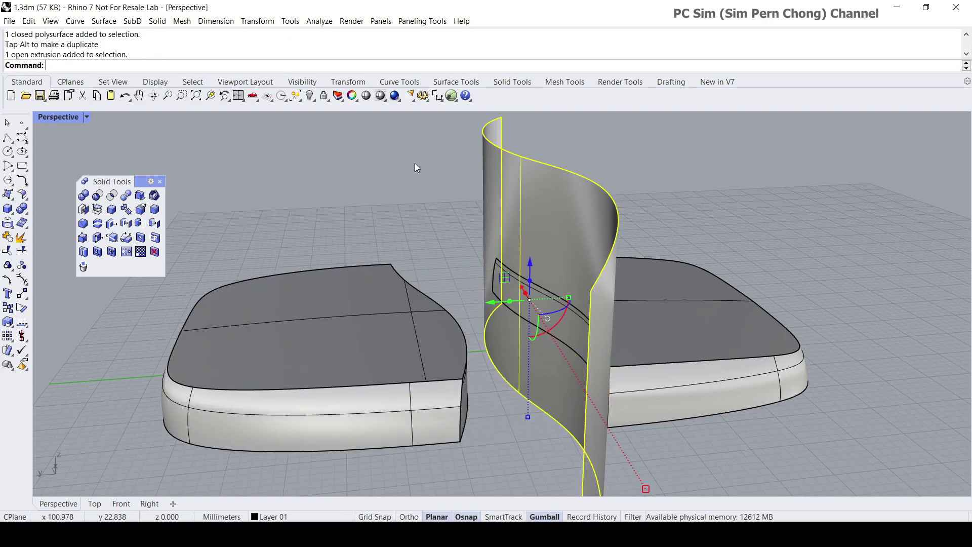
Step: Hide the curved cutting surface and inspect the cut faces of both closed halves, selecting each half in turn
left_click(310, 96)
right_click_drag(479, 255, 567, 335)
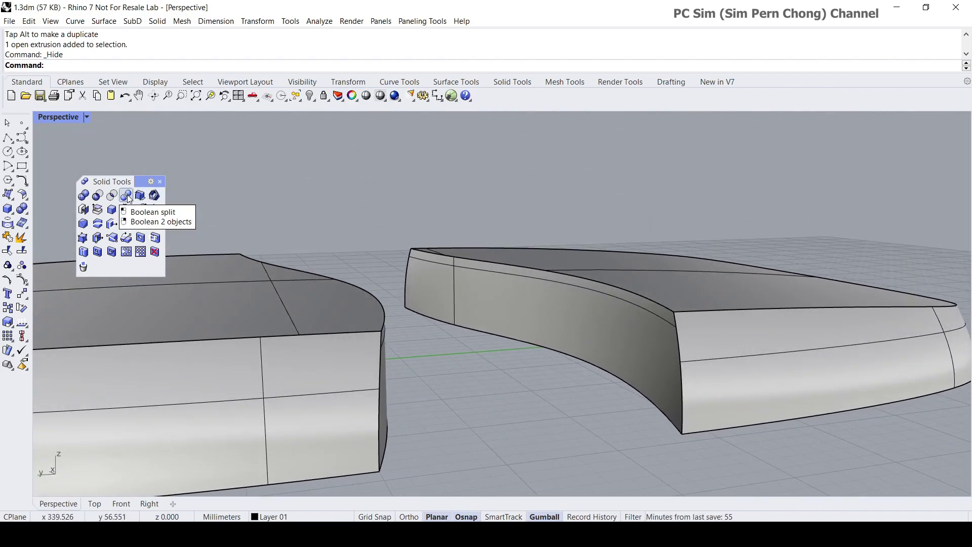
right_click_drag(555, 348, 484, 334)
left_click(571, 309)
left_click(372, 307)
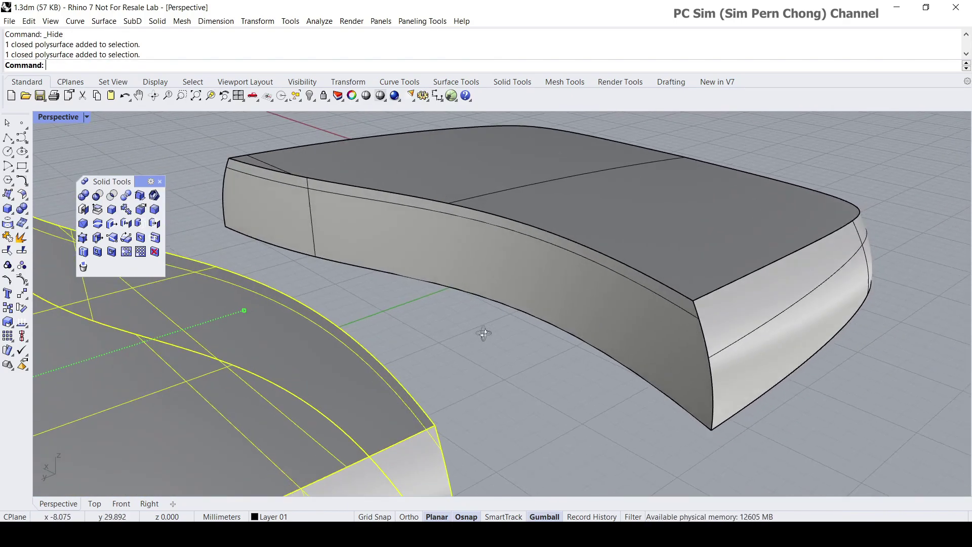
left_click(523, 292)
right_click_drag(523, 292, 622, 320)
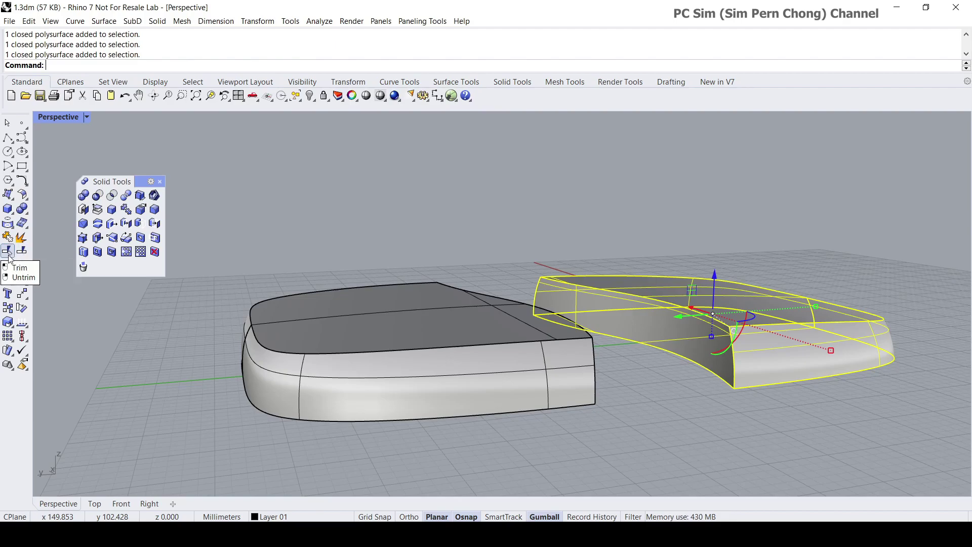
left_click(433, 238)
right_click_drag(460, 257, 502, 266)
scroll(579, 294, "up", 3)
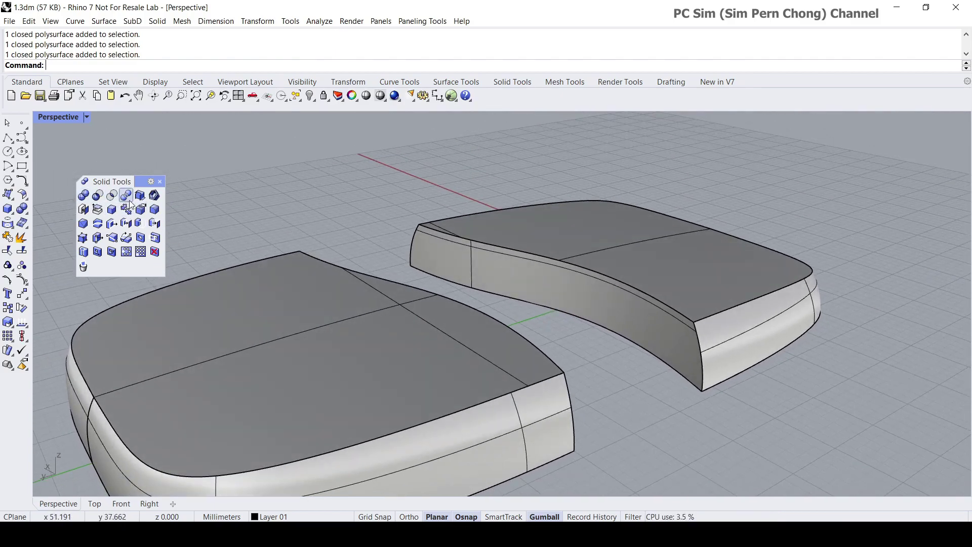
left_click(518, 281)
right_click_drag(600, 355, 484, 345)
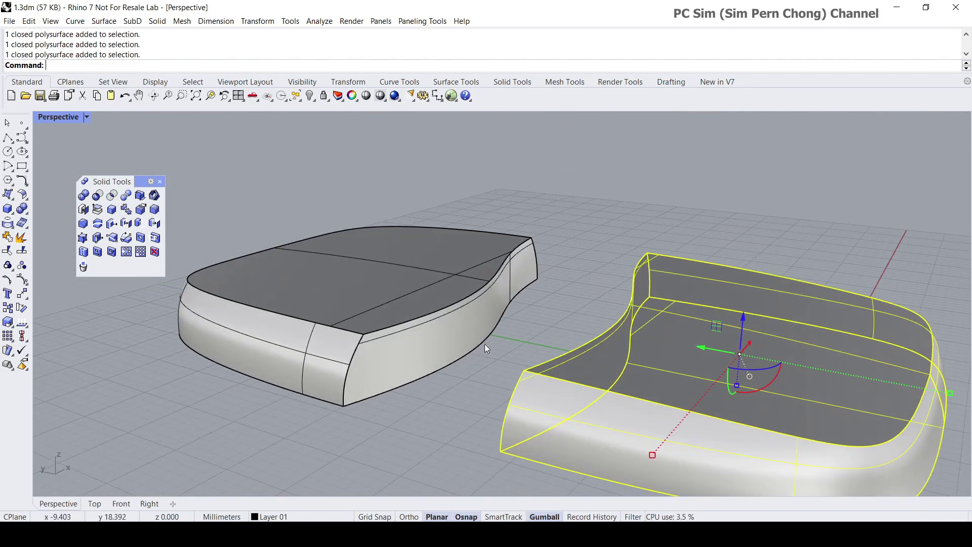
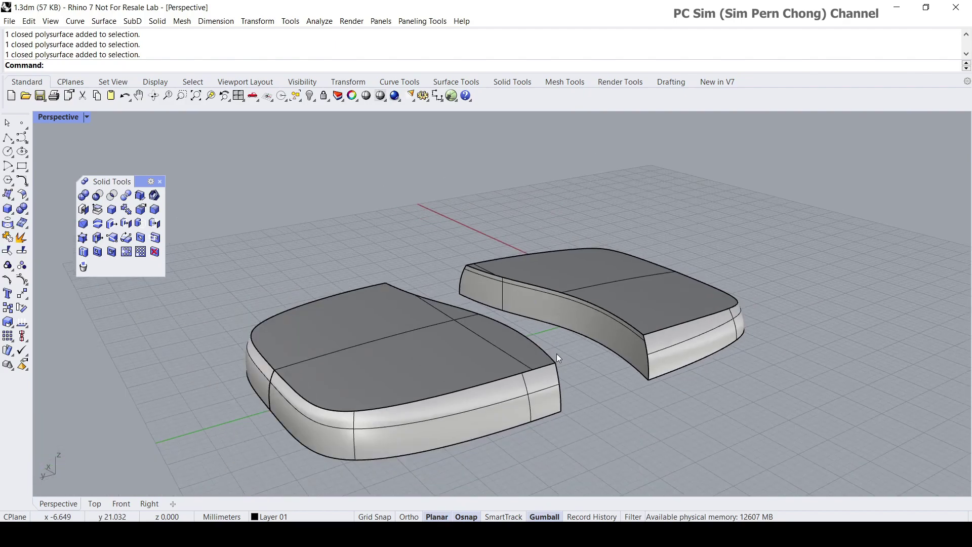
Step: Undo the hiding of the cutting surface, the move of the half, and the Boolean Split
key("ctrl+z")
key("ctrl+z")
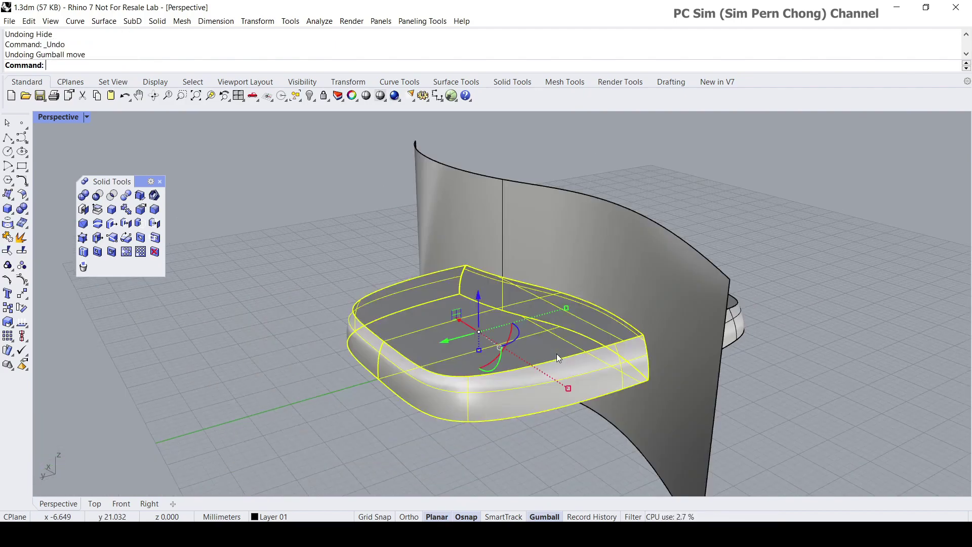
key("ctrl+z")
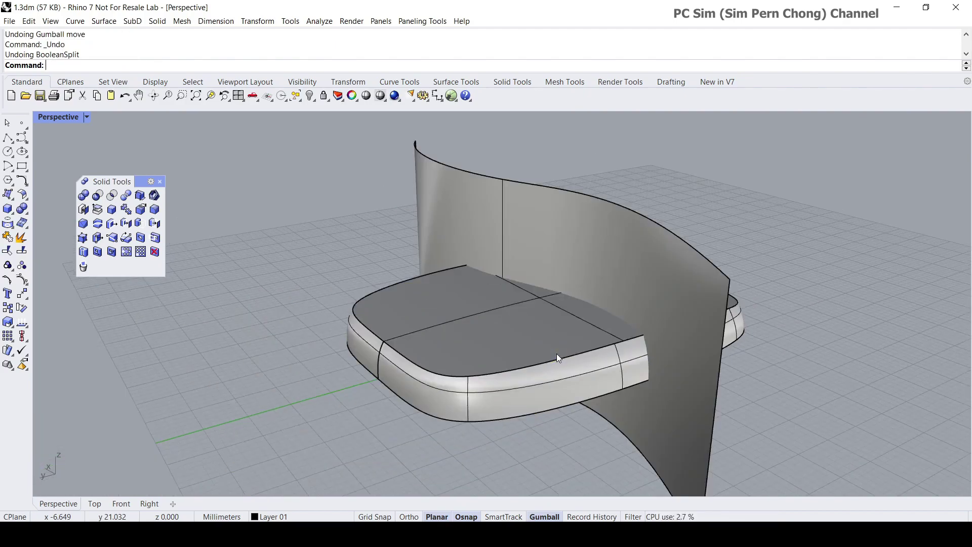
Step: Delete the curved cutting surface, leaving only the whole rounded body
left_click(467, 211)
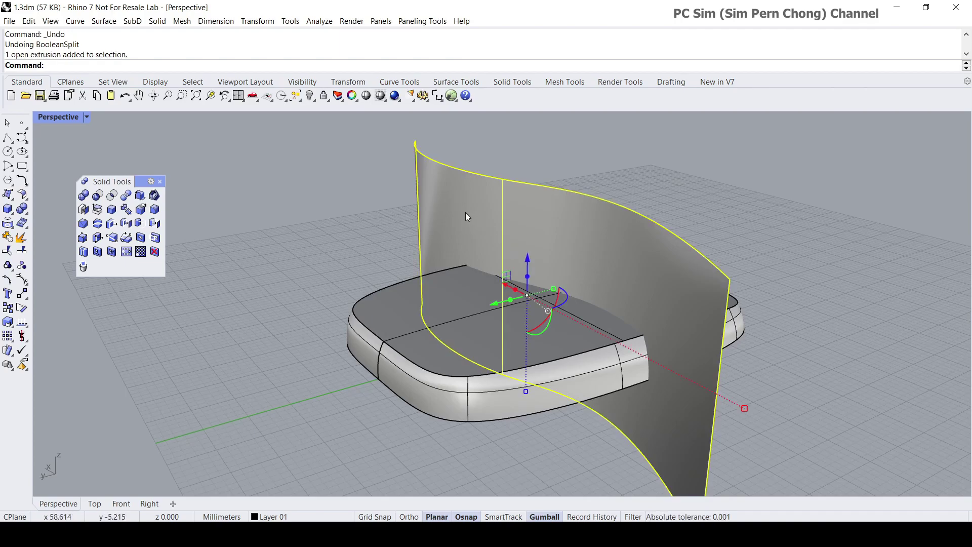
key("Delete")
right_click_drag(466, 212, 430, 294)
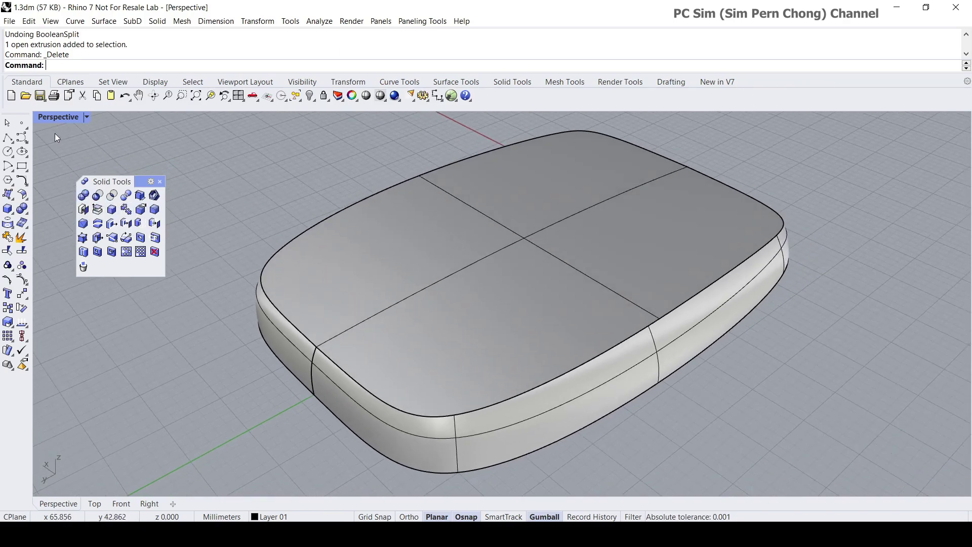
Step: Create a vertical solid cylinder about 11 mm high, centred at about X 0, Y 5 on the body's centreline in plan
double_click(47, 116)
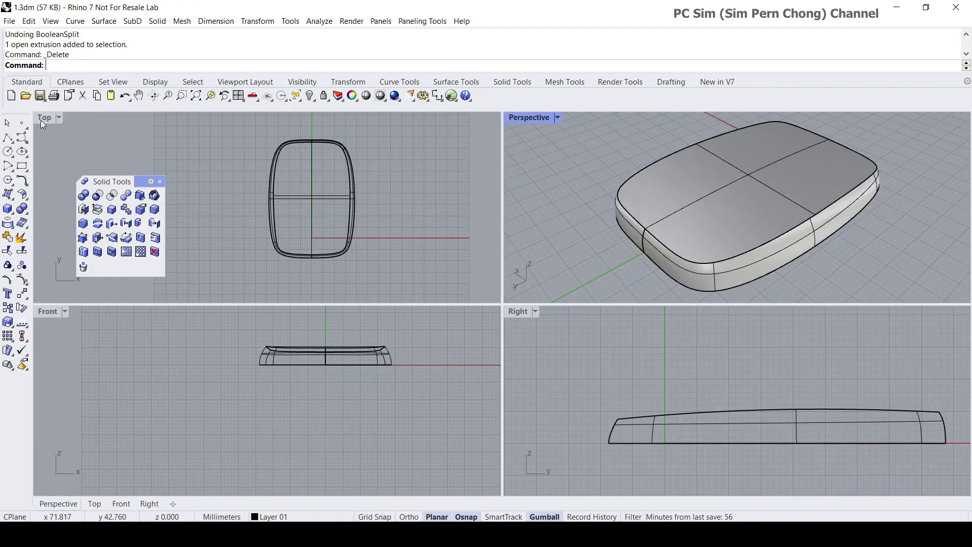
double_click(42, 120)
scroll(373, 342, "up", 5)
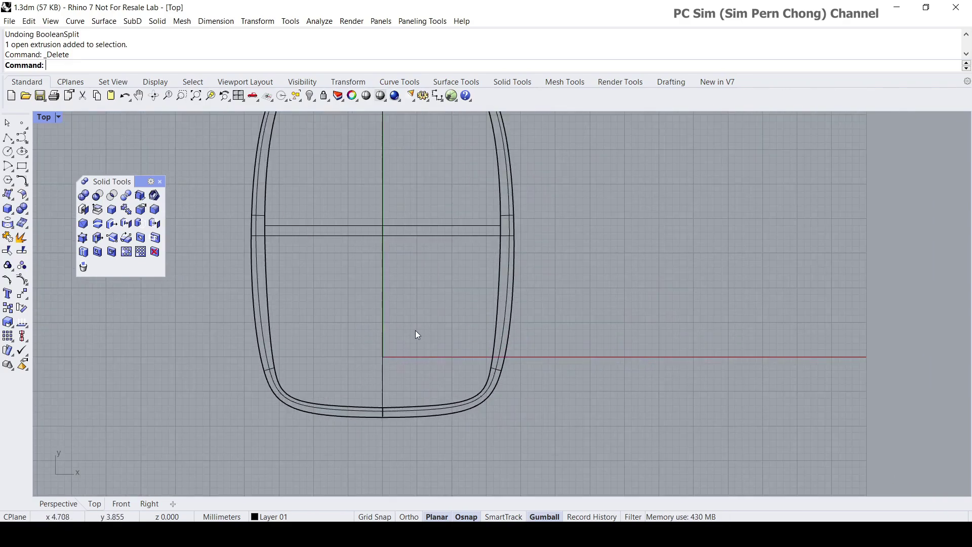
right_click_drag(416, 334, 412, 366)
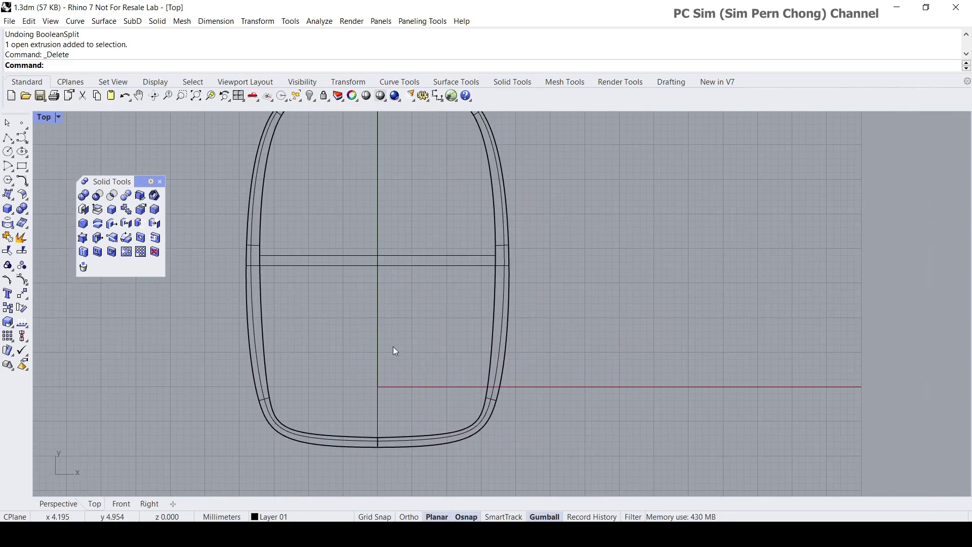
left_click(7, 214)
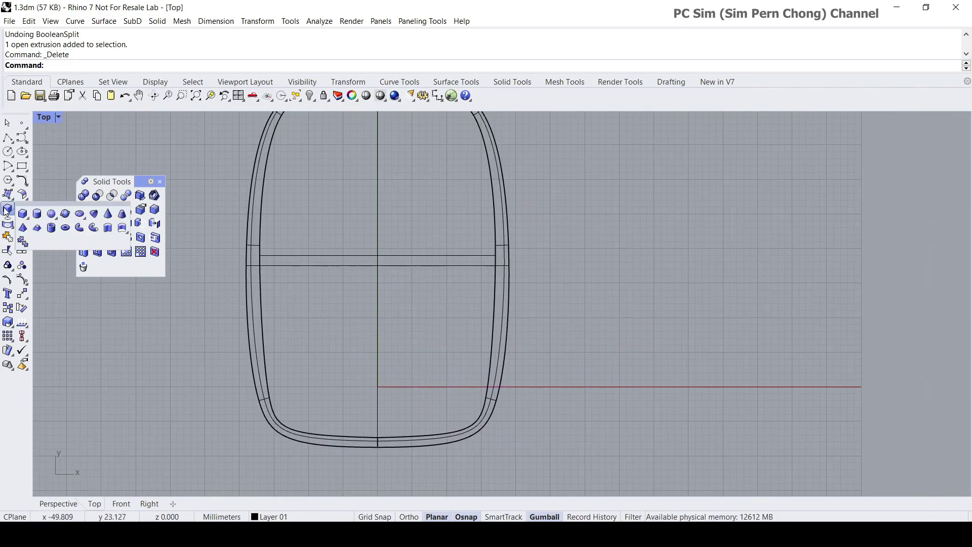
left_click(36, 215)
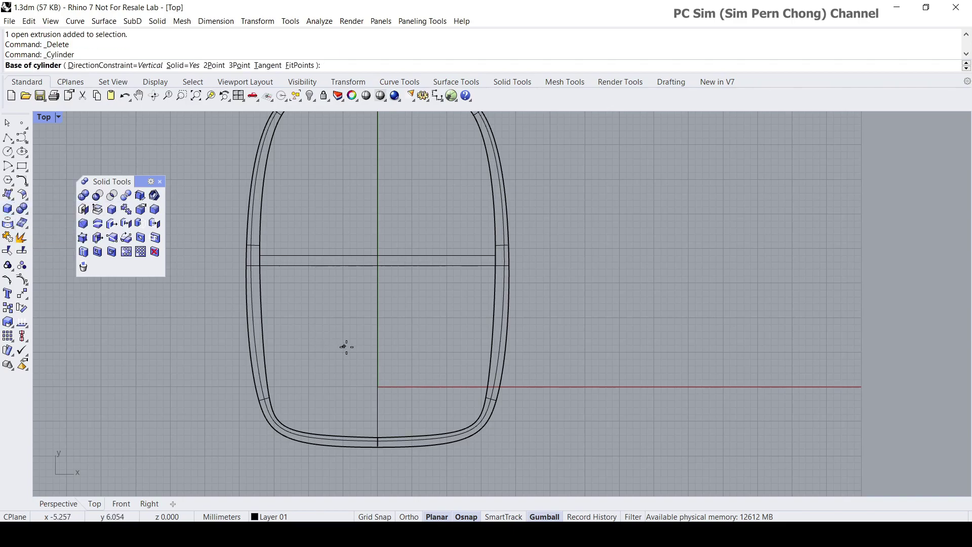
left_click(378, 352)
left_click(414, 372)
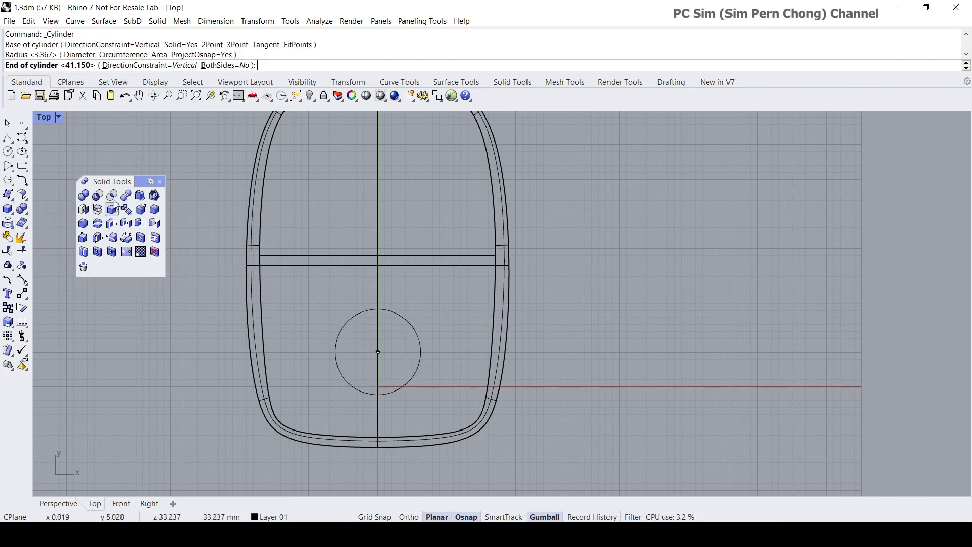
double_click(56, 118)
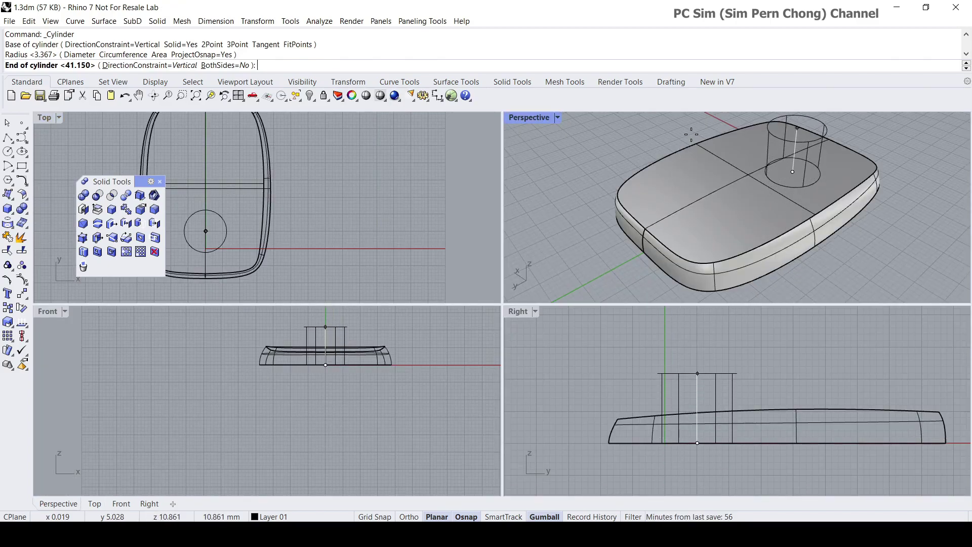
left_click(697, 154)
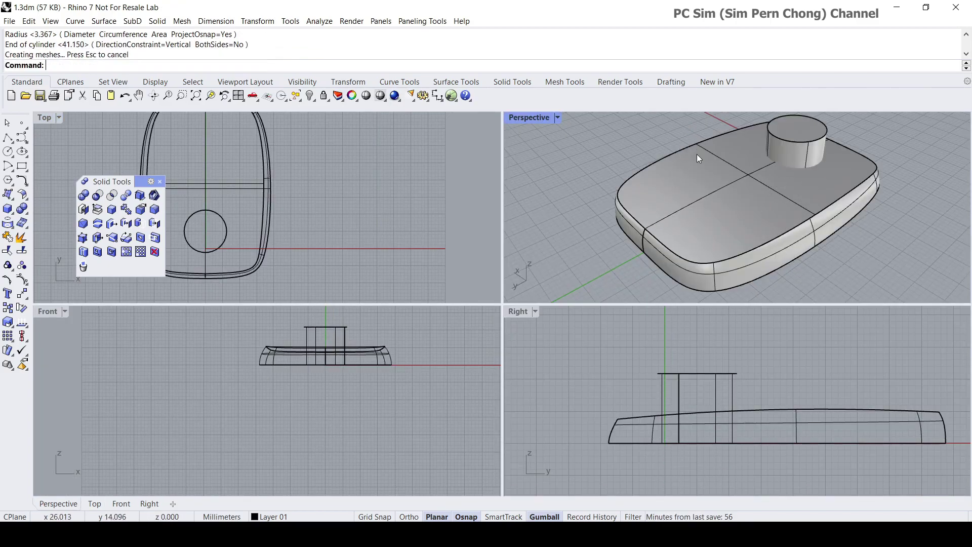
Step: Lower the cylinder along the Z axis so it extends down through the body, and deselect it
double_click(531, 118)
right_click_drag(589, 281, 482, 283)
scroll(455, 281, "up", 3)
left_click(423, 257)
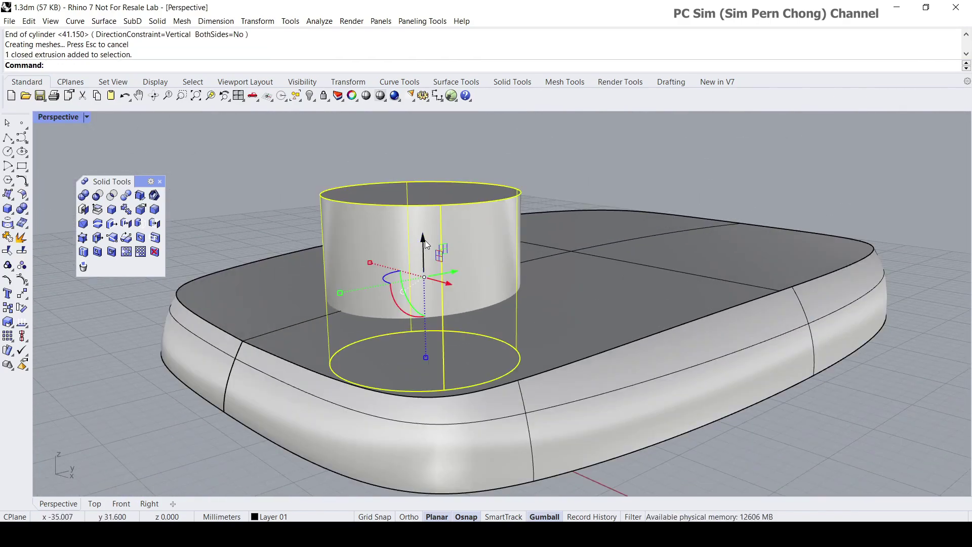
left_click_drag(424, 240, 420, 276)
key("Escape")
Step: Set the perspective view's display mode to Ghosted and examine how the cylinder intersects the rounded body
scroll(533, 295, "down", 4)
right_click_drag(532, 296, 506, 288)
left_click(86, 117)
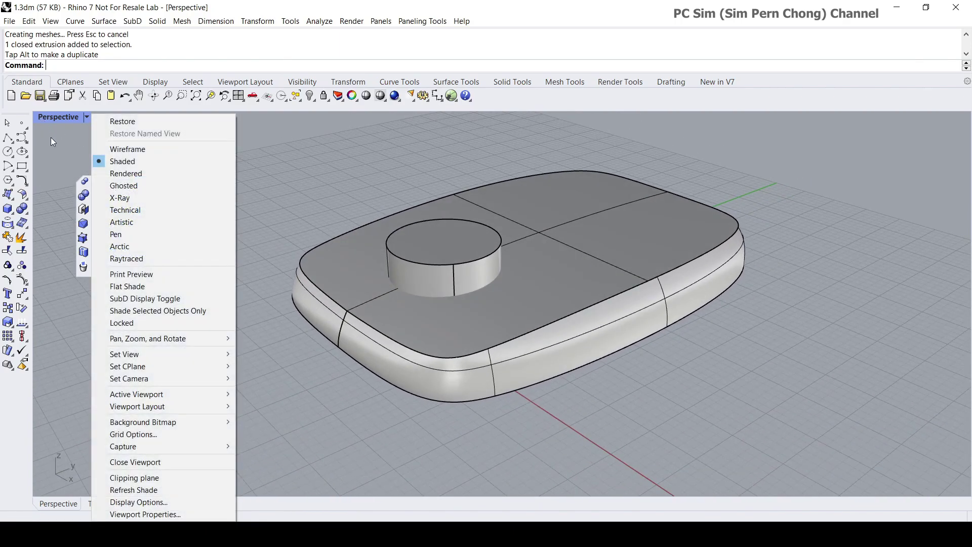
left_click(124, 185)
scroll(461, 320, "up", 1)
scroll(464, 320, "up", 1)
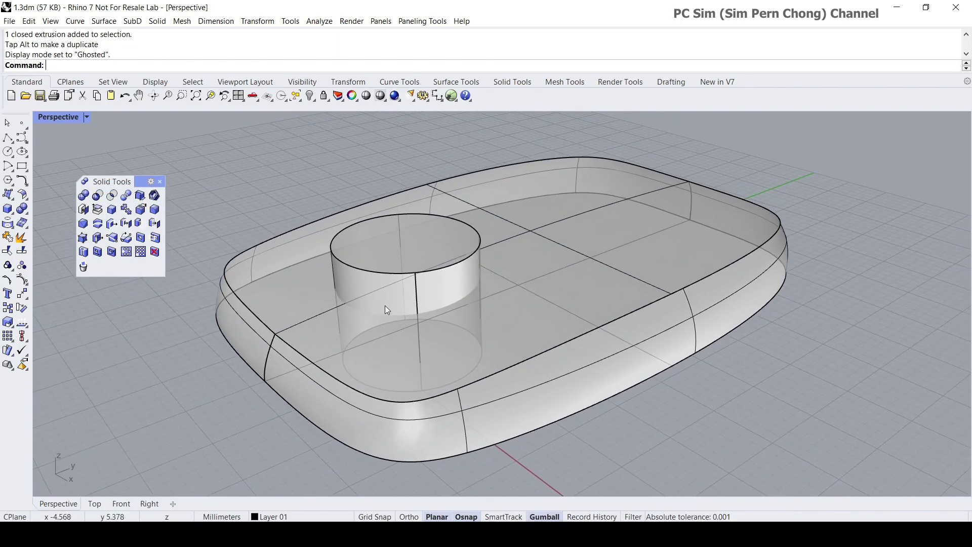
left_click(379, 300)
right_click_drag(378, 300, 339, 294)
key("Escape")
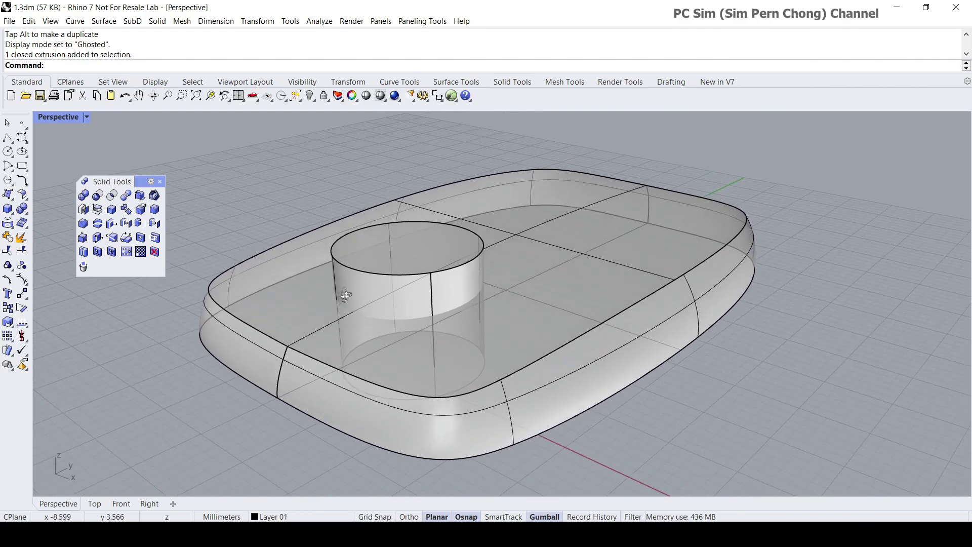
Step: Subtract the cylinder from the rounded body with Boolean Difference, with DeleteInput set to Yes
left_click(97, 197)
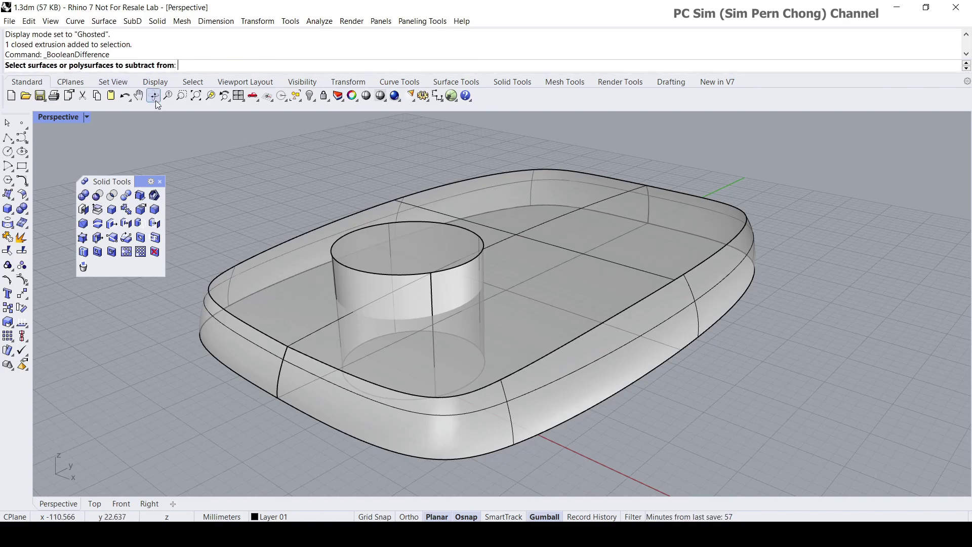
left_click(272, 286)
right_click_drag(271, 281, 242, 203)
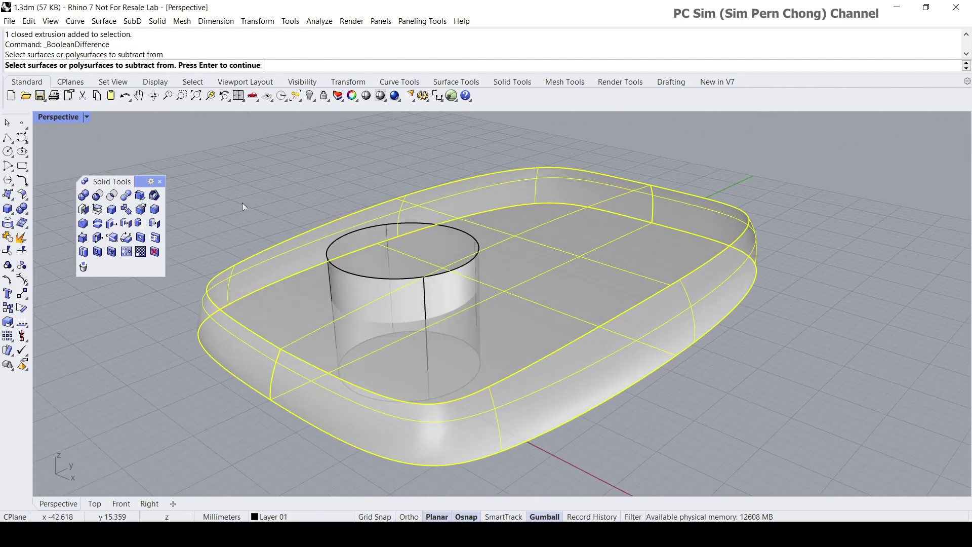
right_click(240, 202)
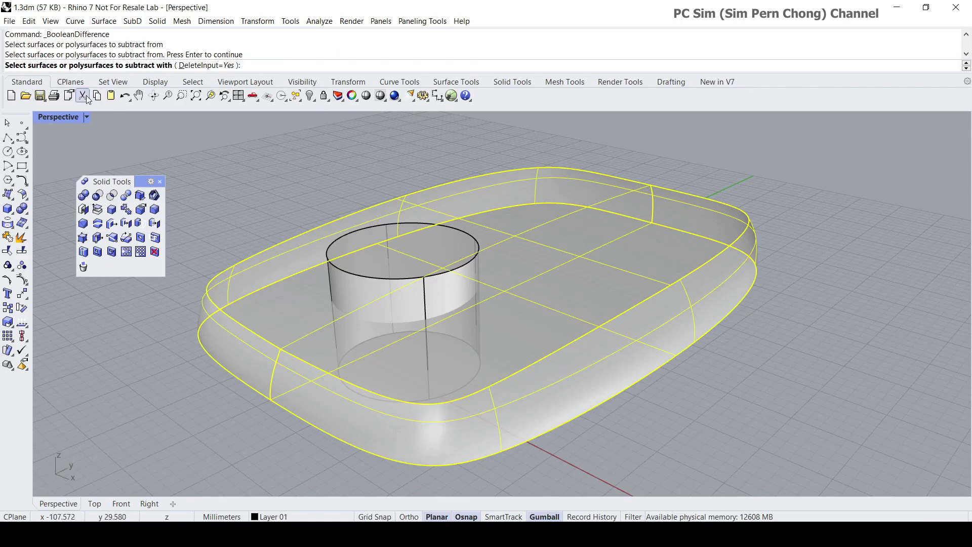
right_click_drag(255, 208, 248, 193)
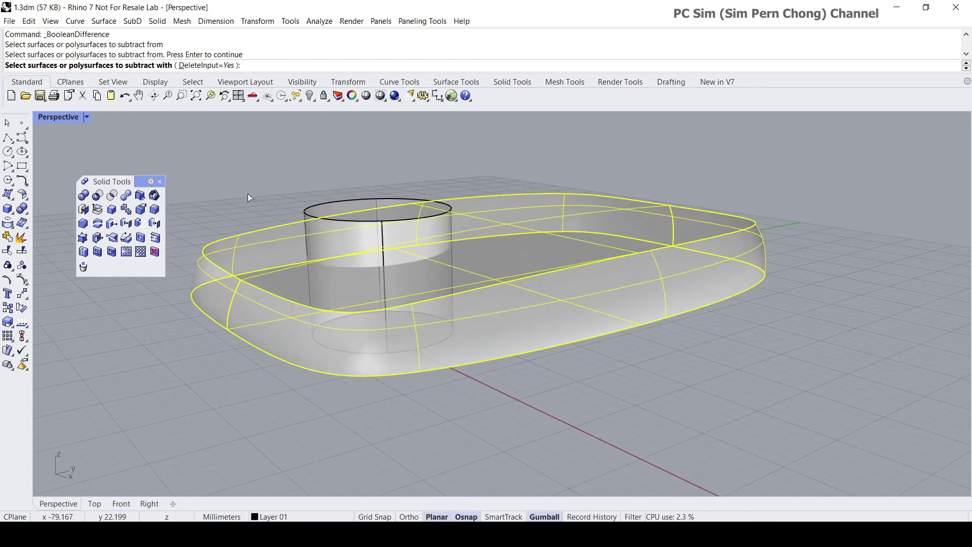
left_click(325, 230)
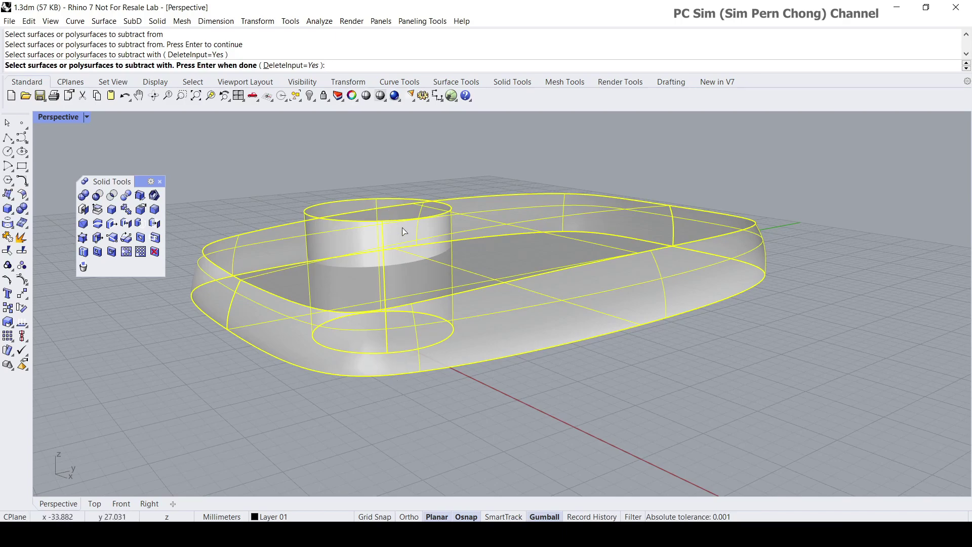
right_click_drag(396, 377, 390, 390)
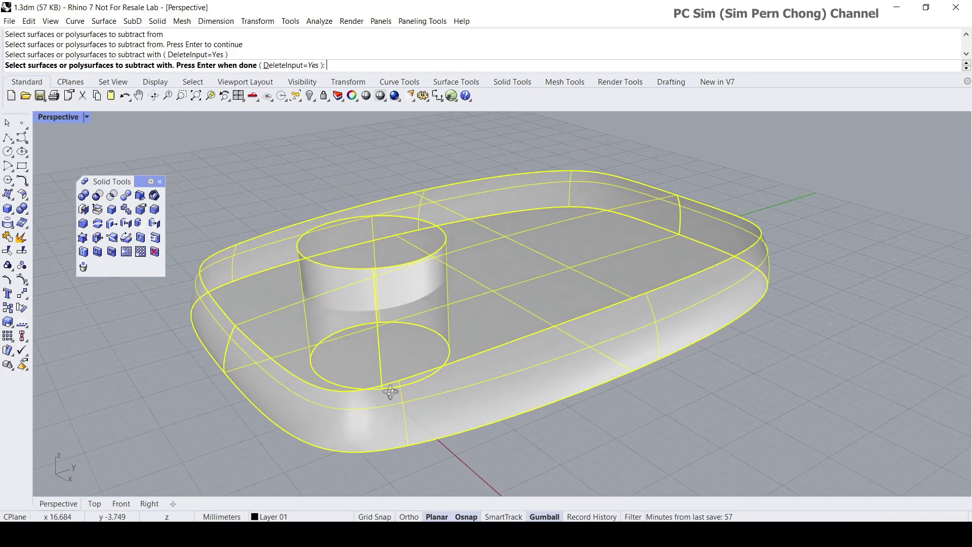
key("Return")
Step: Set the perspective view's display mode back to Shaded to view the circular hole in the body
right_click_drag(586, 385, 572, 350)
left_click(51, 116)
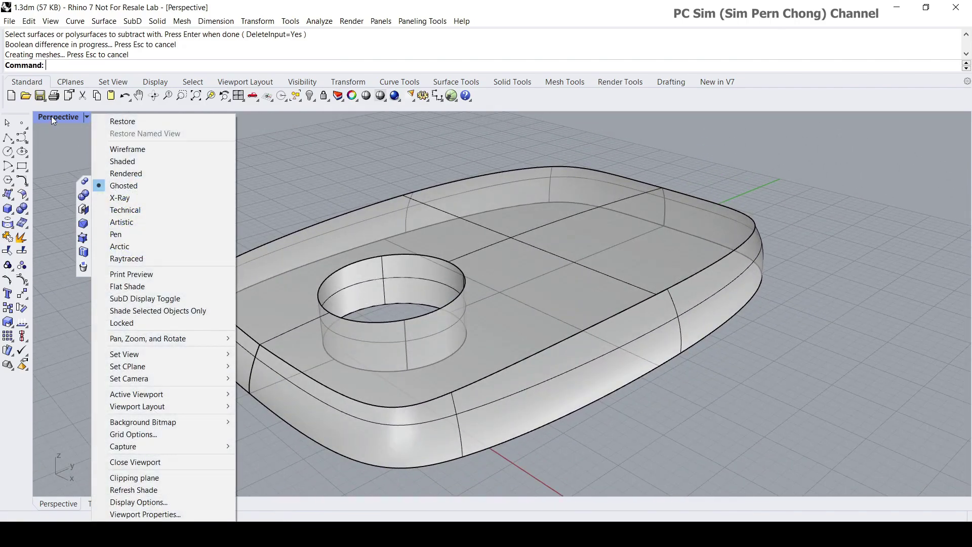
left_click(132, 161)
mouse_move(245, 205)
right_mouse_down()
mouse_move(250, 260)
mouse_move(261, 240)
right_mouse_up()
Step: Measure the volume of the body with the circular hole, then clear the selection
left_click(351, 264)
right_click_drag(351, 264, 354, 156)
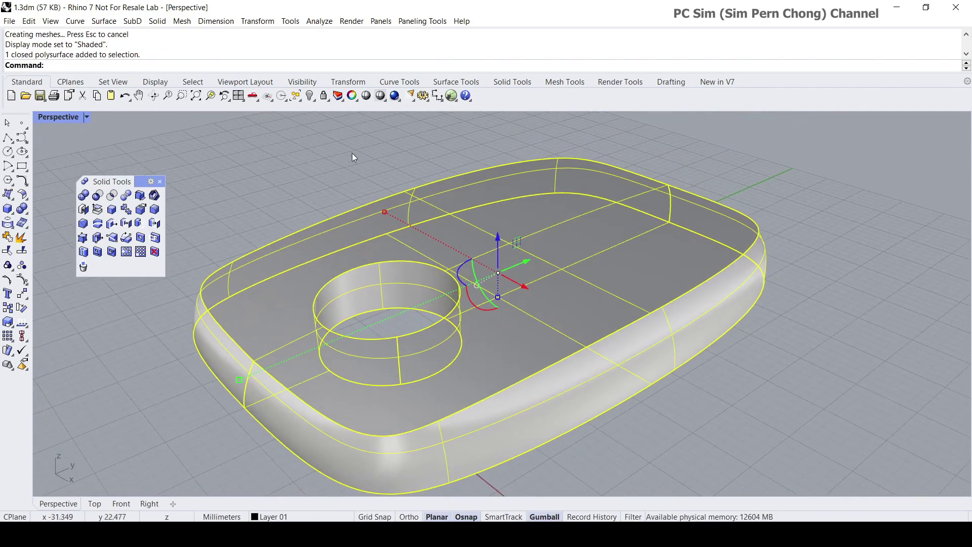
left_click(319, 20)
mouse_move(347, 75)
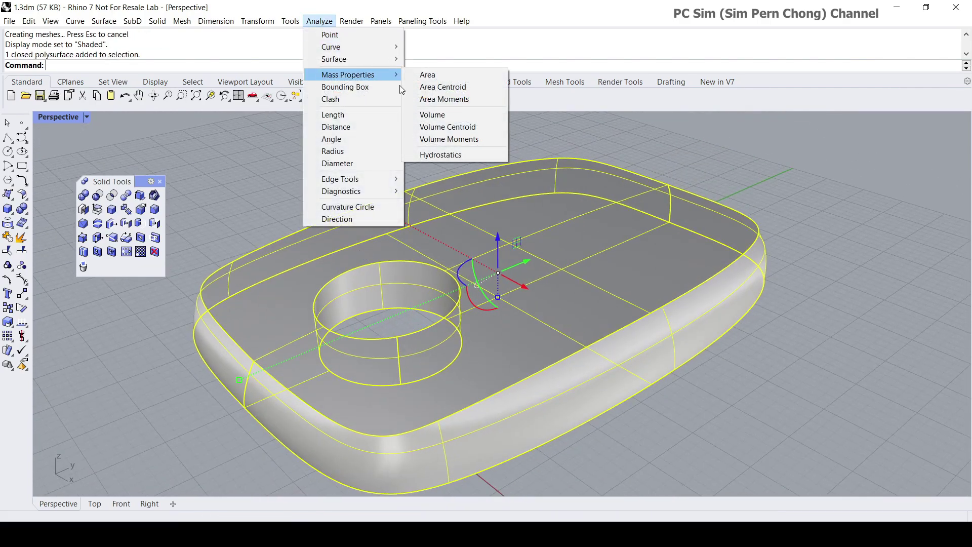
left_click(426, 116)
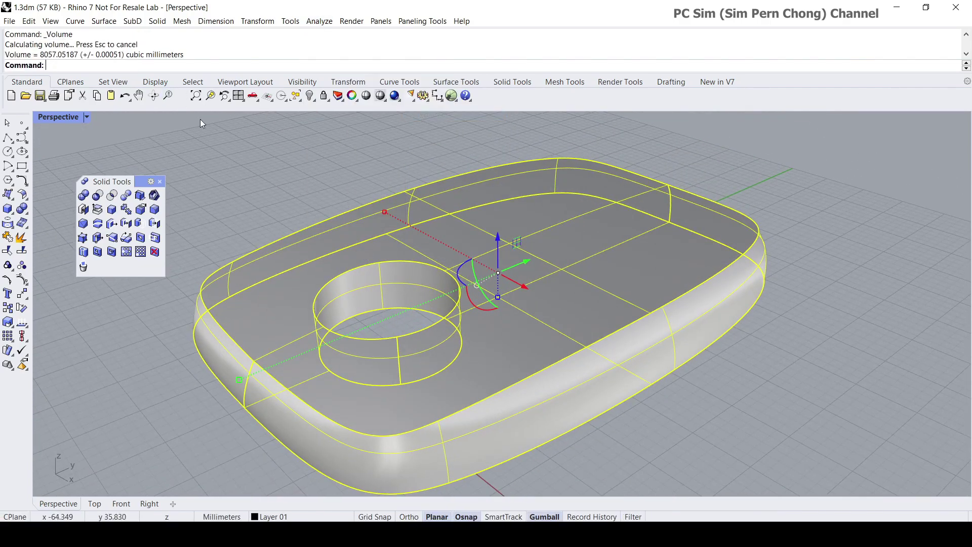
left_click(272, 191)
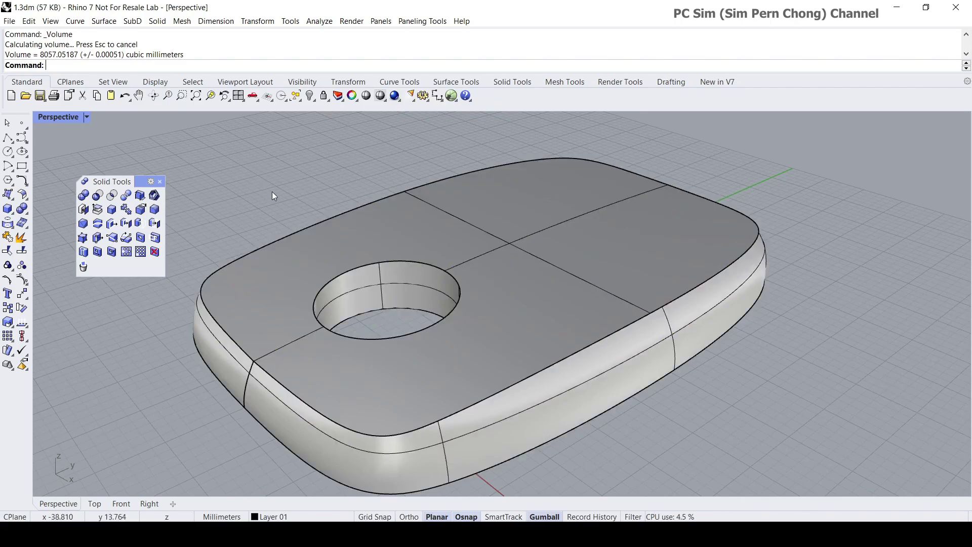
Step: Undo the Boolean Difference between the body and the cylinder
key("ctrl+z")
left_click(272, 192)
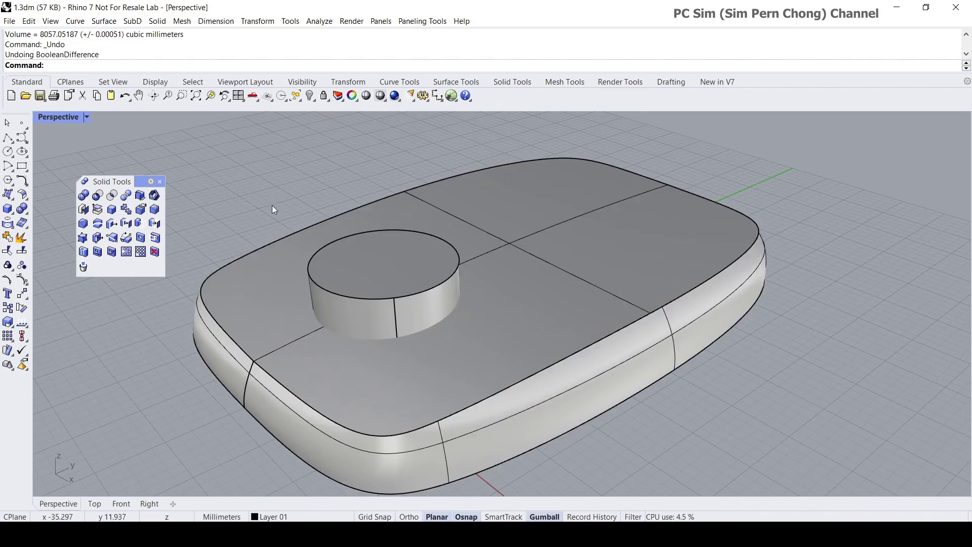
right_click_drag(272, 205, 327, 214)
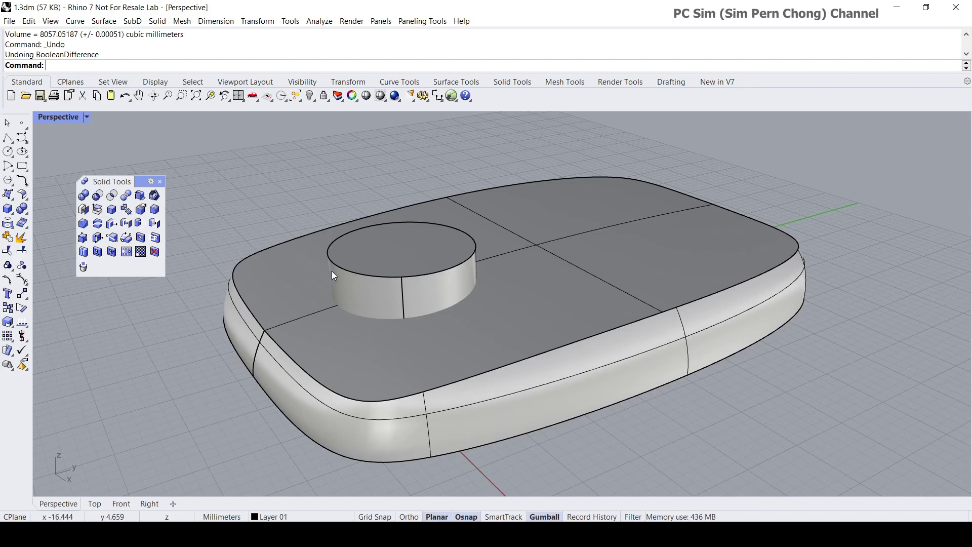
Step: Set the perspective view to Ghosted and examine the rounded body and the intersecting cylinder as separate closed objects
left_click(49, 117)
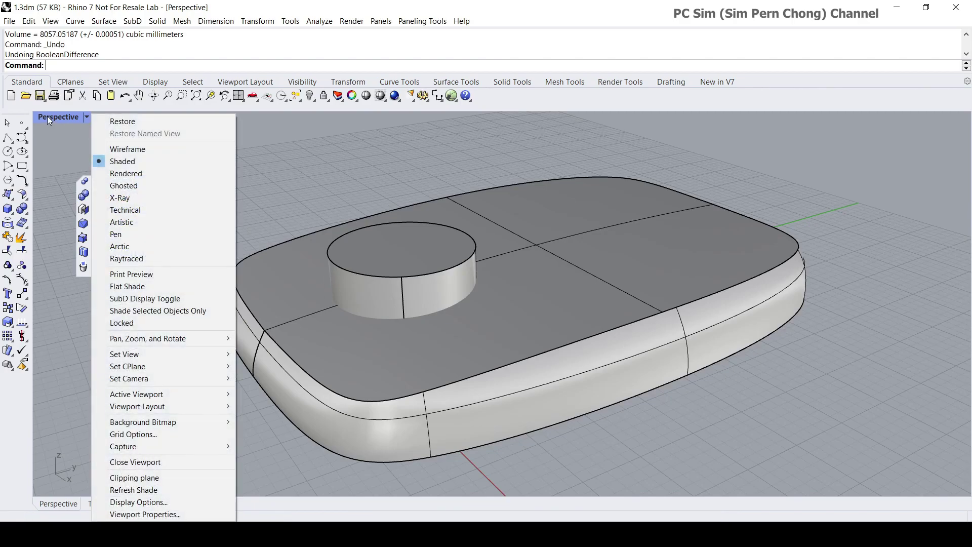
left_click(126, 186)
right_click_drag(280, 254, 362, 262)
left_click(365, 259)
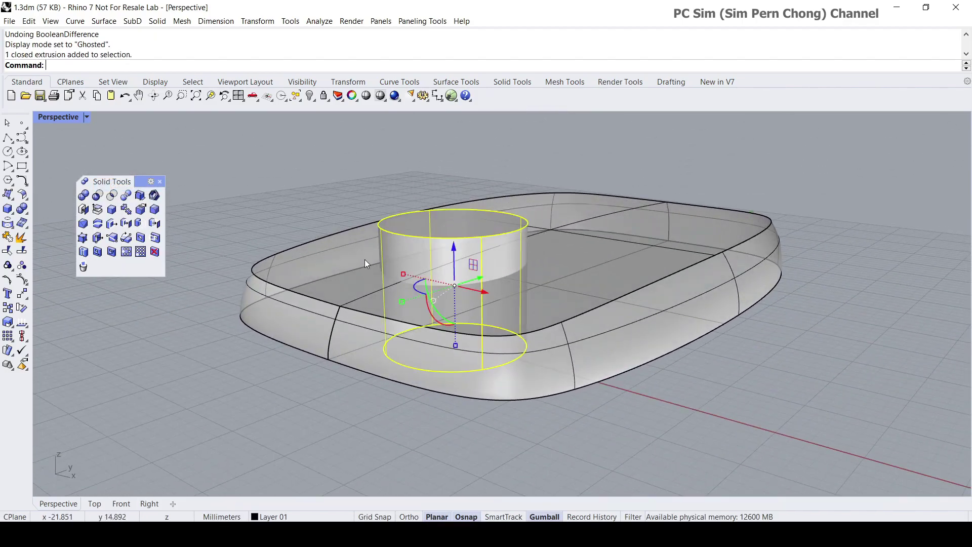
left_click(312, 272)
left_click(384, 234)
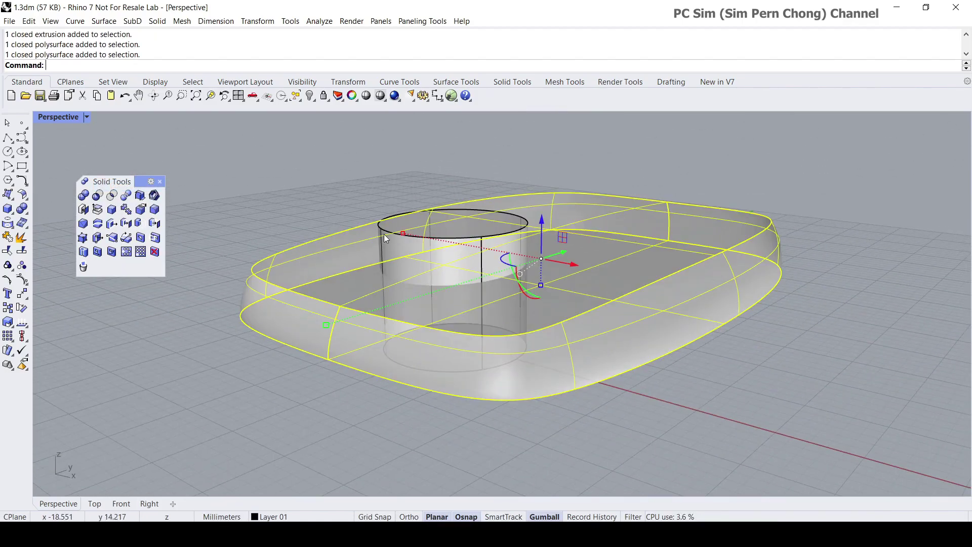
left_click(330, 195)
left_click(363, 257)
left_click(312, 255)
key("Escape")
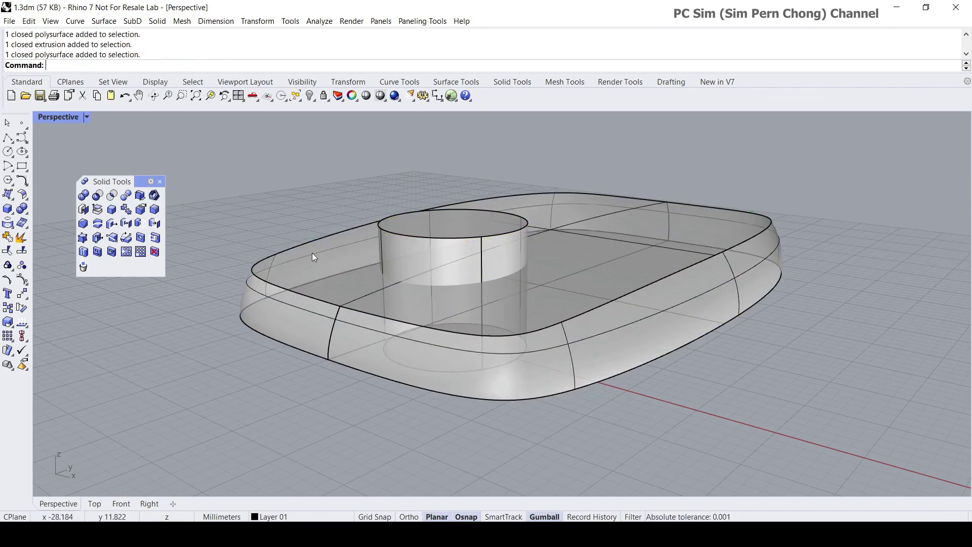
scroll(393, 254, "up", 5)
scroll(401, 289, "down", 5)
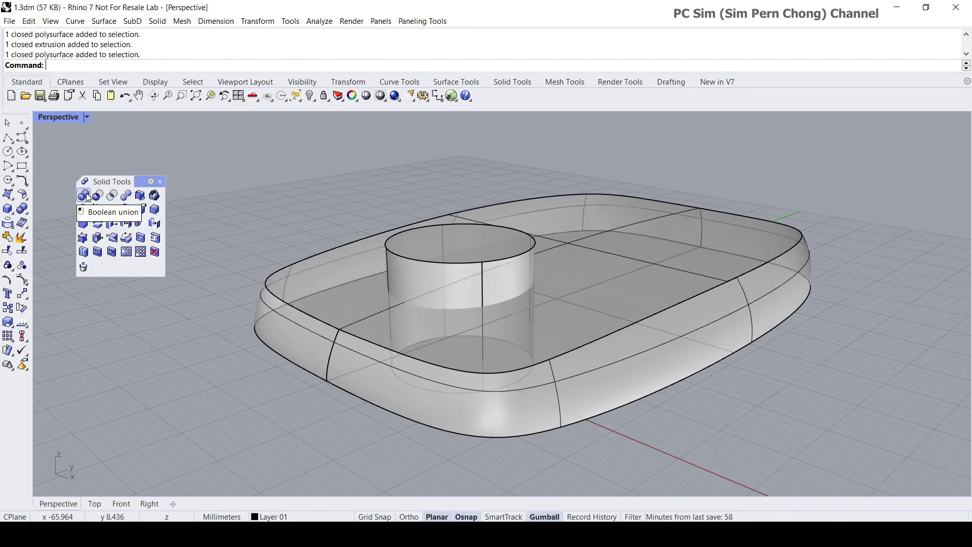
Step: Combine the rounded body and the intersecting cylinder into one solid with Boolean Union
left_click(83, 195)
left_click(347, 279)
left_click(400, 274)
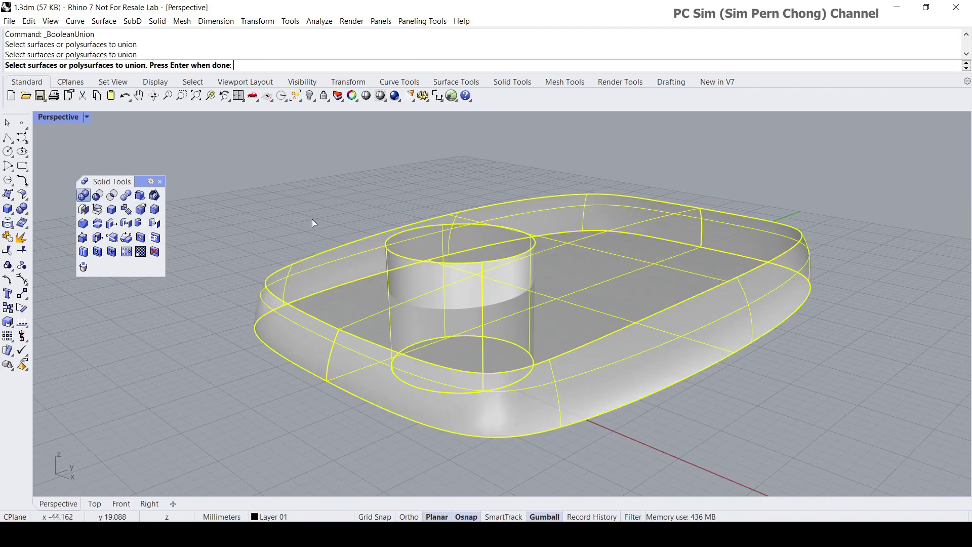
key("Return")
right_click_drag(409, 321, 512, 324)
Step: Measure the volume of the united body and clear the selection
left_click(426, 289)
left_click(319, 21)
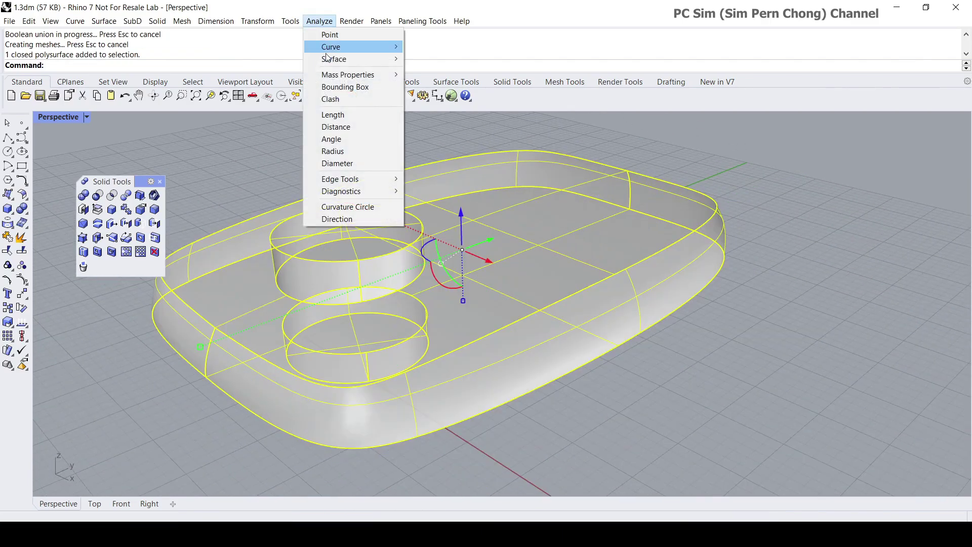
mouse_move(328, 60)
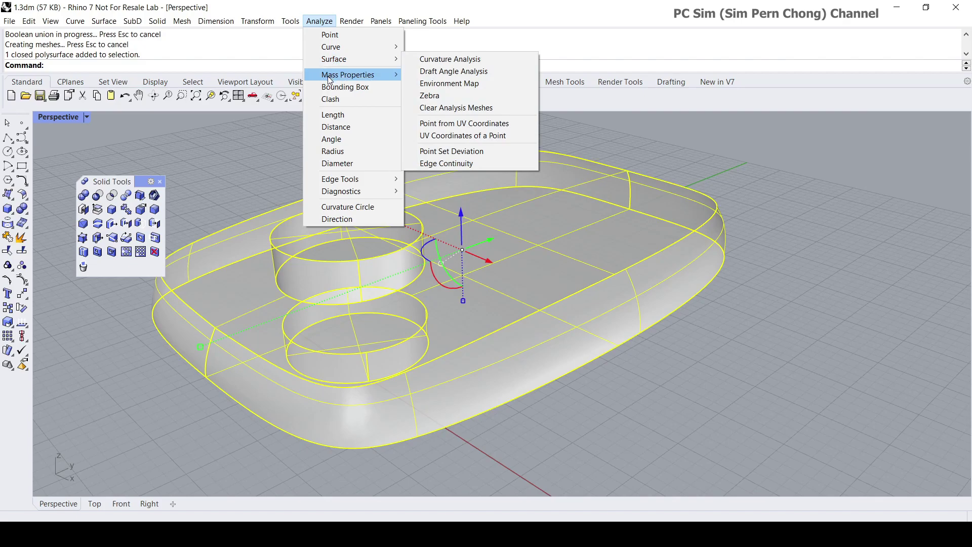
mouse_move(335, 76)
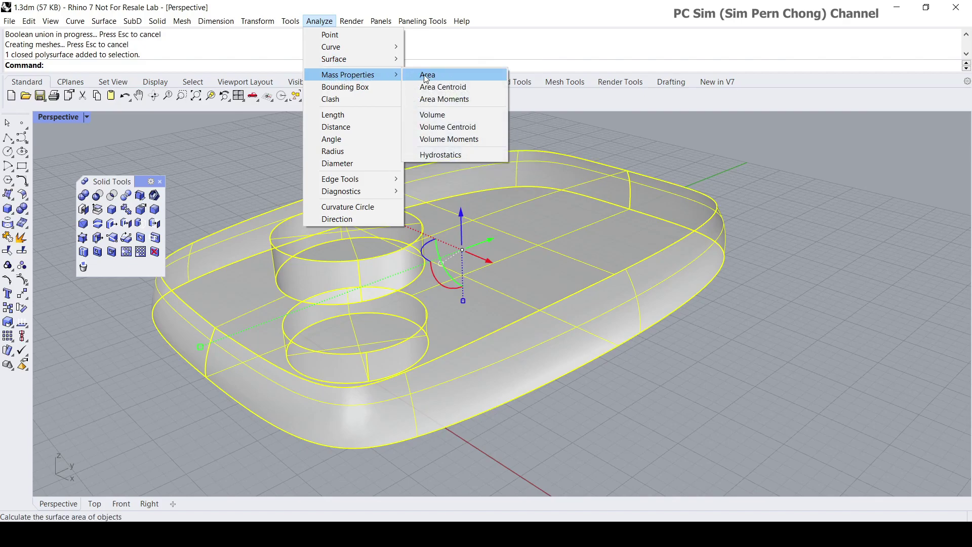
left_click(433, 115)
right_click_drag(400, 185, 497, 302, "shift")
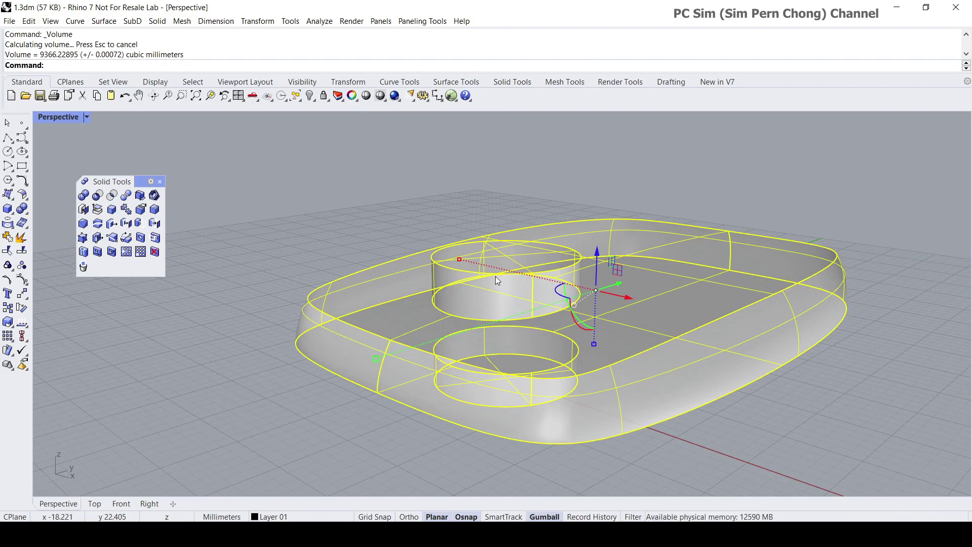
key("Escape")
Step: Set the perspective view's display mode back to Shaded and view the united body
right_click_drag(525, 318, 455, 299)
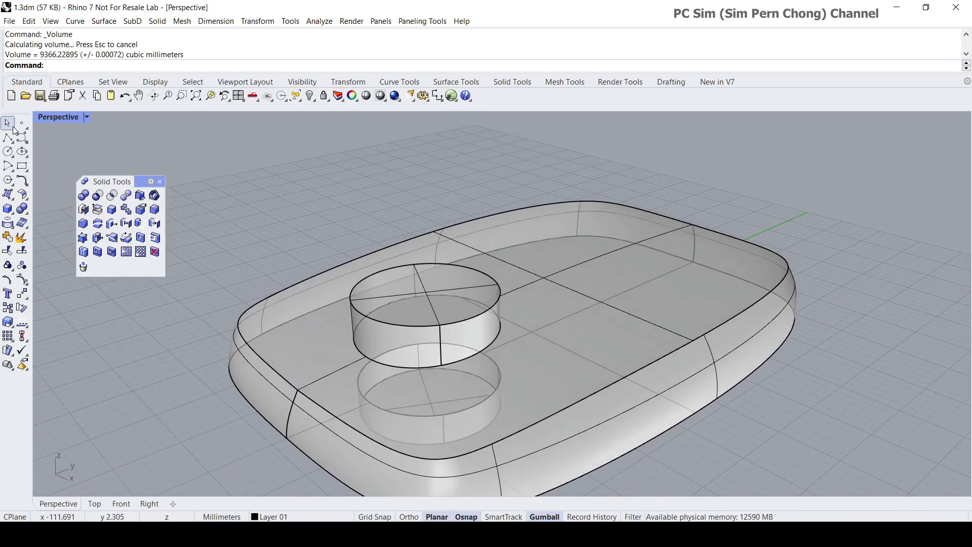
left_click(52, 119)
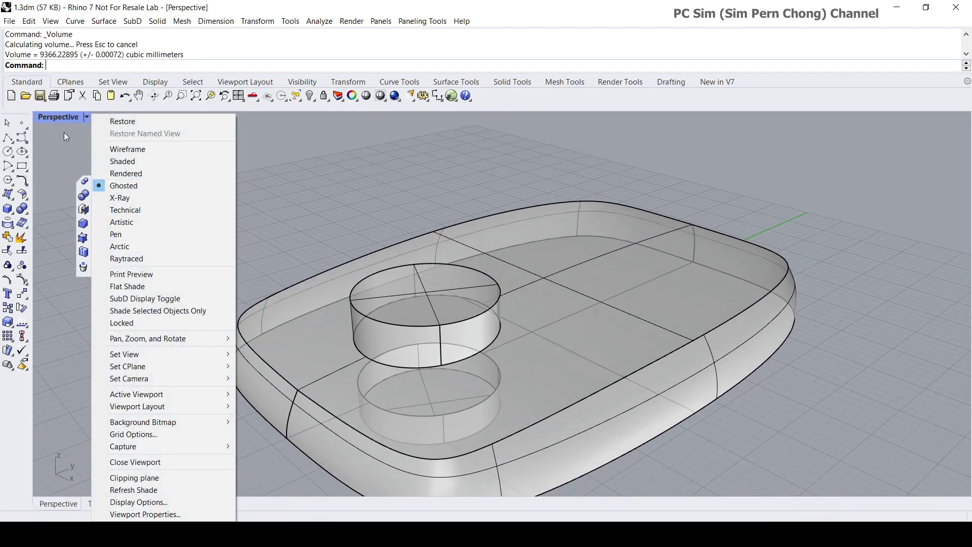
left_click(123, 162)
scroll(349, 305, "up", 5)
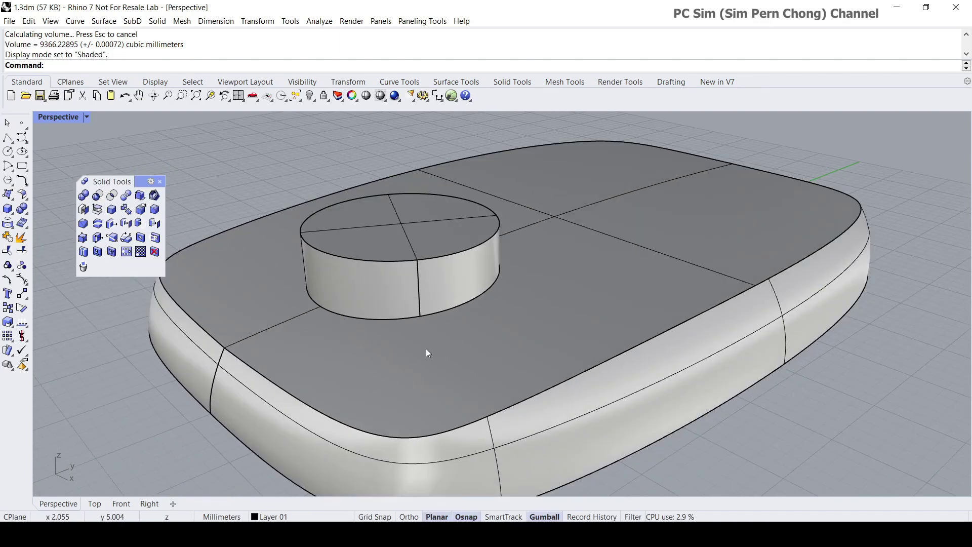
scroll(426, 349, "down", 3)
right_click_drag(423, 344, 471, 338, "shift")
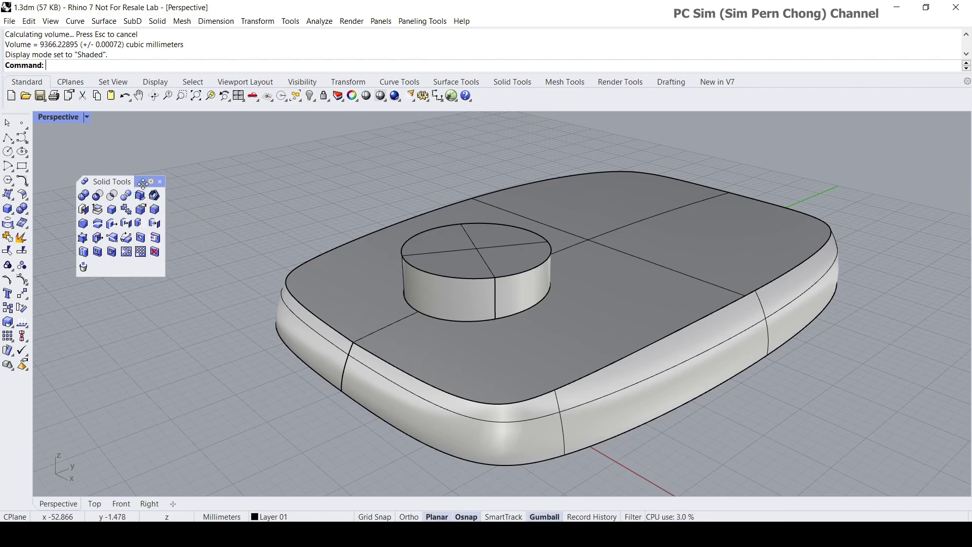
left_click_drag(142, 182, 168, 222)
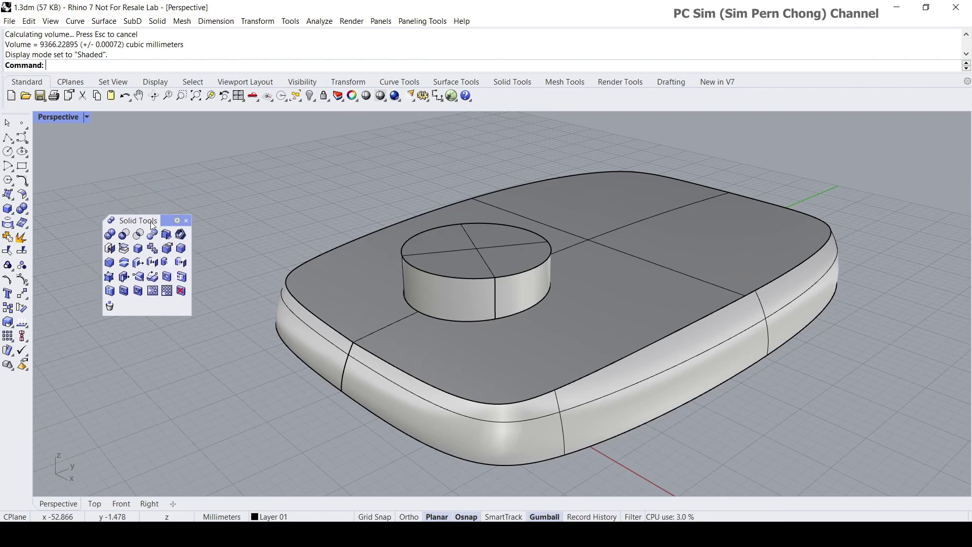
left_click(23, 194)
left_click_drag(33, 189, 63, 136)
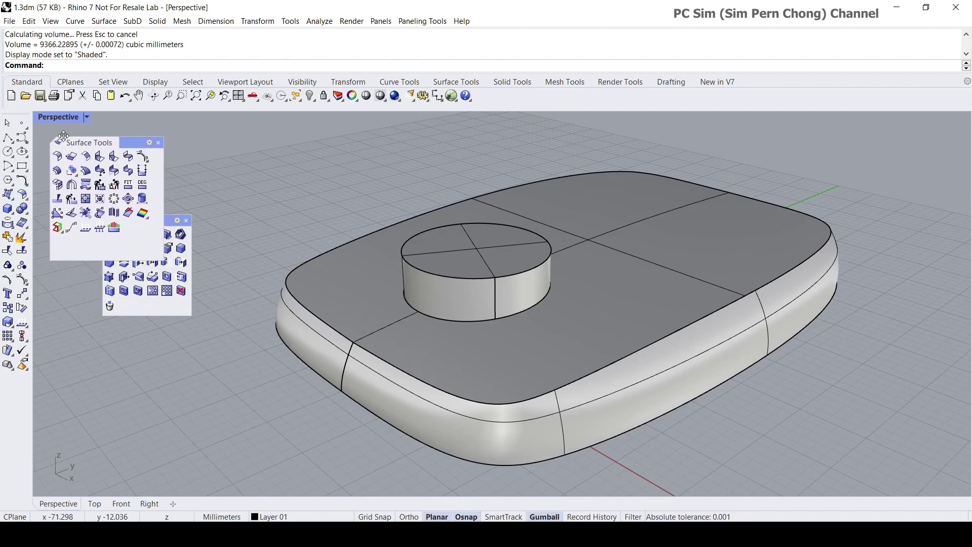
left_click_drag(169, 221, 216, 248)
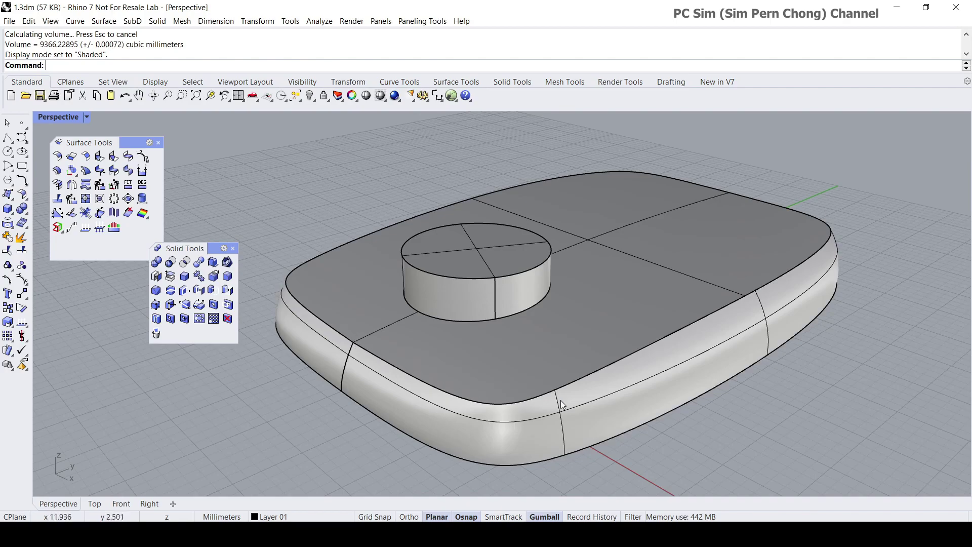
left_click_drag(212, 248, 232, 284)
mouse_move(128, 143)
left_mouse_down()
mouse_move(115, 151)
mouse_move(132, 150)
left_mouse_up()
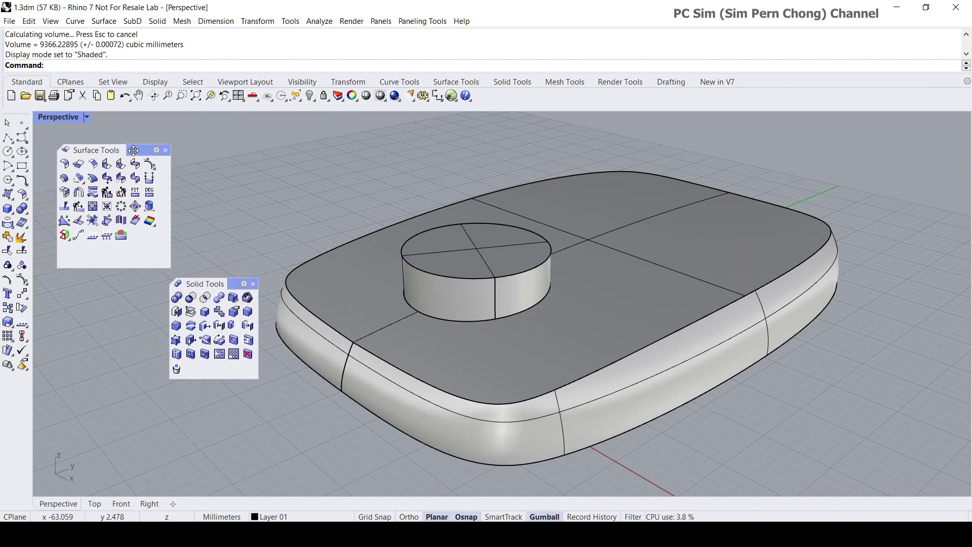
left_click(164, 151)
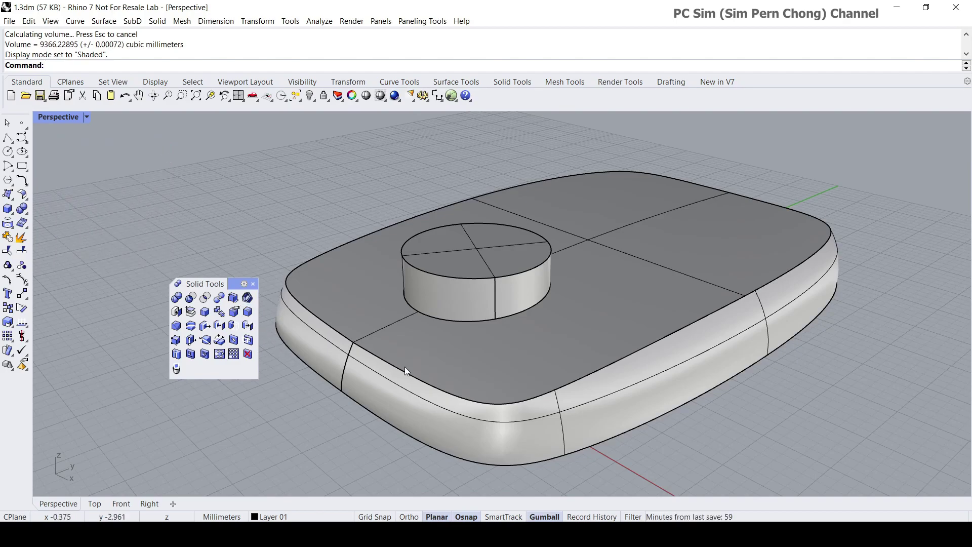
Step: Fillet both edge segments around the body's upper rim with Fillet Edge at radius 1
left_click(248, 312)
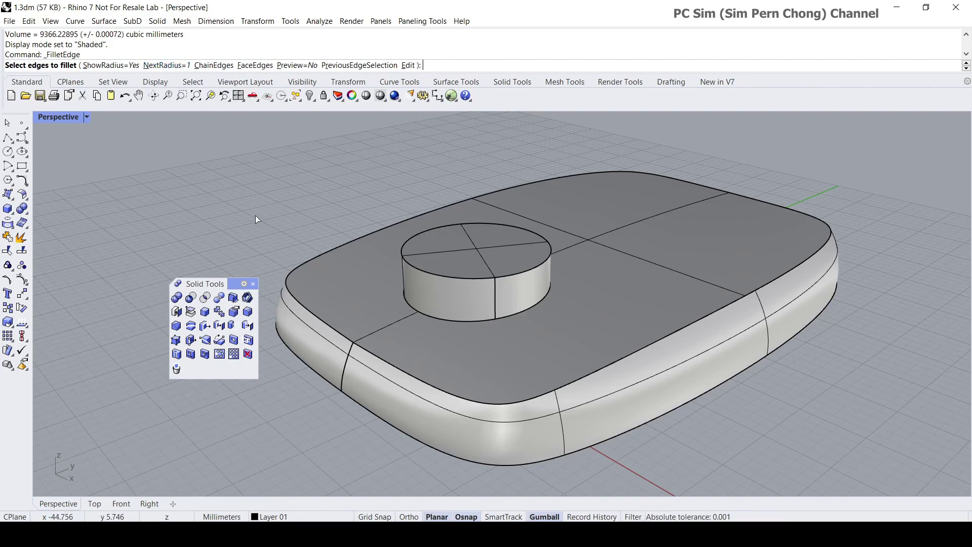
left_click(298, 301)
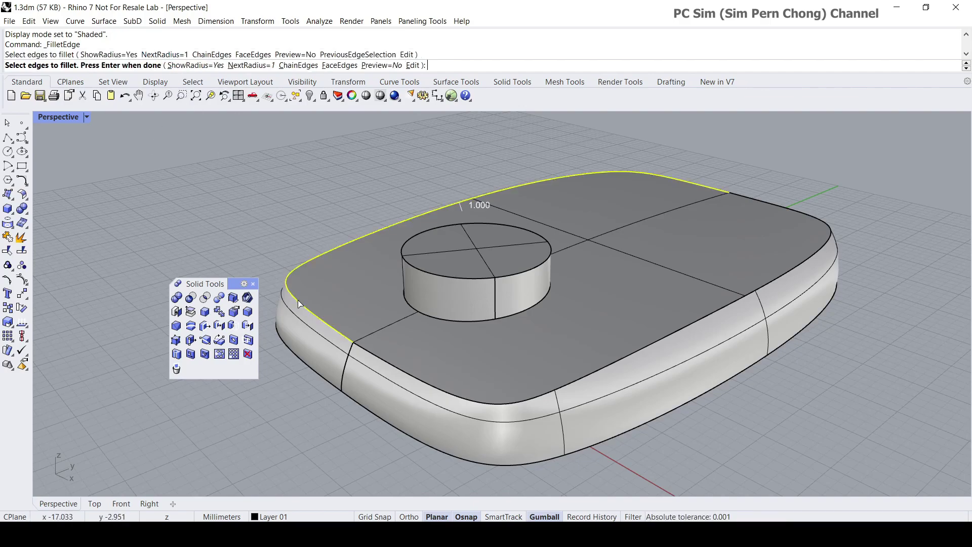
left_click(379, 359)
key("Return")
key("Return")
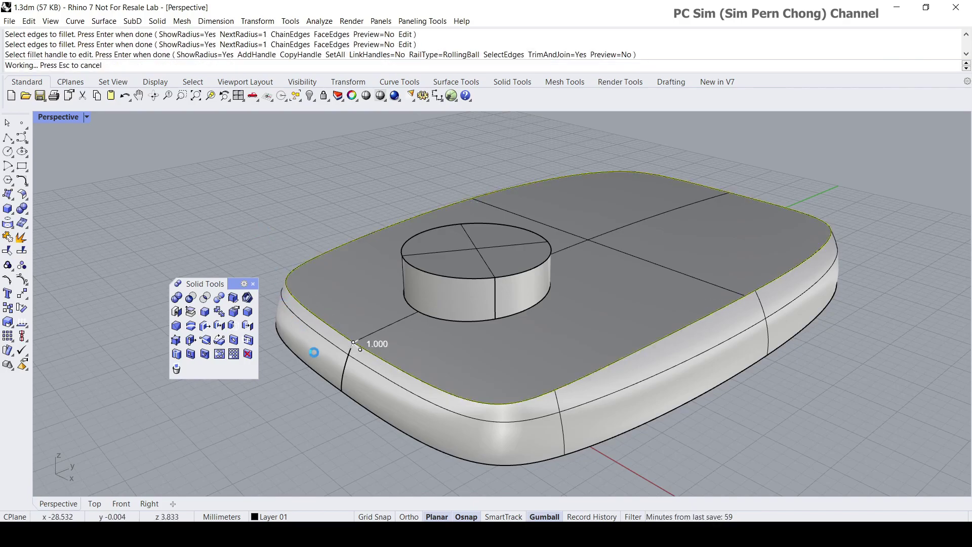
scroll(360, 349, "up", 5)
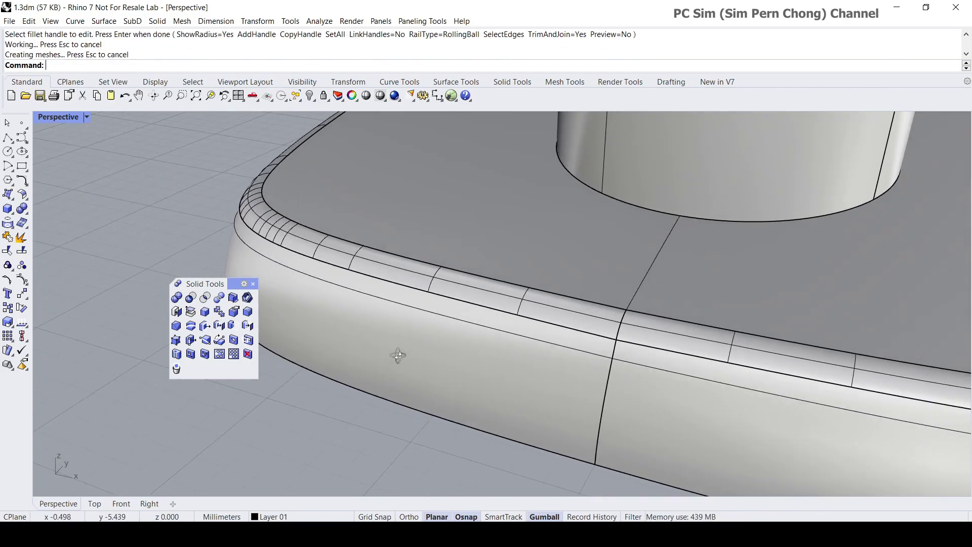
scroll(337, 249, "down", 5)
Step: Measure the volume of the filleted body and clear the selection
left_click(335, 247)
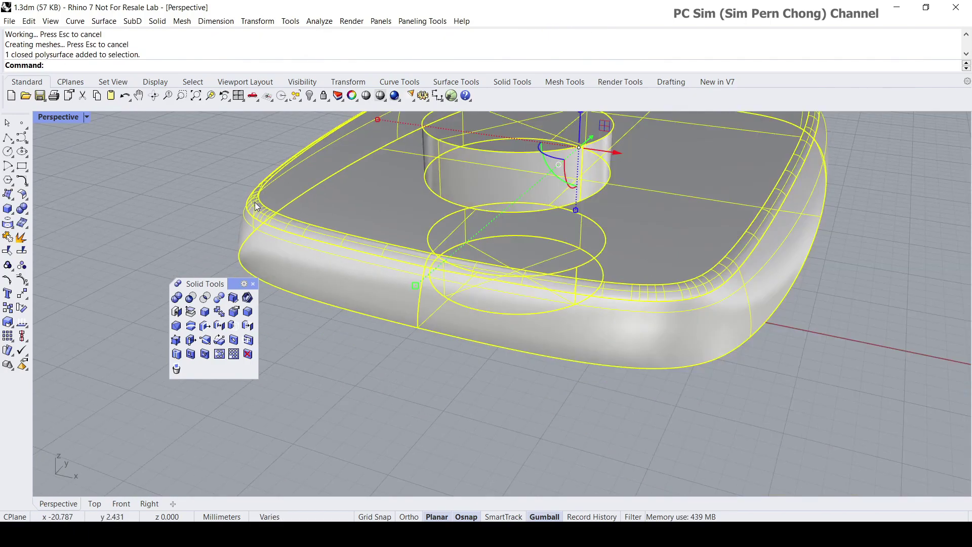
scroll(255, 207, "down", 5)
key("Escape")
left_click(267, 193)
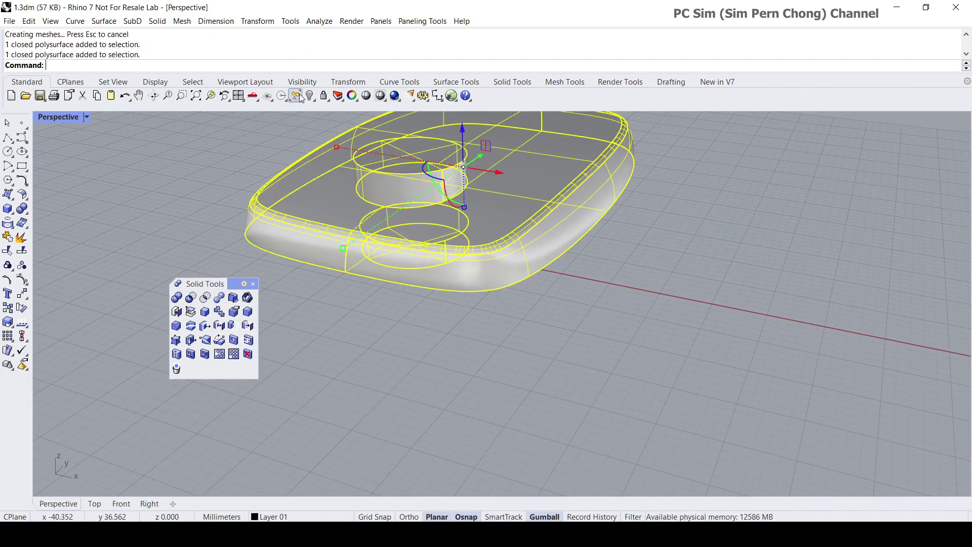
left_click(315, 22)
mouse_move(343, 76)
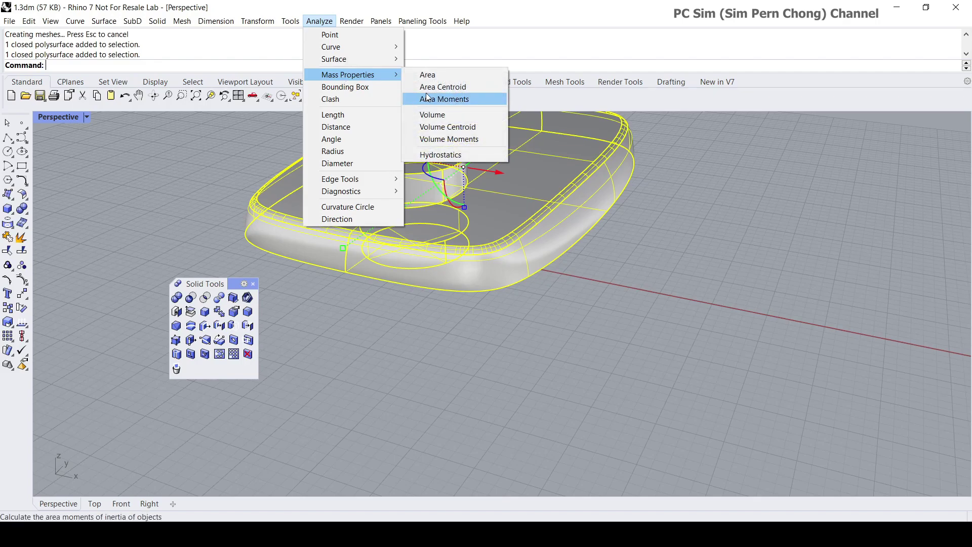
left_click(434, 115)
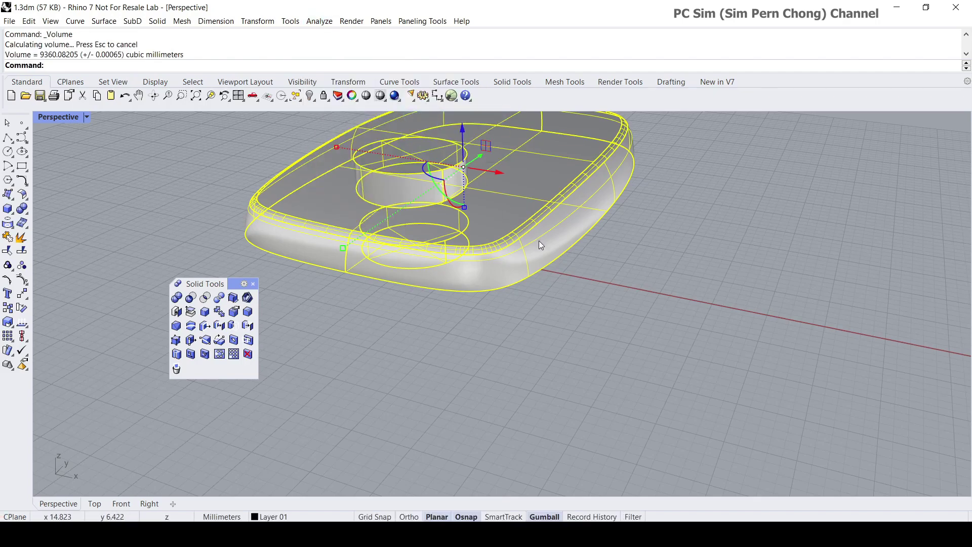
key("Escape")
Step: Move the filleted body away from the origin to free the area around the axes, and deselect it
scroll(540, 243, "down", 5)
scroll(541, 245, "up", 5)
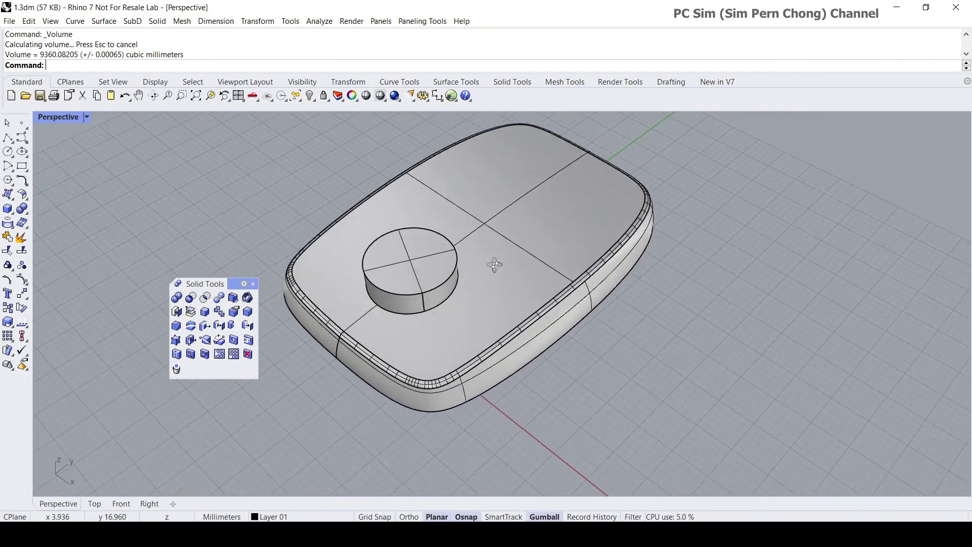
left_click(495, 258)
left_click_drag(505, 223, 196, 412)
left_click(372, 339)
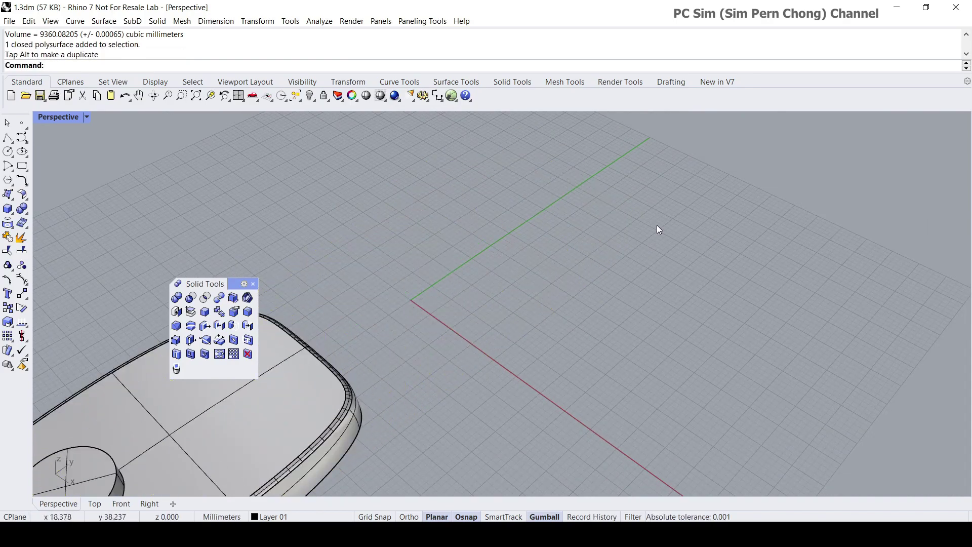
Step: Display the SubD Tools as a floating palette above the Solid Tools palette
left_click(719, 83)
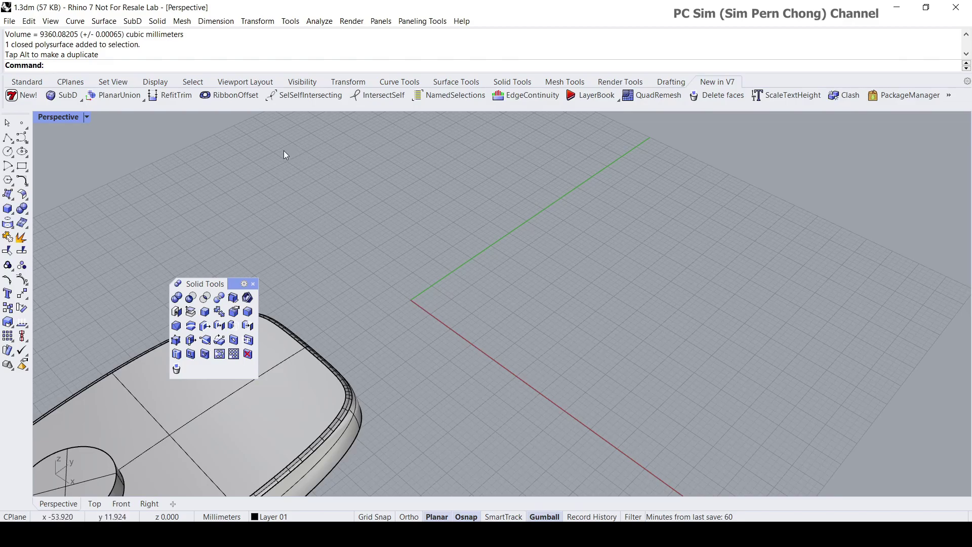
left_click(65, 100)
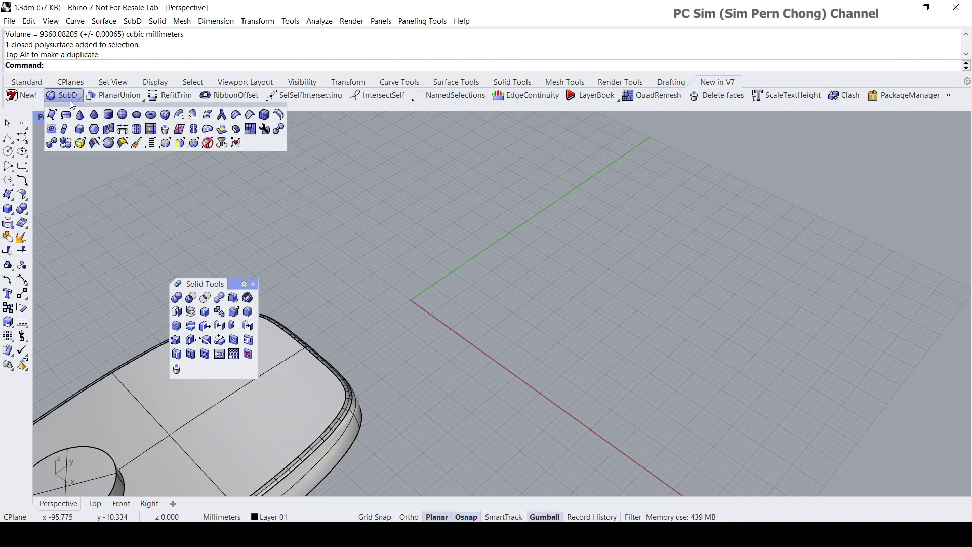
left_click_drag(71, 105, 140, 152)
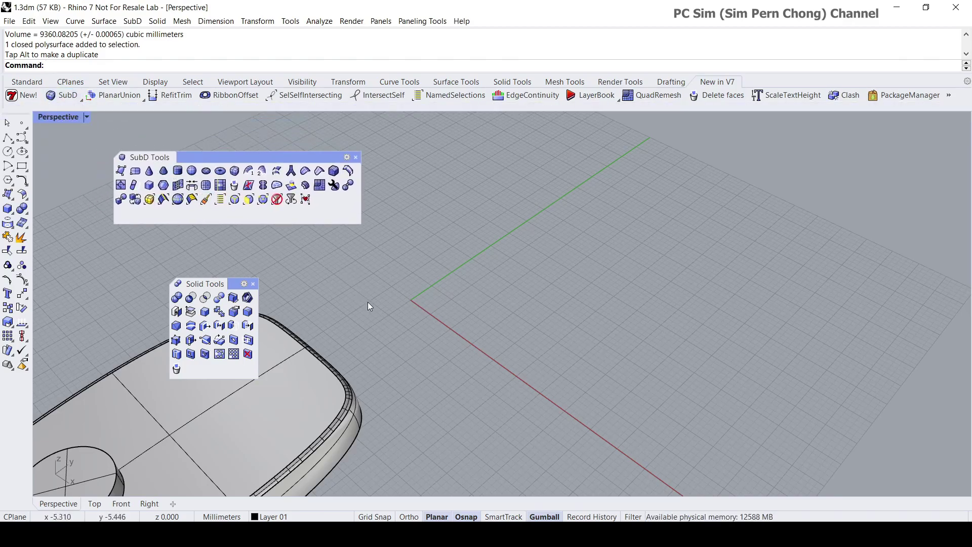
left_click_drag(233, 279, 175, 282)
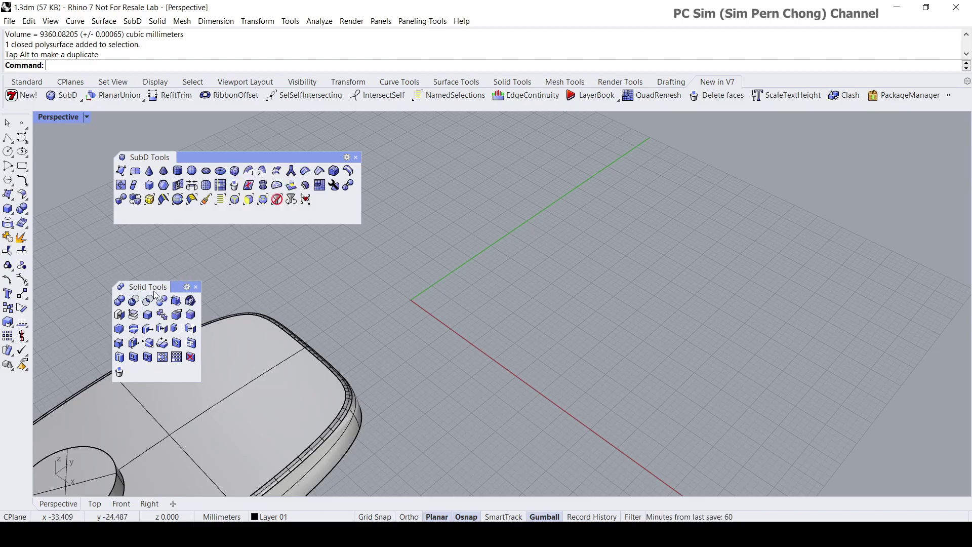
Step: Create a SubD box with one face per direction on the construction plane beside the axes, and leave it deselected
left_click(234, 171)
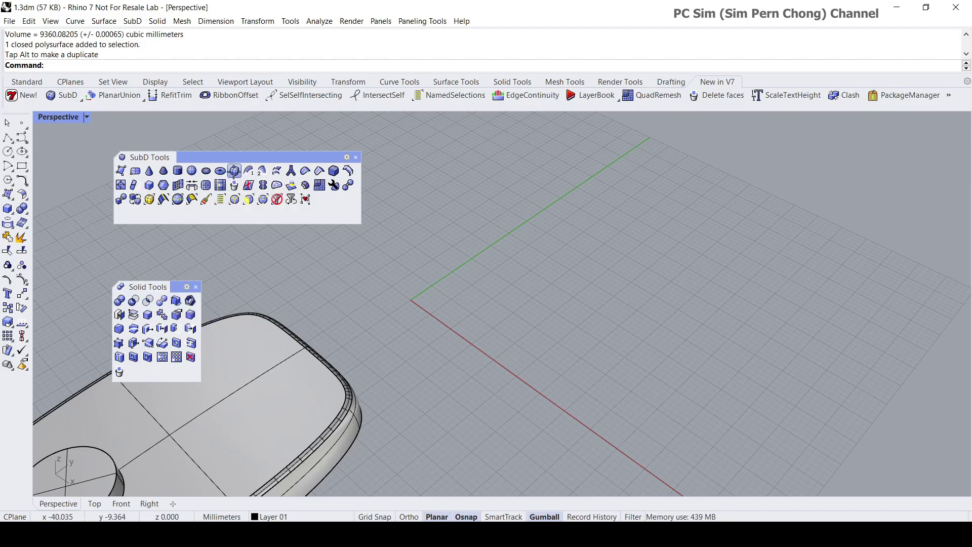
left_click(515, 320)
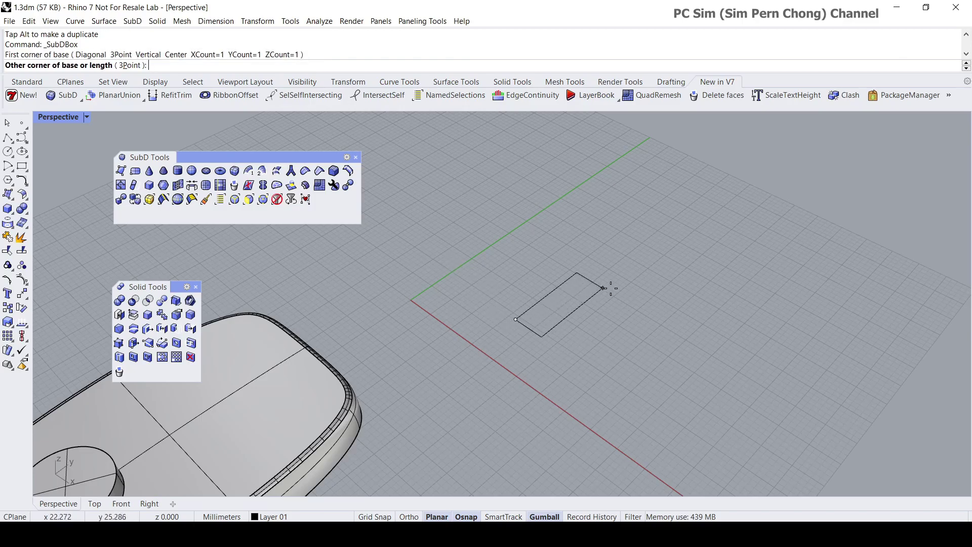
left_click(660, 313)
left_click(612, 232)
scroll(593, 269, "up", 5)
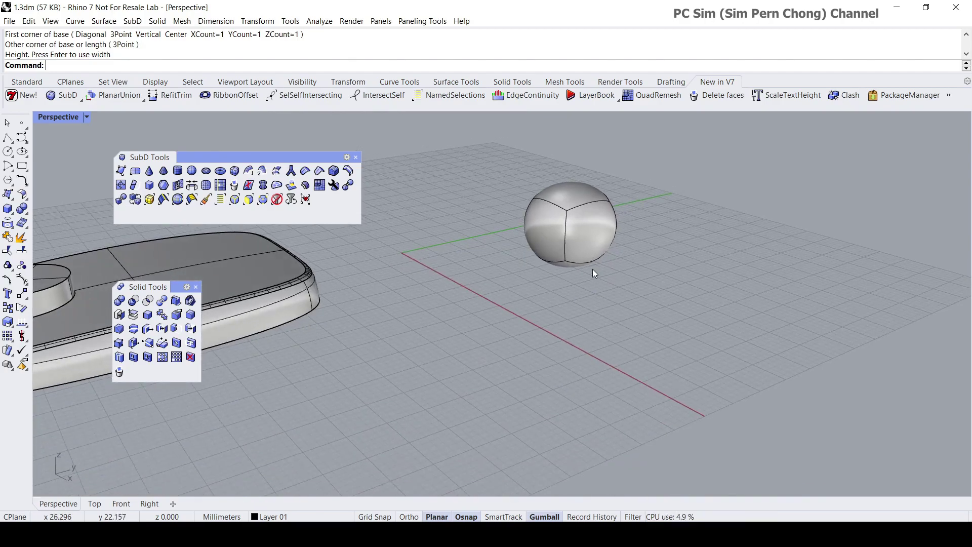
right_click_drag(567, 223, 619, 311)
left_click(648, 329)
left_click(727, 364)
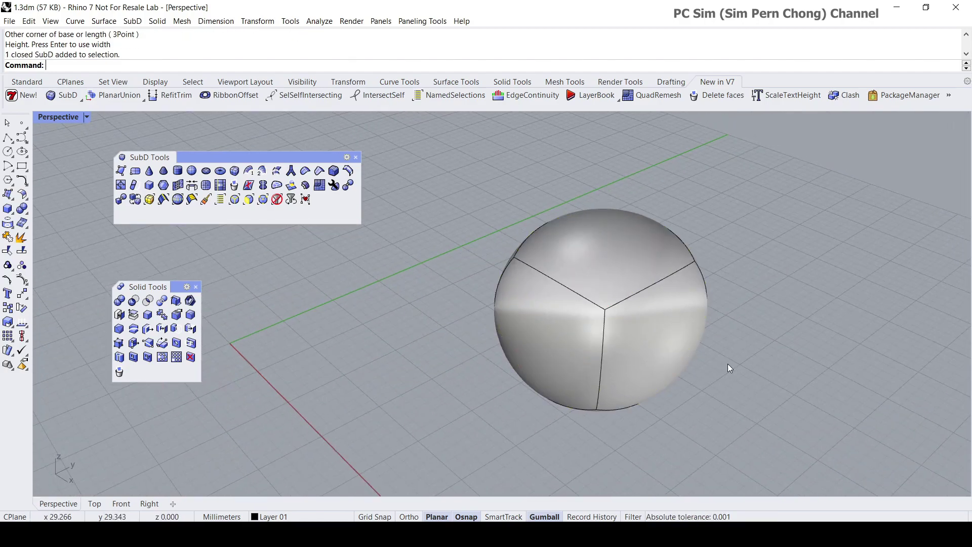
Step: Extrude the rounded SubD's face on the positive X side outward along X, and deselect it
right_click_drag(736, 376, 669, 348)
left_click(613, 322, "ctrl+shift")
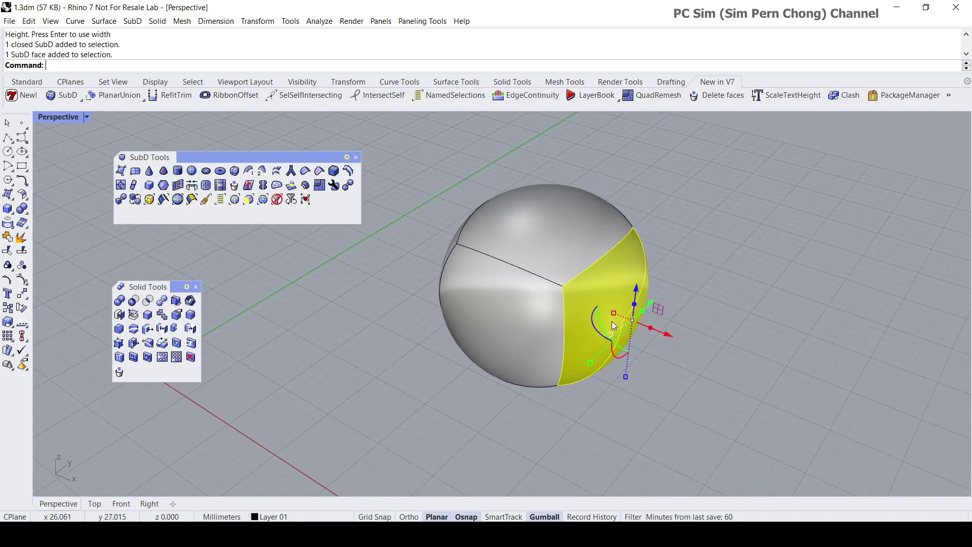
left_click_drag(653, 333, 812, 380)
left_click(520, 326)
left_click(406, 381)
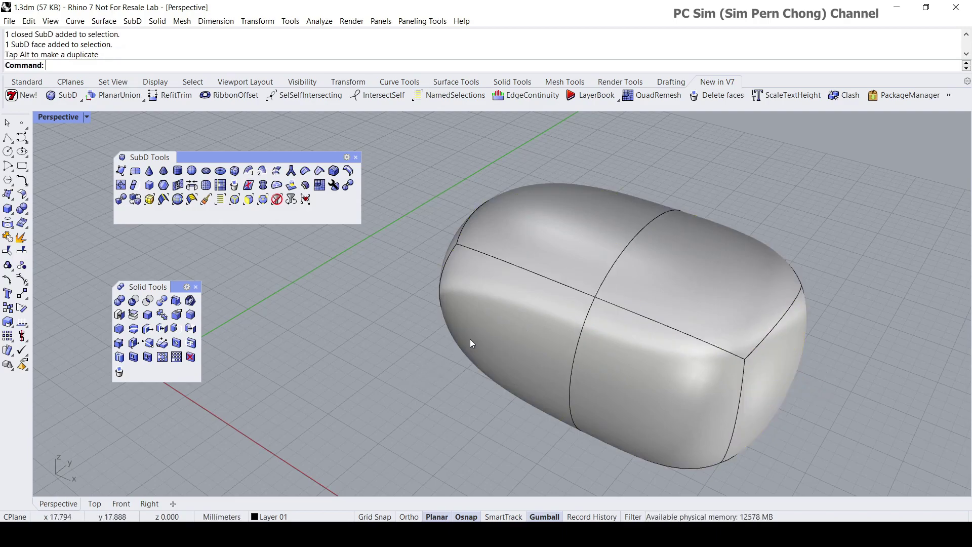
Step: Extrude the original SubD segment's face on the negative Y side outward along Y to form a second lobe
left_click(500, 339, "ctrl+shift")
left_click_drag(493, 334, 398, 385)
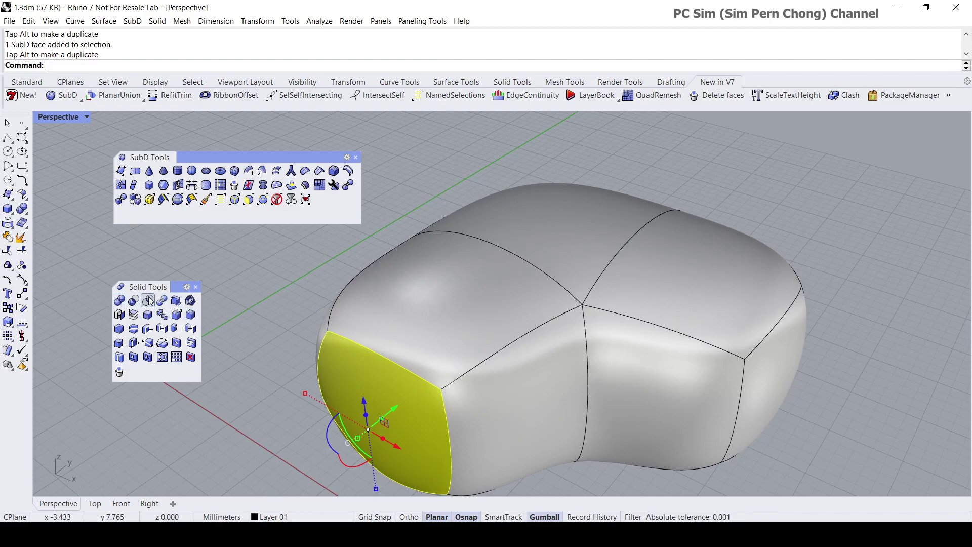
right_click_drag(213, 314, 499, 351)
left_click(502, 351)
Step: Extrude the SubD face on the negative X side outward along X to form a third lobe
left_click(561, 336, "ctrl+shift")
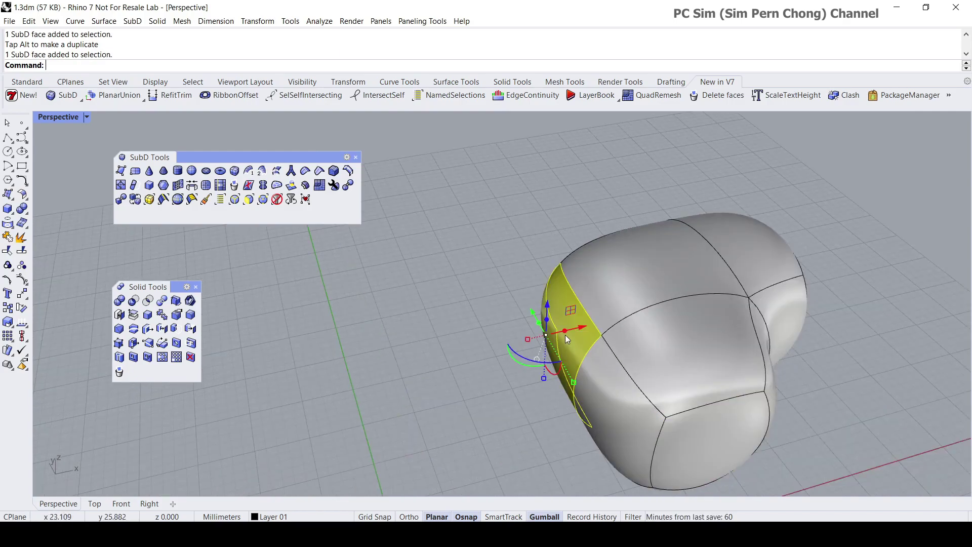
left_click_drag(566, 337, 434, 350)
right_click_drag(434, 350, 452, 299)
Step: Extrude the central segment's face on the positive Y side outward to complete the four-lobed SubD body, and deselect it
left_click(452, 300, "ctrl+shift")
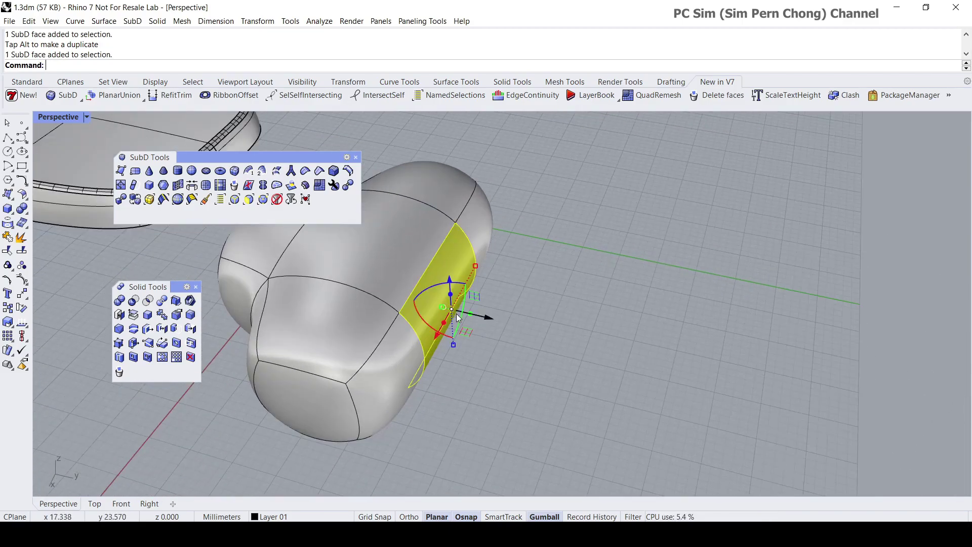
scroll(561, 335, "down", 3)
left_click_drag(471, 317, 565, 385)
left_click(569, 313)
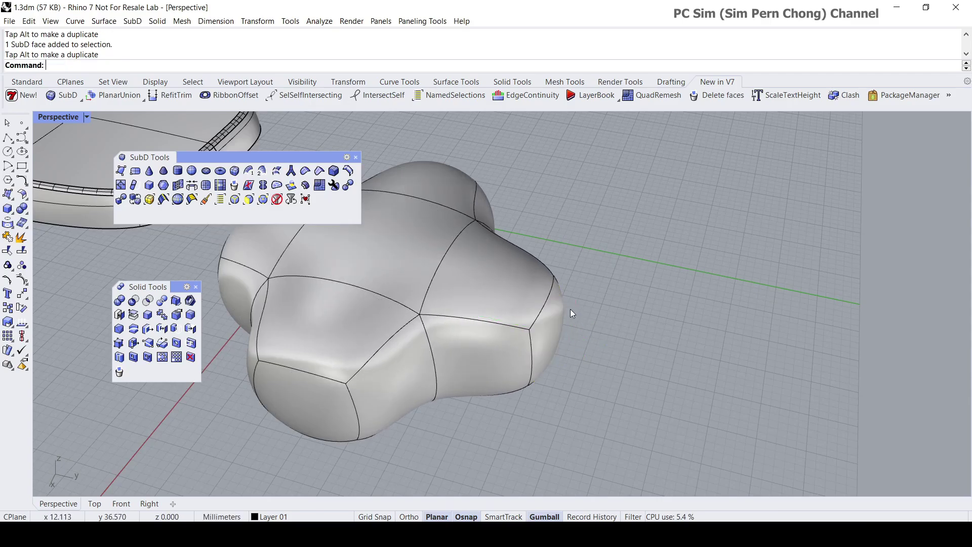
right_click_drag(578, 307, 353, 293)
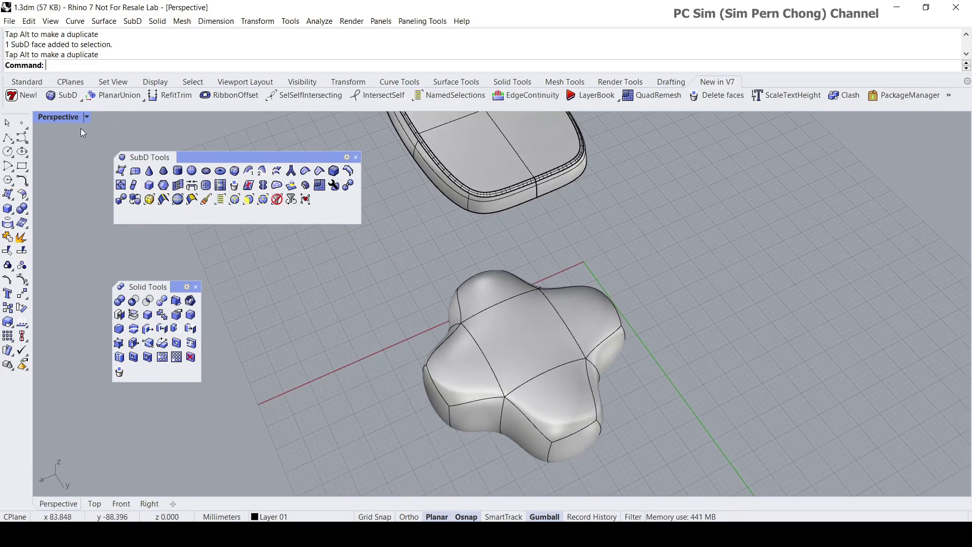
Step: Draw a vertical solid cylinder from the centre of the four-lobed body in the Top view, rising above it, and maximize the Perspective view
double_click(61, 117)
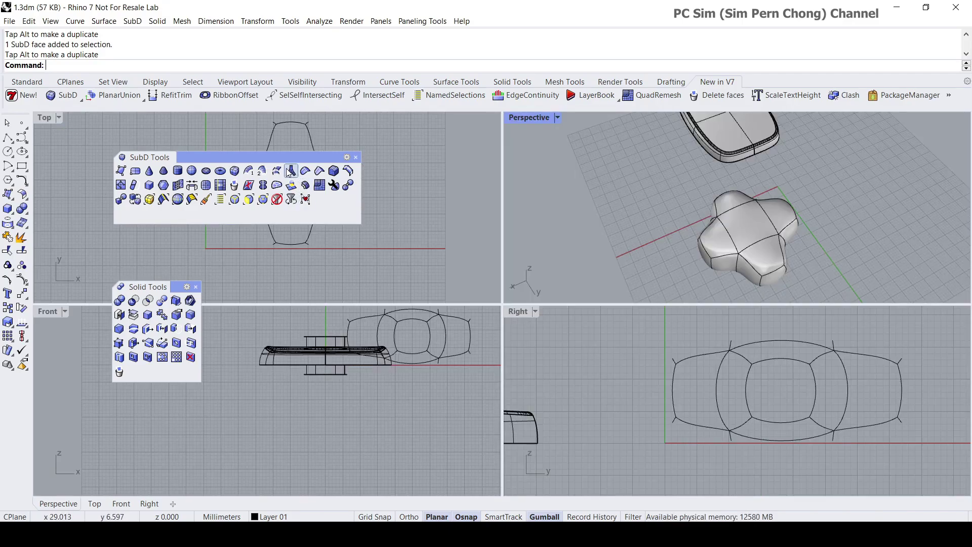
left_click_drag(268, 156, 347, 372)
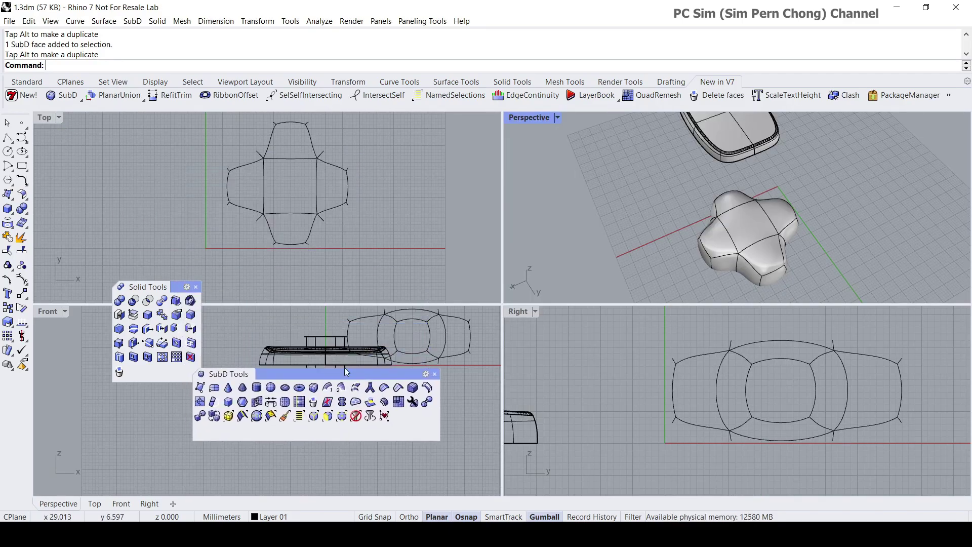
left_click(11, 213)
left_click(37, 214)
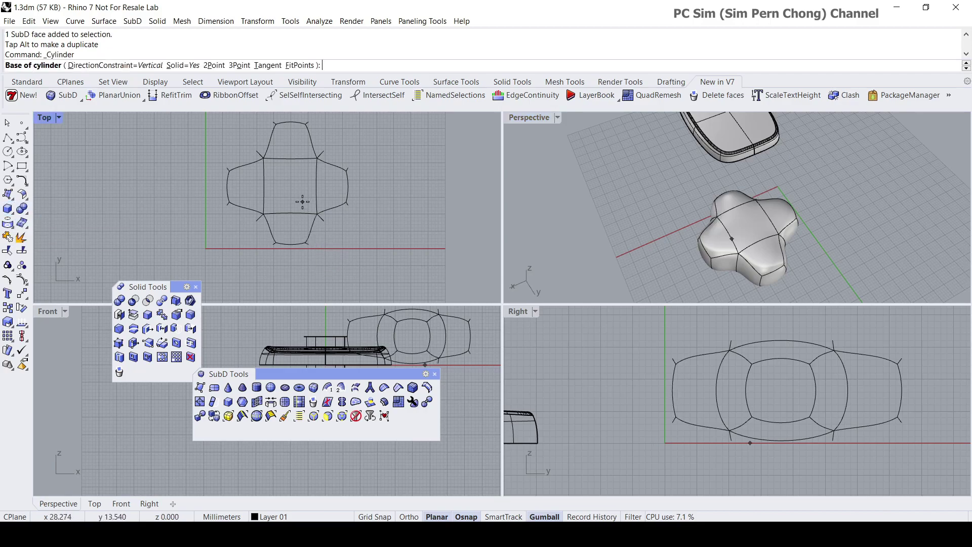
left_click(287, 183)
left_click(316, 186)
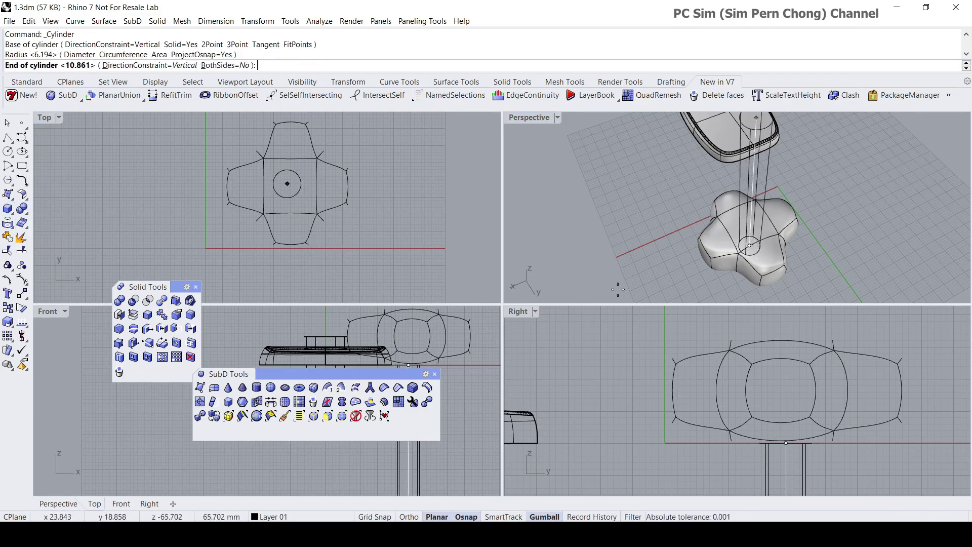
left_click(748, 245)
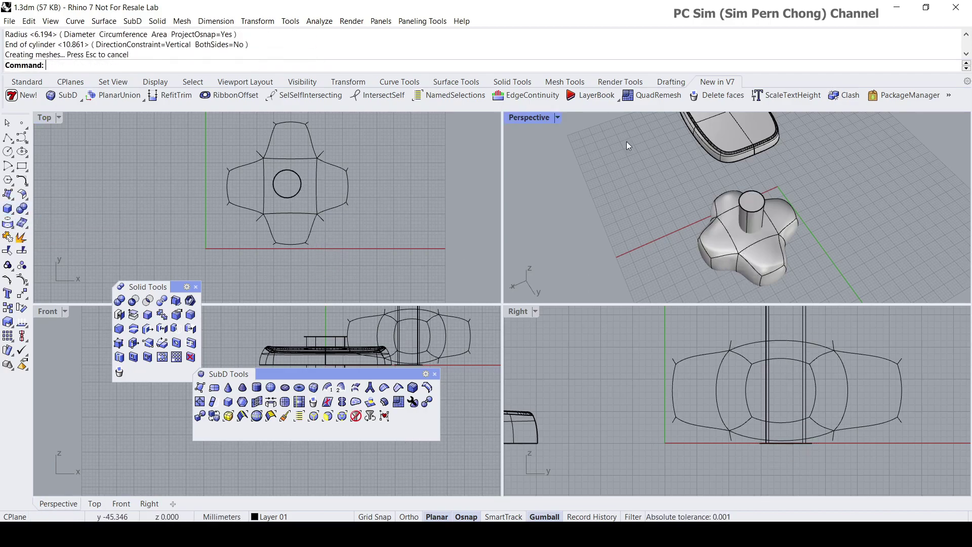
double_click(529, 118)
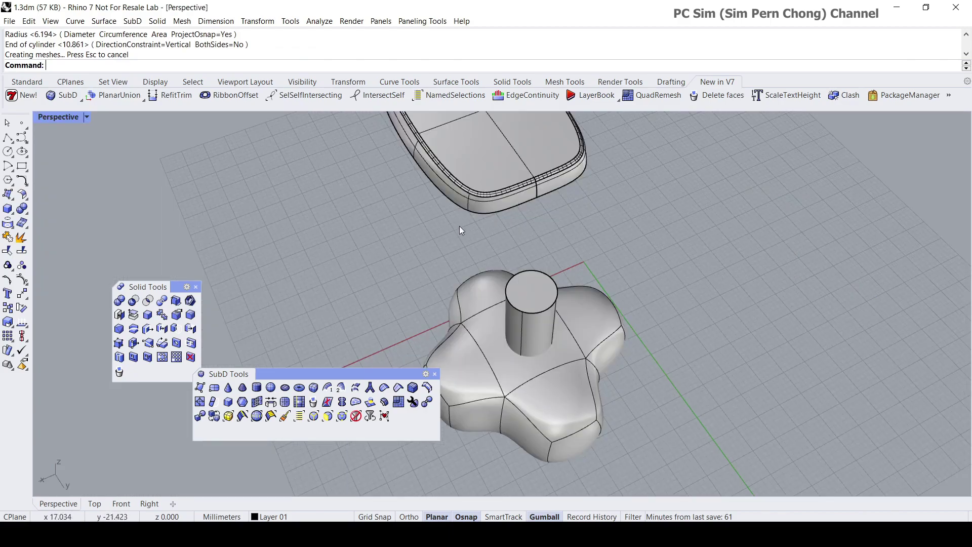
scroll(547, 249, "up", 3)
left_click(547, 250)
left_click_drag(547, 249, 548, 253)
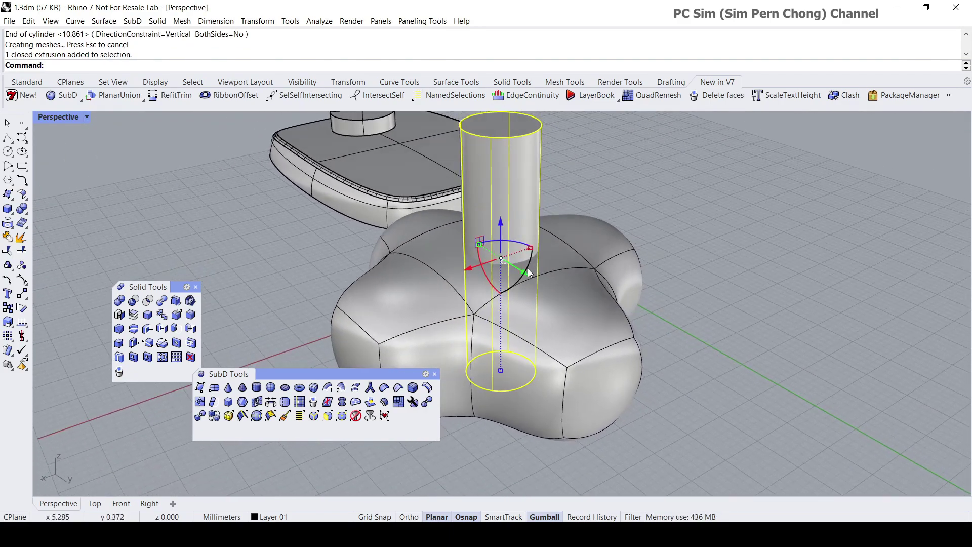
key("ctrl+z")
key("Escape")
Step: Shift the cylinder vertically along Z so it passes completely through the four-lobed body, and deselect it
right_click_drag(530, 321, 537, 204)
left_click(536, 163)
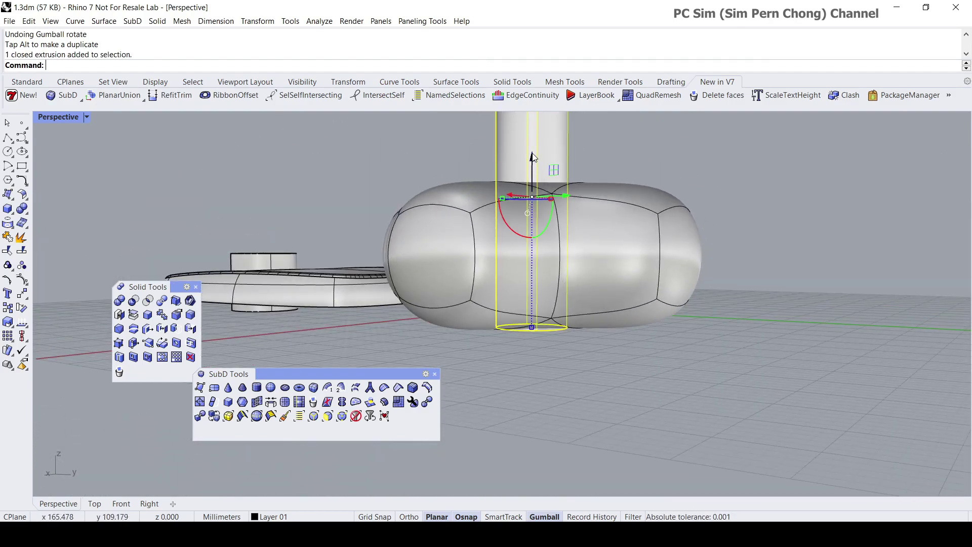
left_click_drag(535, 164, 536, 165)
key("Escape")
right_click_drag(537, 165, 637, 271)
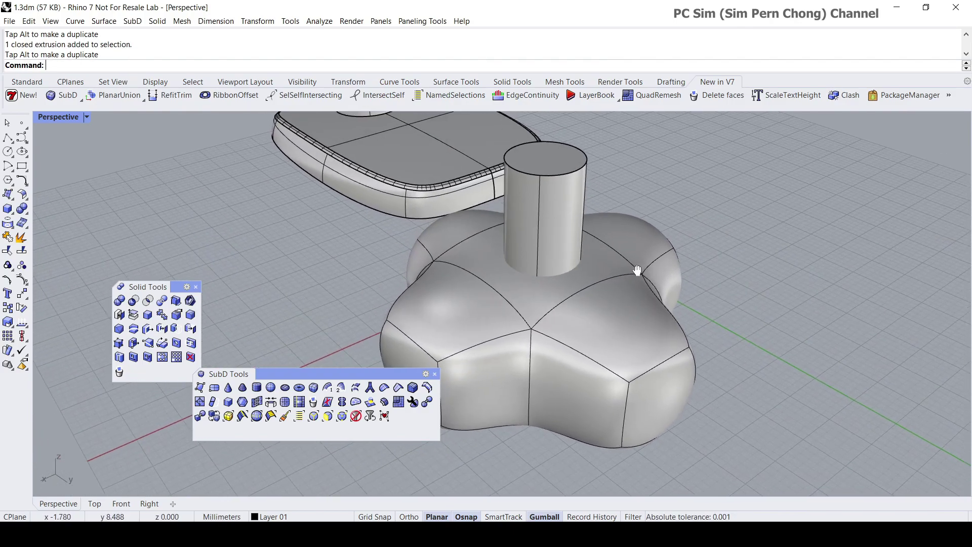
Step: Close the floating SubD Tools palette and reposition the Solid Tools palette beside the model
left_click(435, 373)
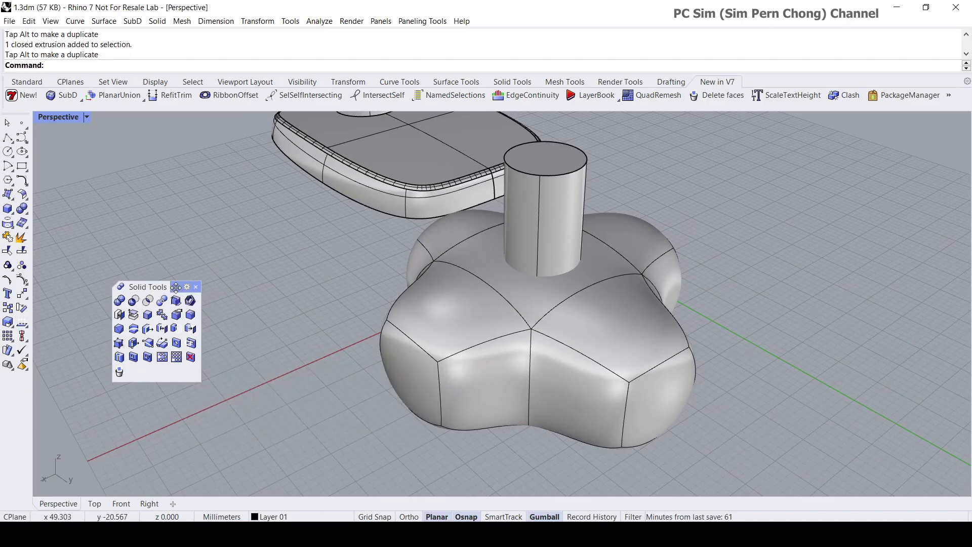
left_click_drag(175, 287, 182, 244)
right_click_drag(345, 299, 240, 315)
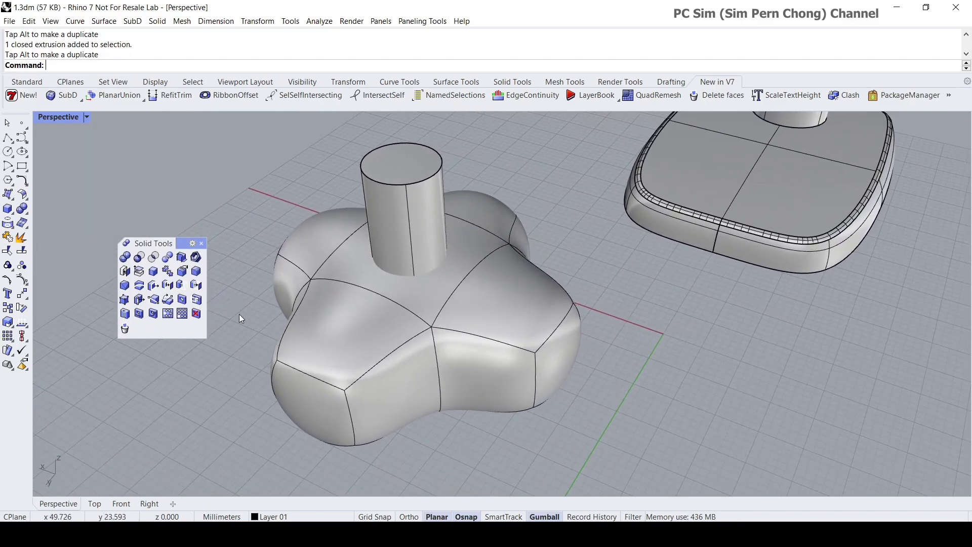
Step: Subtract the cylinder from the four-lobed SubD body with Boolean Difference, with DeleteInput set to Yes
left_click(136, 258)
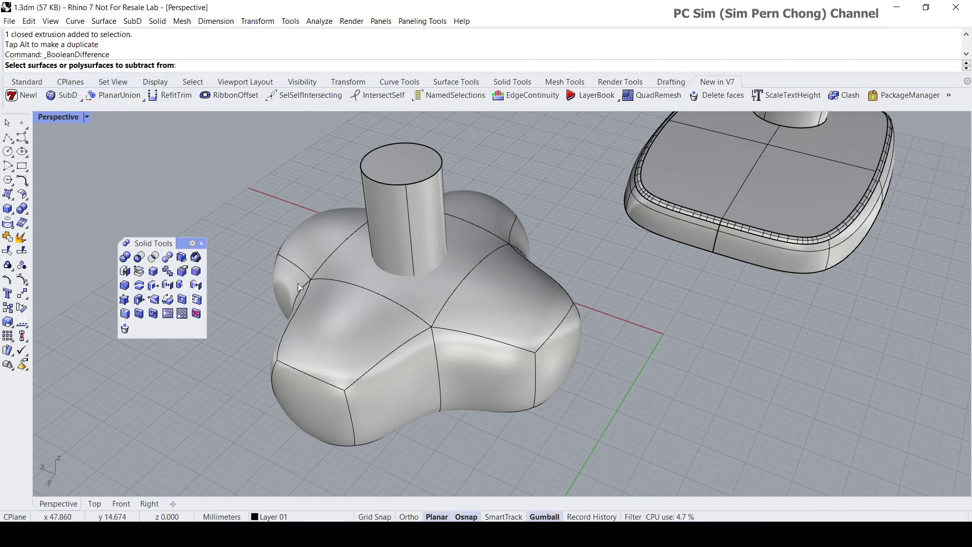
left_click(318, 327)
mouse_move(408, 390)
right_mouse_down()
mouse_move(386, 455)
mouse_move(414, 408)
right_mouse_up()
key("Return")
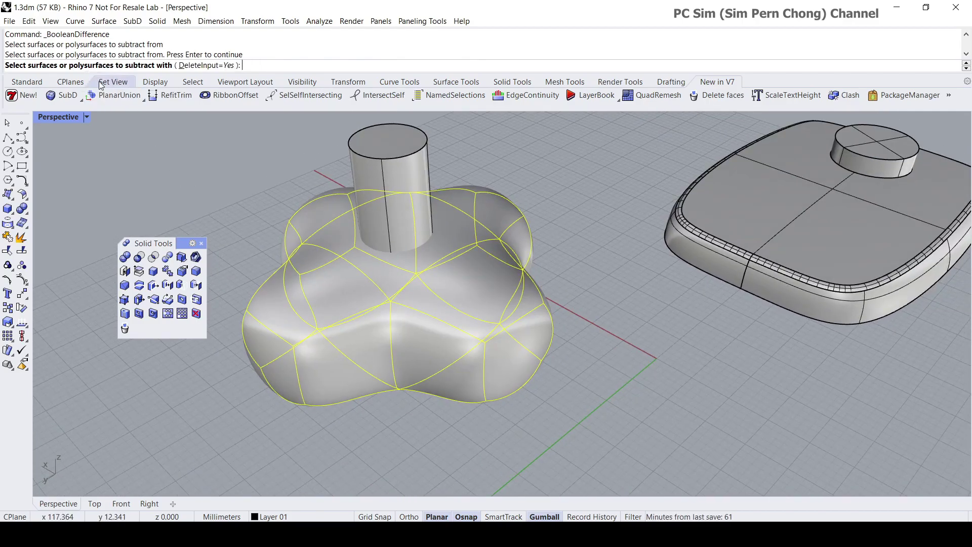
left_click(381, 167)
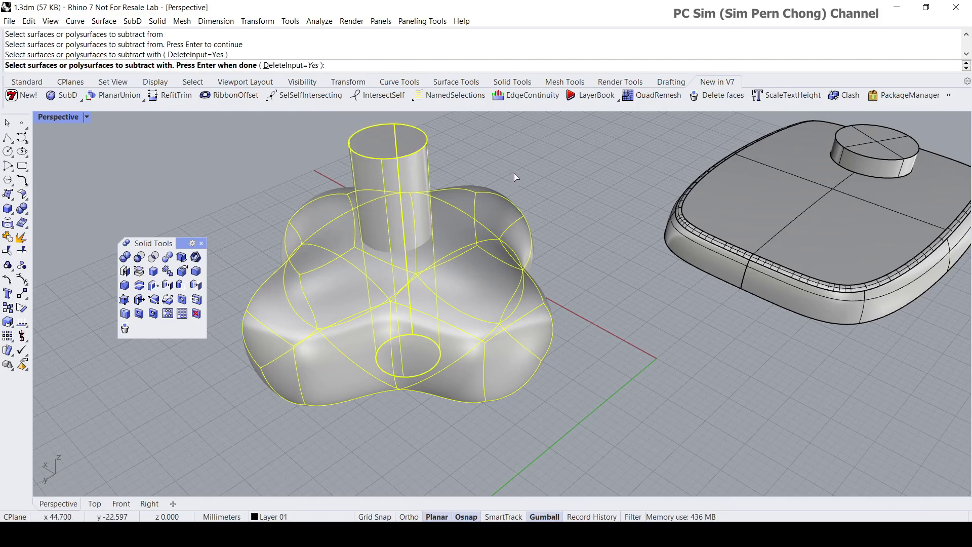
key("Return")
Step: Examine the hole and surface structure of the cut body, select the body to check its object type, and deselect it
right_click_drag(515, 183, 445, 270)
scroll(415, 281, "up", 3)
scroll(414, 281, "down", 2)
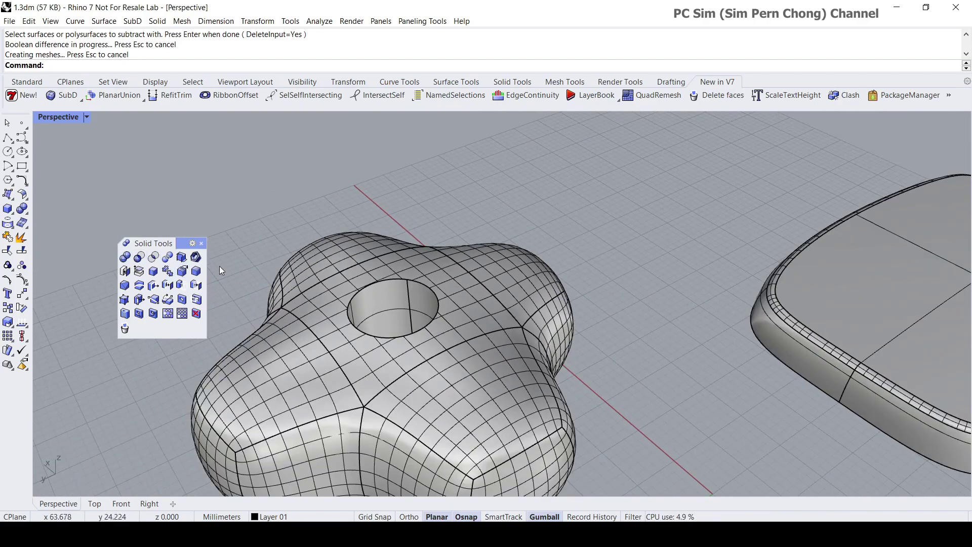
scroll(421, 277, "down", 3)
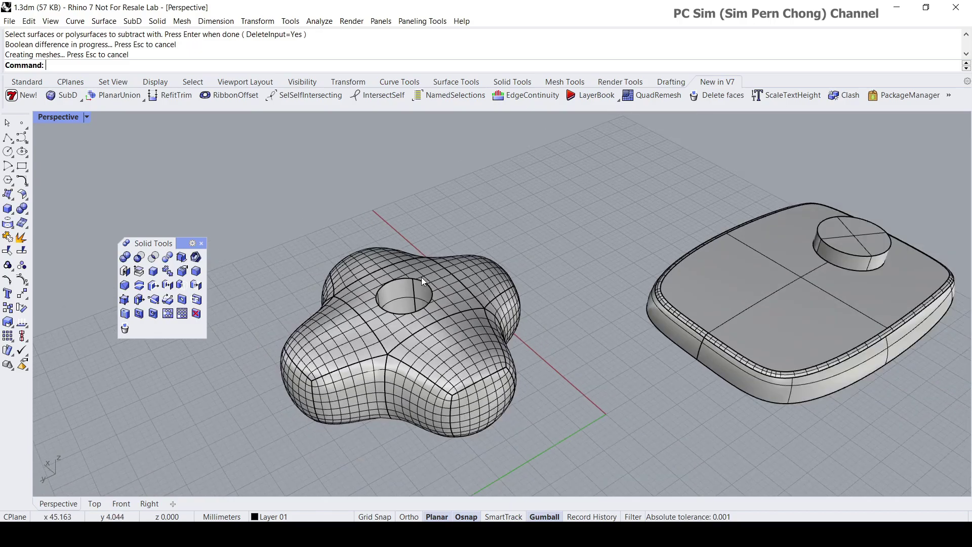
scroll(421, 278, "up", 4)
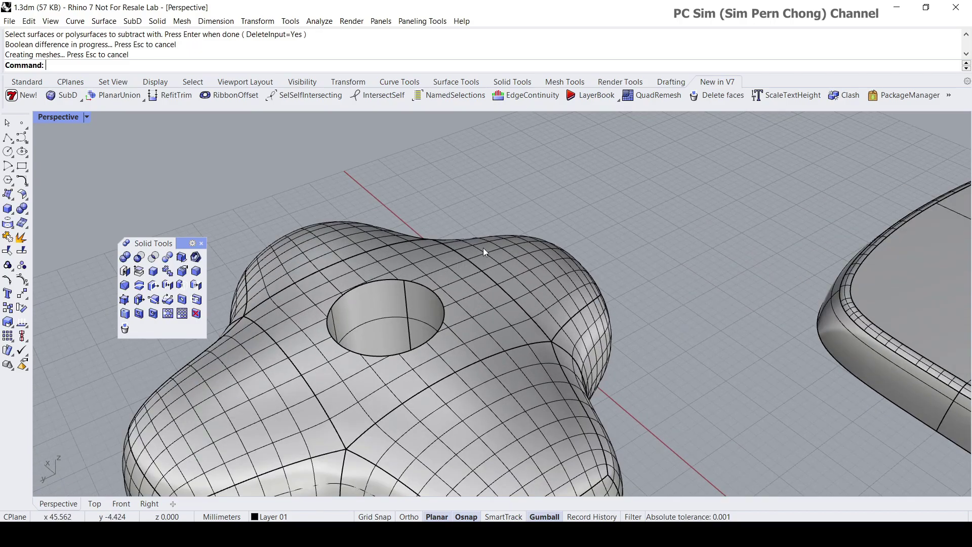
right_click_drag(483, 247, 447, 264)
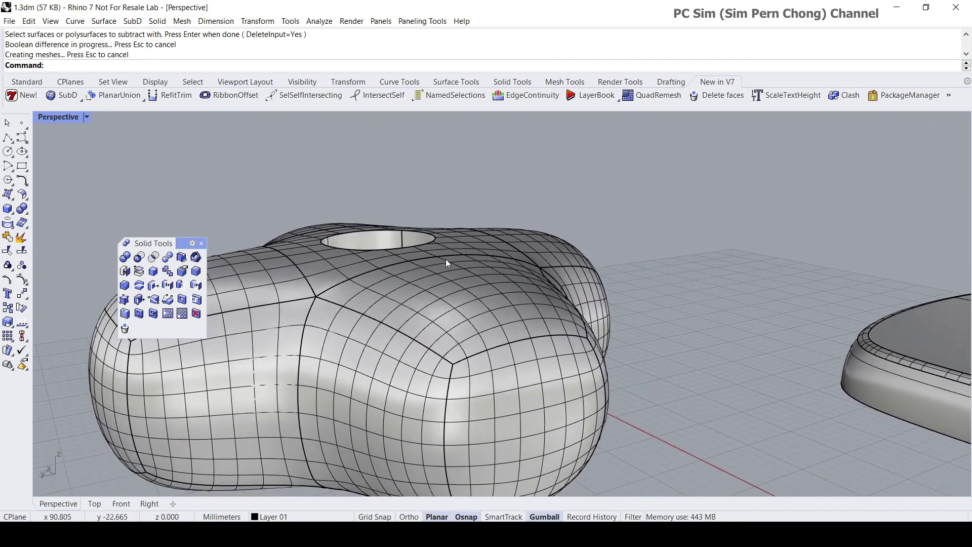
scroll(422, 277, "up", 3)
scroll(422, 278, "down", 3)
left_click(433, 302)
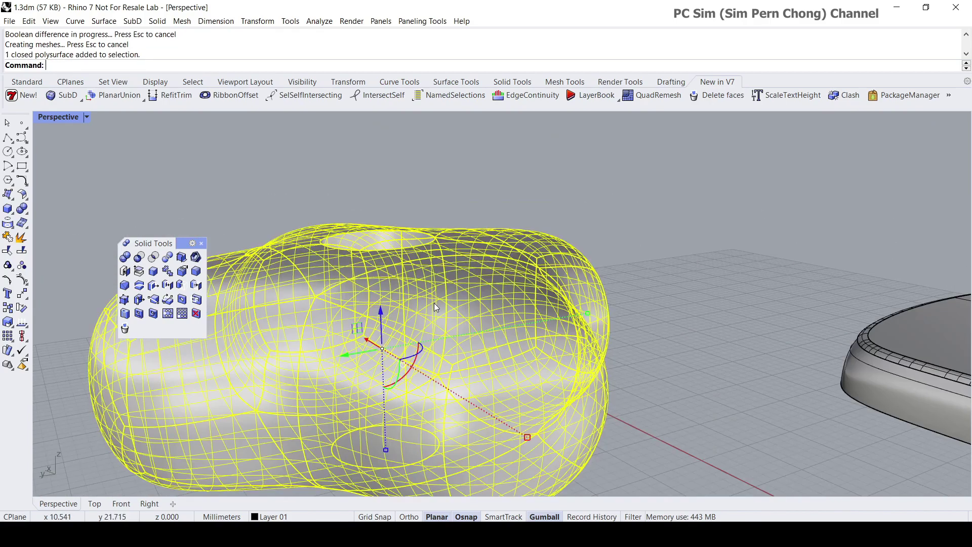
scroll(316, 266, "down", 2)
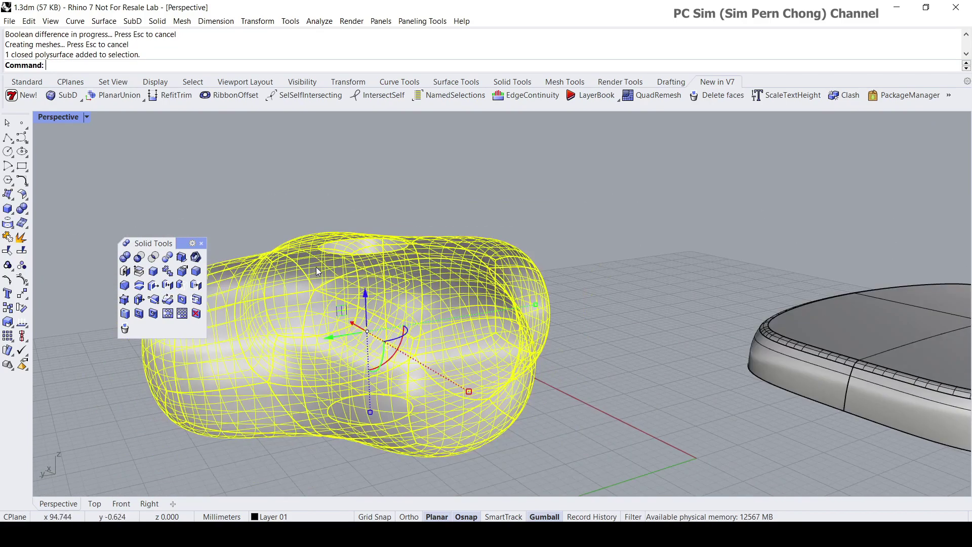
right_click_drag(317, 271, 429, 322)
key("Escape")
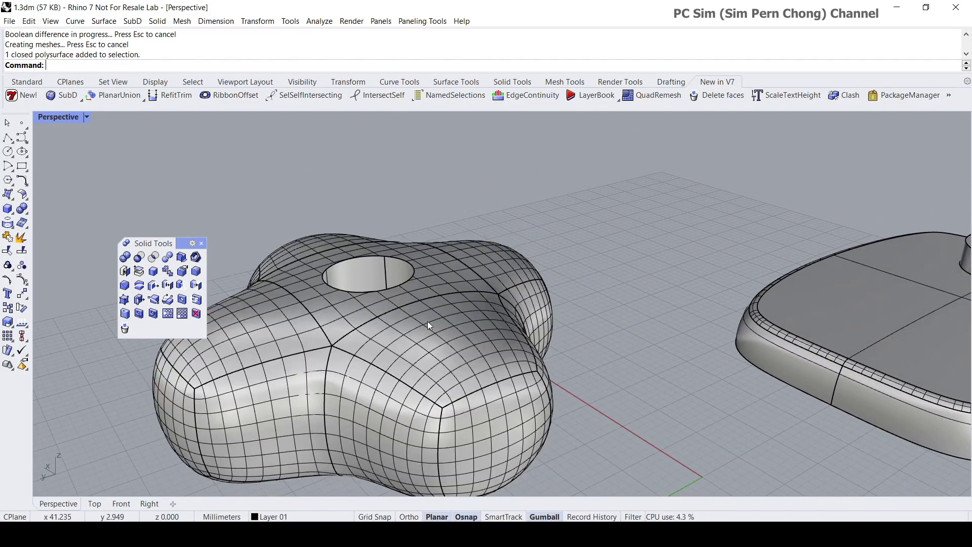
Step: Compare the cut body with the filleted body and move the Solid Tools palette clear of both models
right_click_drag(428, 321, 726, 335)
scroll(399, 305, "up", 3)
scroll(399, 305, "down", 3)
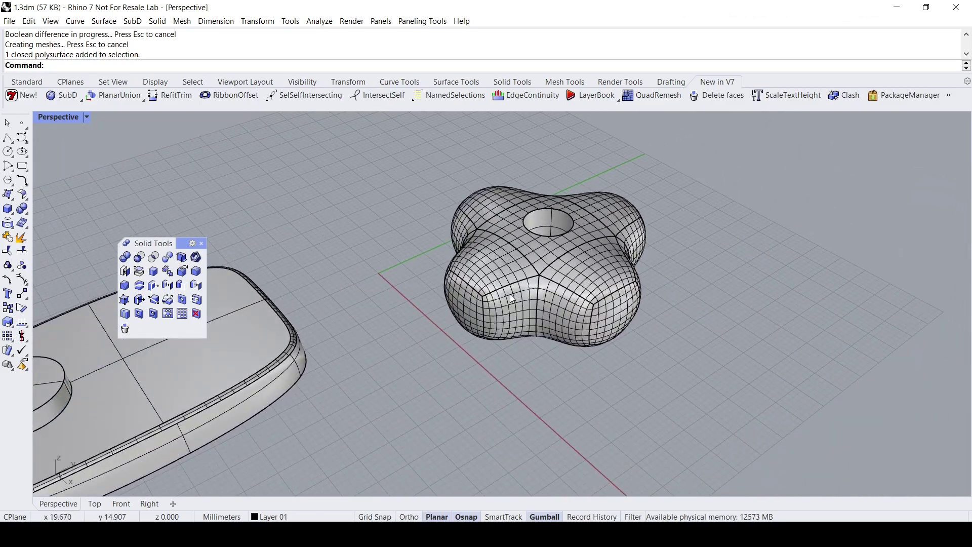
right_click_drag(512, 299, 565, 303)
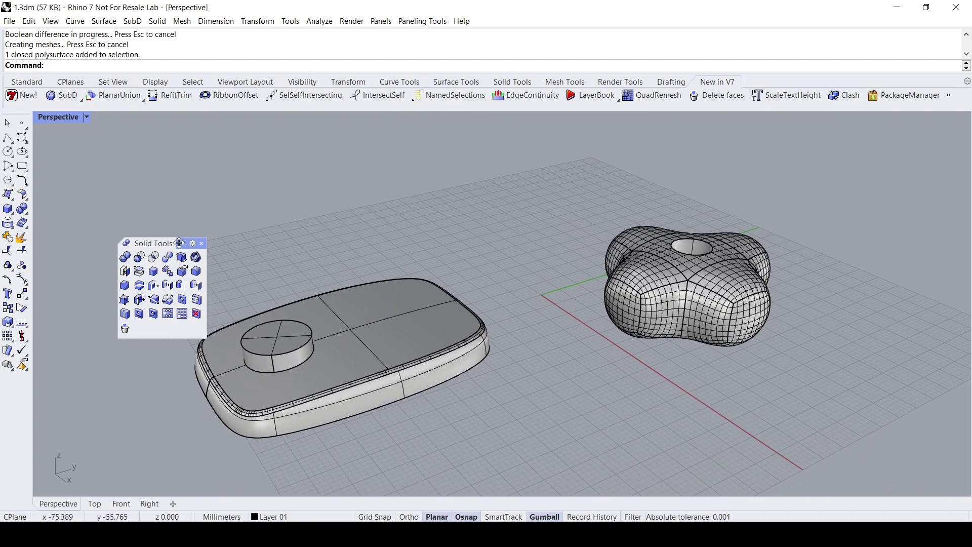
left_click_drag(179, 243, 140, 179)
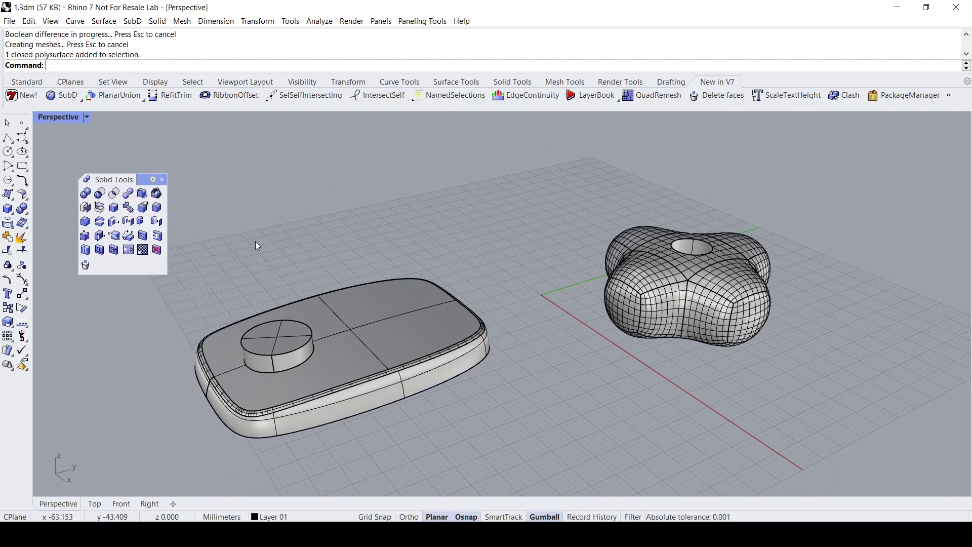